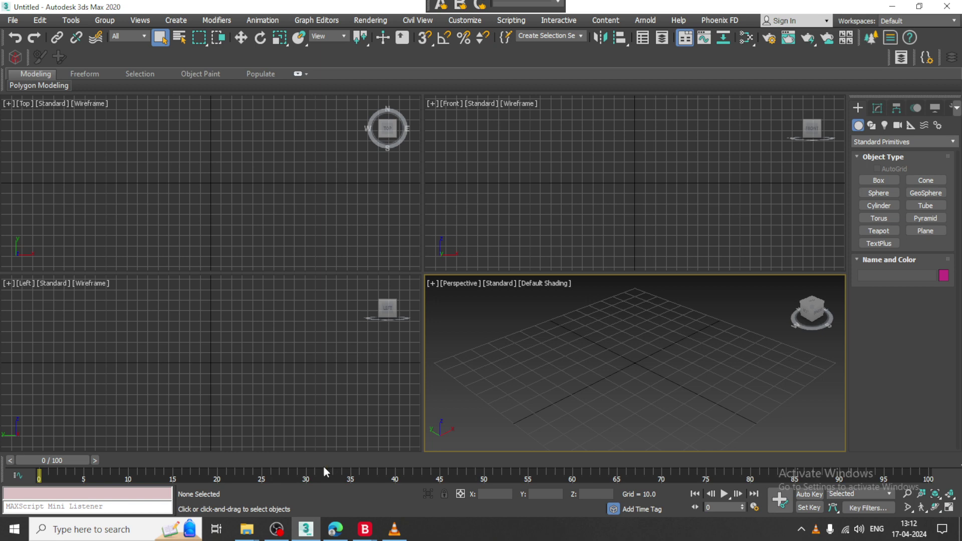
# Step: View office.jpg from the April 2024 folder as a reference image, shrinking its window and placing it beside the modelling area
pyautogui.click(13, 20)
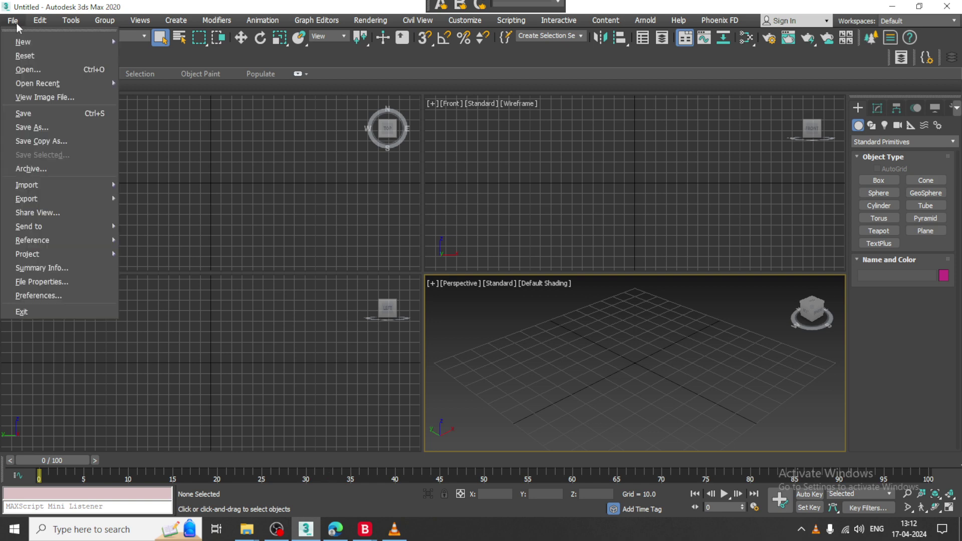
pyautogui.click(56, 96)
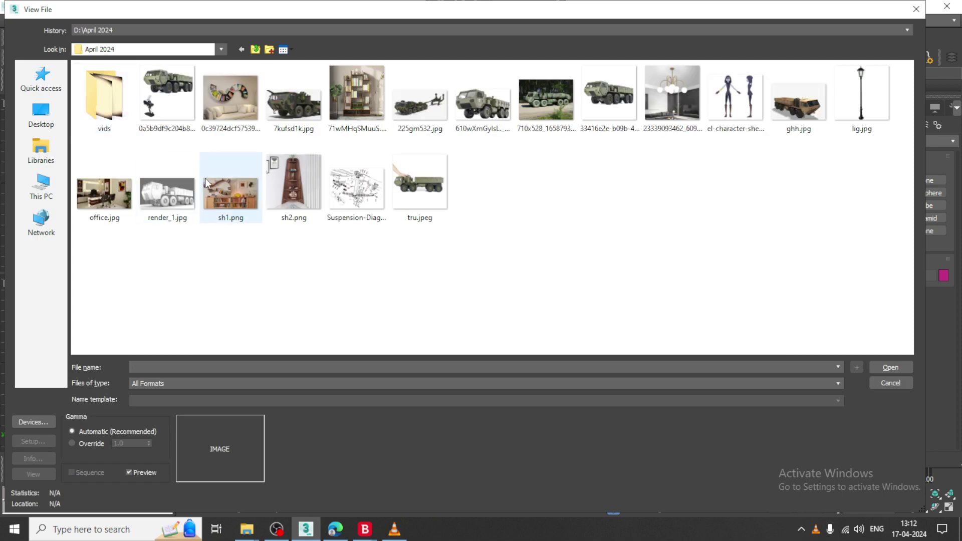
pyautogui.doubleClick(112, 201)
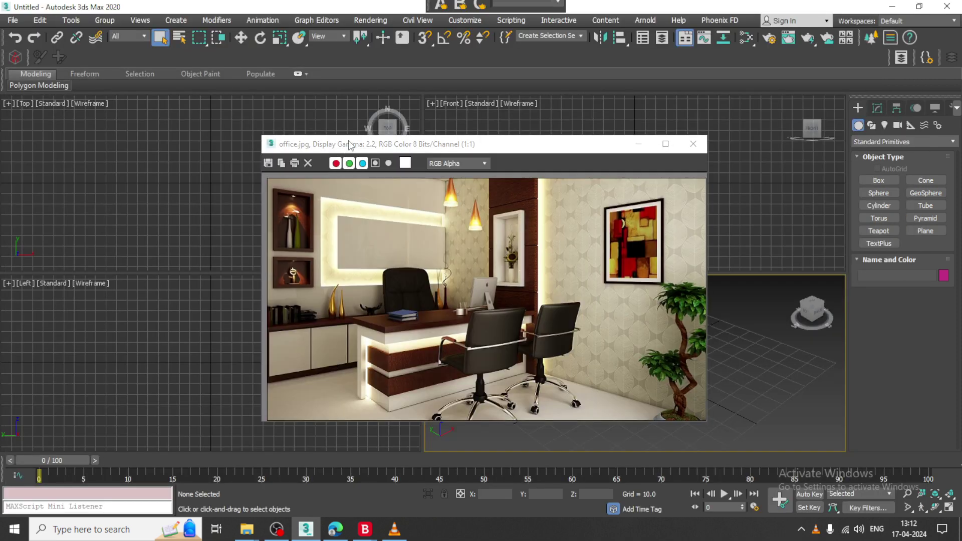
pyautogui.moveTo(355, 149); pyautogui.dragTo(172, 78)
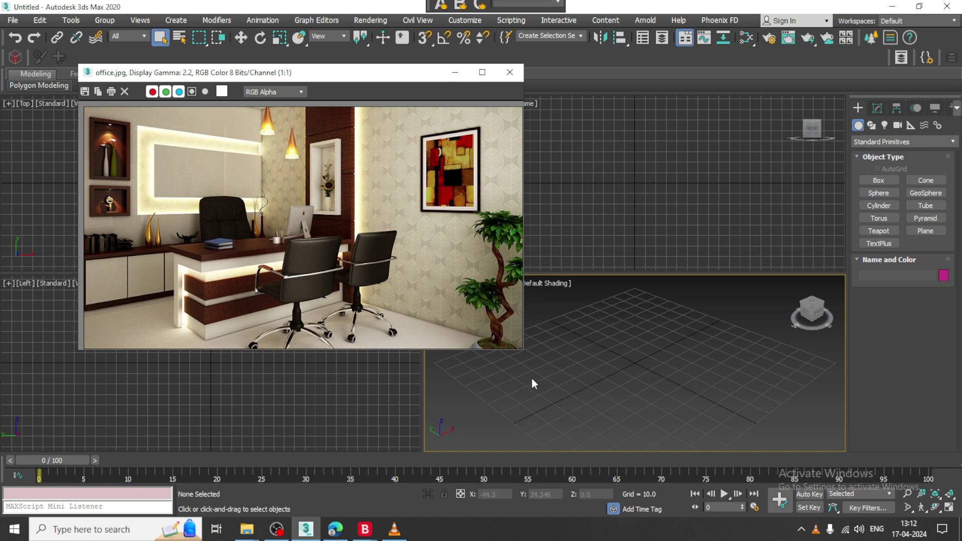
pyautogui.moveTo(526, 352); pyautogui.dragTo(445, 400)
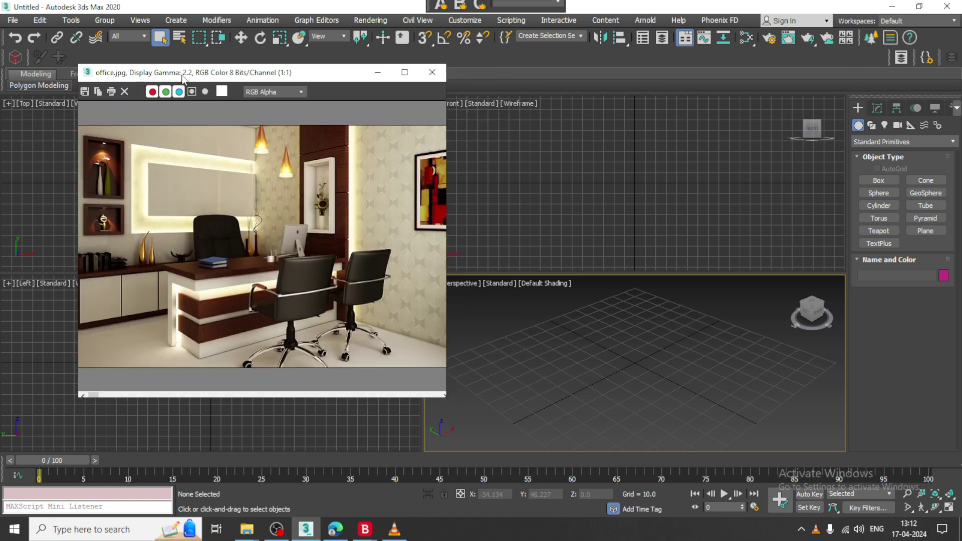
pyautogui.moveTo(181, 73); pyautogui.dragTo(136, 50)
# Step: Create a floor plane about 209 long and 270 wide in the maximized perspective view
pyautogui.moveTo(786, 386); pyautogui.dragTo(768, 384, button='middle')
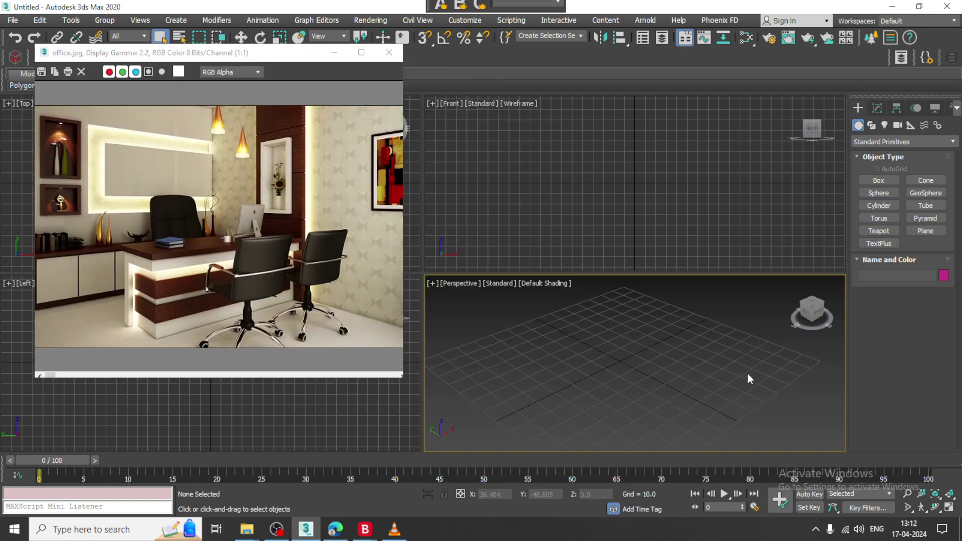
pyautogui.click(928, 234)
pyautogui.hotkey('alt', 'w')
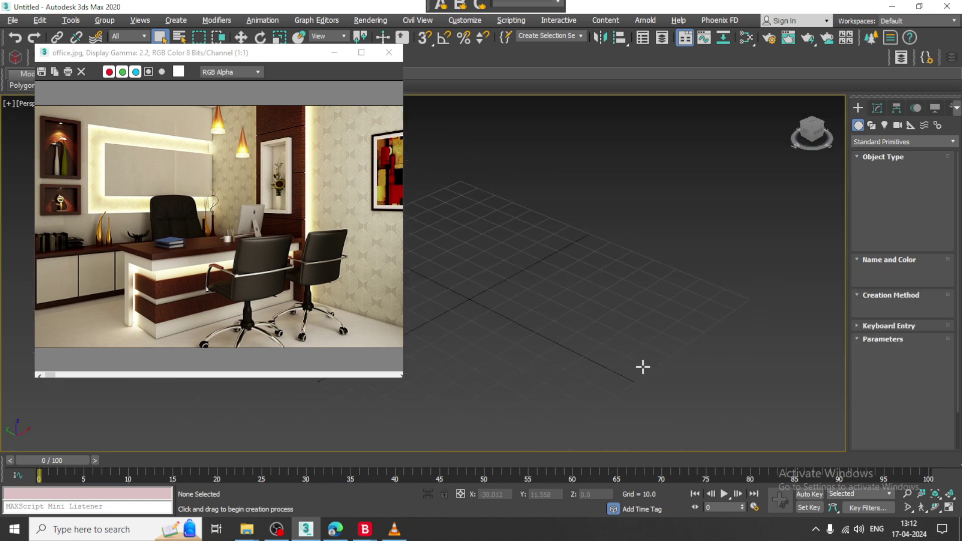
pyautogui.moveTo(538, 349); pyautogui.dragTo(611, 308, button='middle')
pyautogui.moveTo(588, 207); pyautogui.dragTo(575, 481)
pyautogui.press('w')
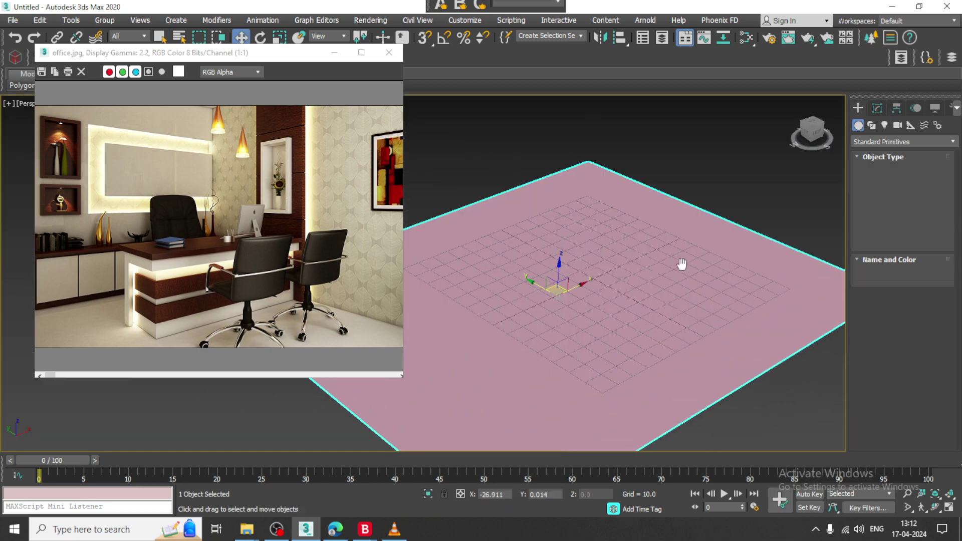
# Step: Scale the floor plane to about 96% along X and shift the reference image window clear of it
pyautogui.keyDown('alt'); pyautogui.moveTo(683, 264); pyautogui.dragTo(703, 276, button='middle'); pyautogui.keyUp('alt')
pyautogui.press('r')
pyautogui.moveTo(521, 308); pyautogui.dragTo(525, 306)
pyautogui.moveTo(666, 197); pyautogui.dragTo(711, 216, button='middle')
pyautogui.press('w')
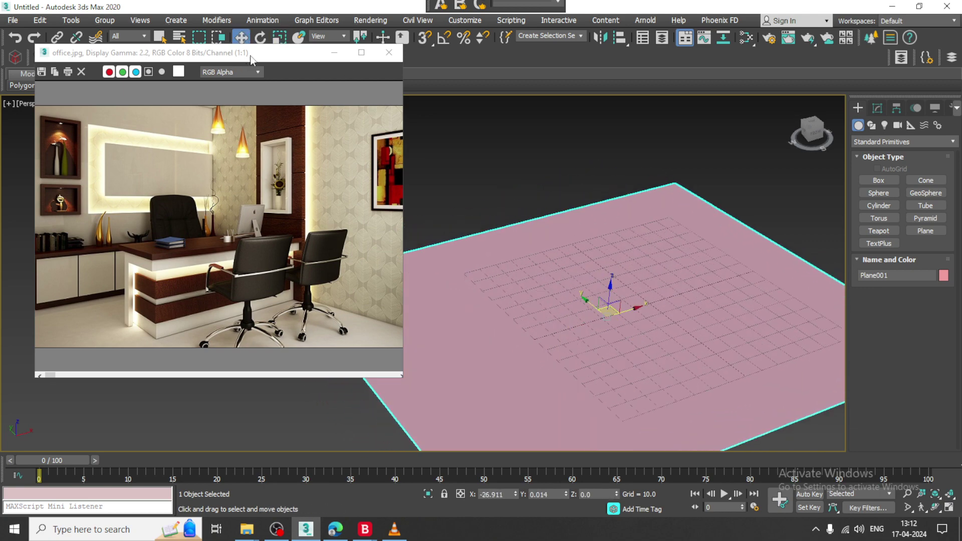
pyautogui.moveTo(252, 60); pyautogui.dragTo(213, 85)
pyautogui.moveTo(487, 186); pyautogui.dragTo(510, 205, button='middle')
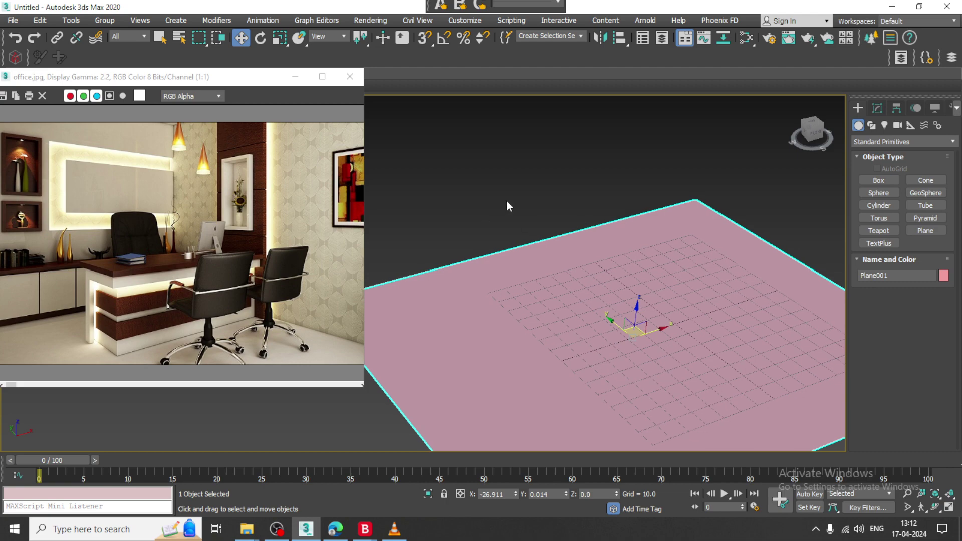
# Step: In the maximized Top view, draw an AEC Extended wall, 5 wide and 96 high, snapped along the floor's upper and right edges
pyautogui.hotkey('alt', 'w')
pyautogui.middleClick(396, 198)
pyautogui.hotkey('alt', 'w')
pyautogui.scroll(-3, 390, 197)
pyautogui.moveTo(406, 196); pyautogui.dragTo(577, 219, button='middle')
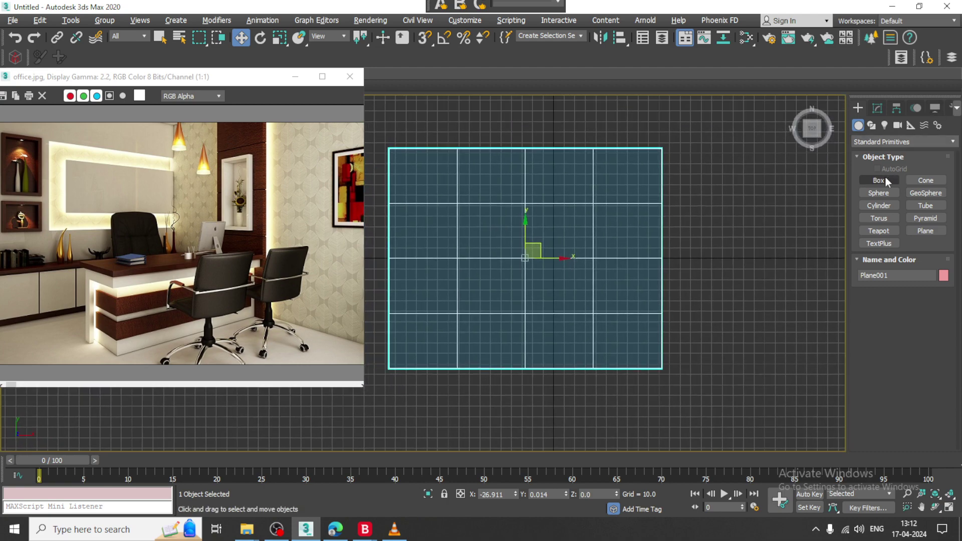
pyautogui.click(877, 144)
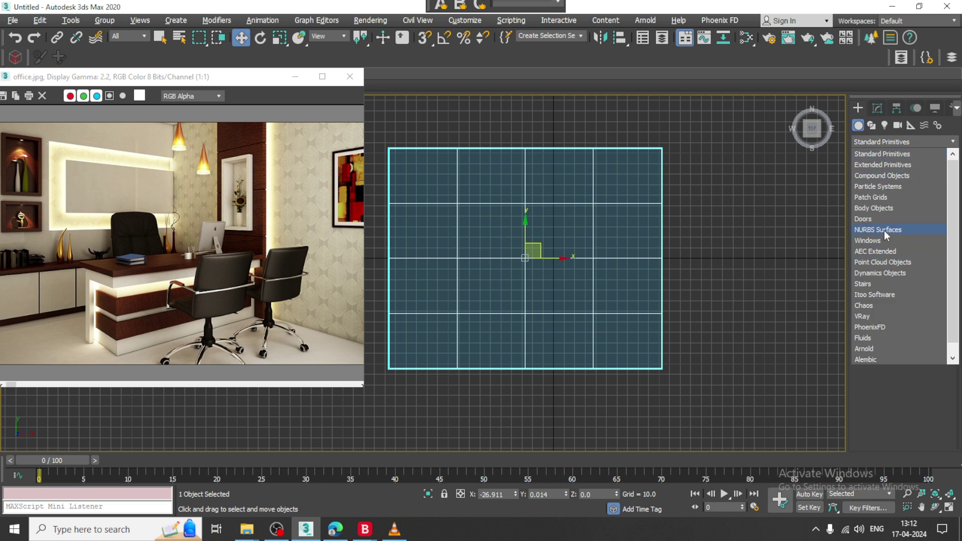
pyautogui.click(886, 250)
pyautogui.click(880, 193)
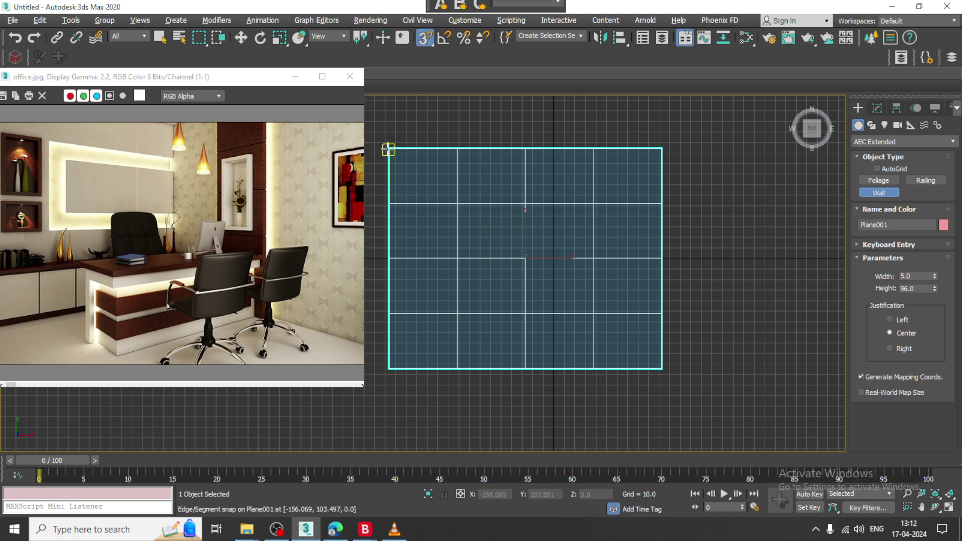
pyautogui.click(389, 149)
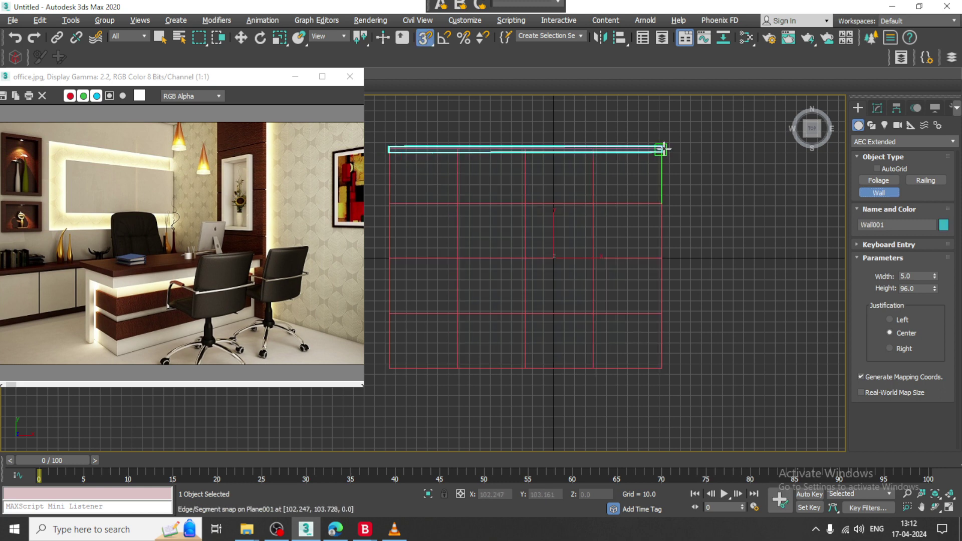
pyautogui.click(664, 148)
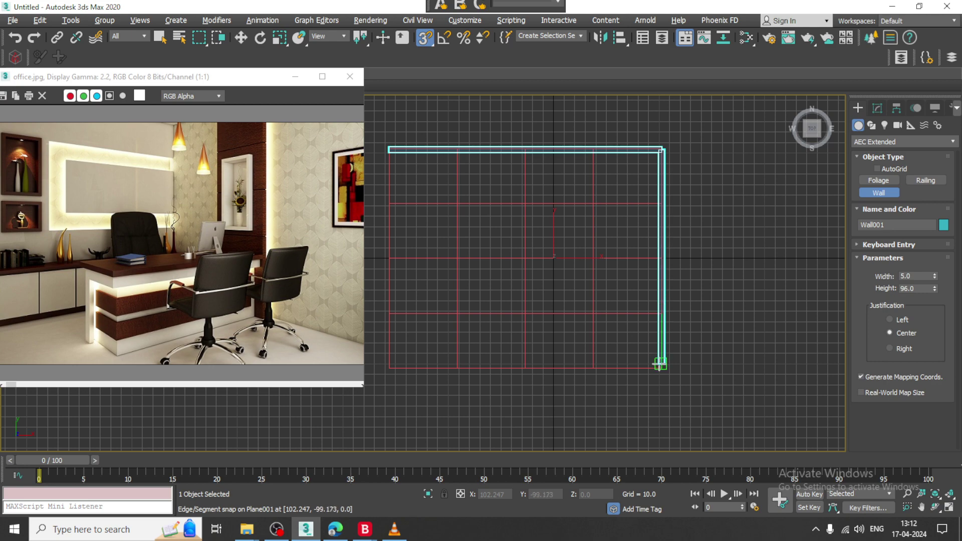
pyautogui.click(662, 369)
pyautogui.press('w')
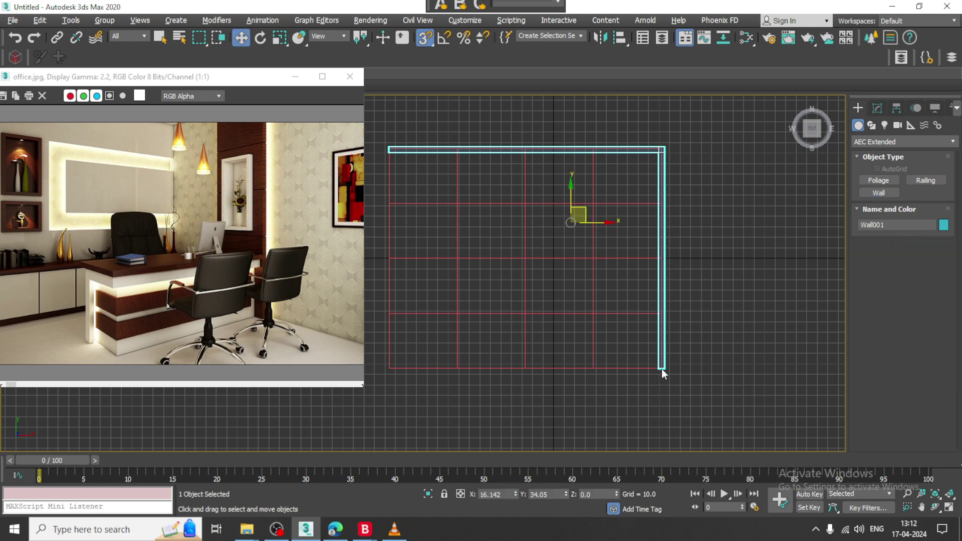
pyautogui.press('s')
# Step: Scale the L-shaped wall taller along the Z axis in the maximized perspective view
pyautogui.hotkey('alt', 'w')
pyautogui.moveTo(732, 357); pyautogui.dragTo(636, 318, button='middle')
pyautogui.hotkey('alt', 'w')
pyautogui.press('r')
pyautogui.moveTo(615, 334); pyautogui.dragTo(617, 307)
pyautogui.scroll(-5, 667, 335)
# Step: Show edged faces and set the floor plane's length and width segments to 1
pyautogui.click(659, 330)
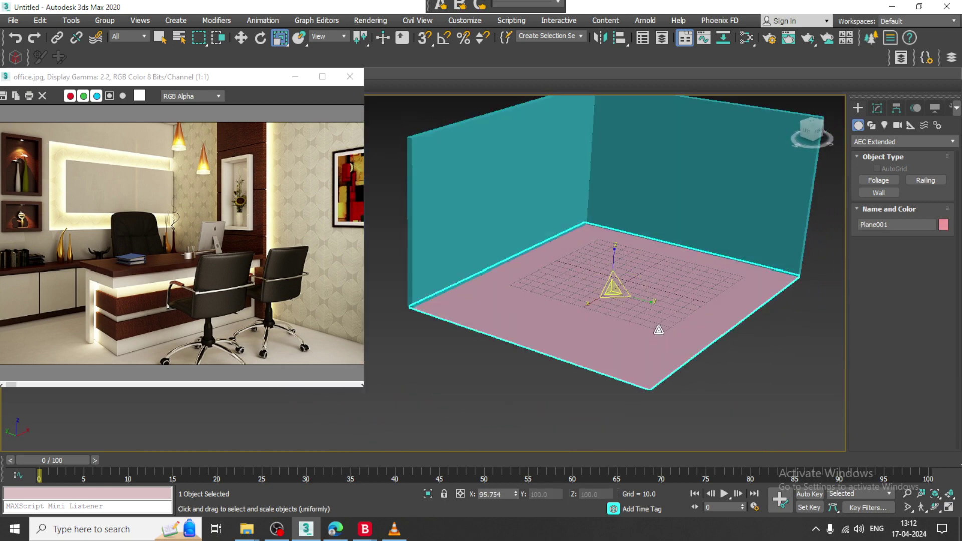
pyautogui.keyDown('alt'); pyautogui.moveTo(624, 270); pyautogui.dragTo(655, 264, button='middle'); pyautogui.keyUp('alt')
pyautogui.press('F4')
pyautogui.click(878, 108)
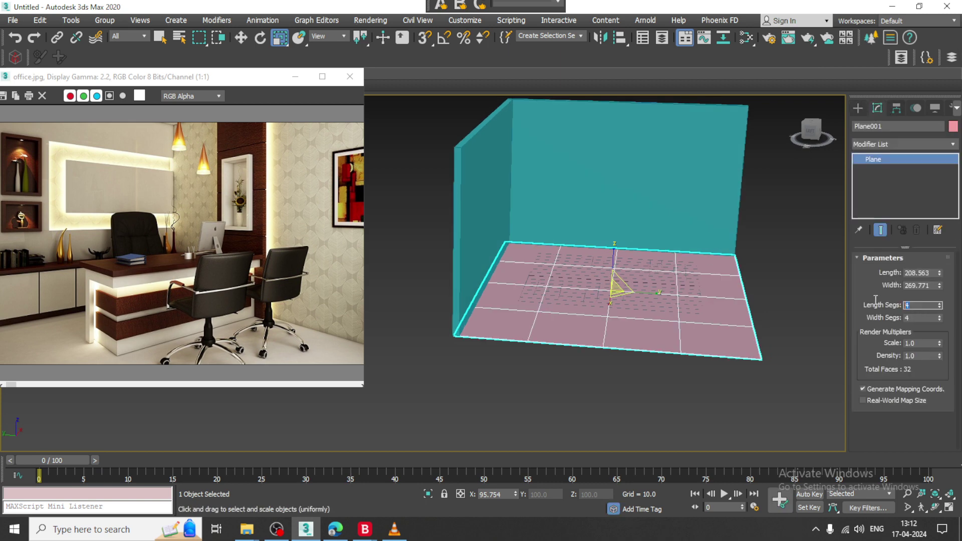
pyautogui.write('1')
pyautogui.press('Tab')
pyautogui.write('1')
pyautogui.press('Return')
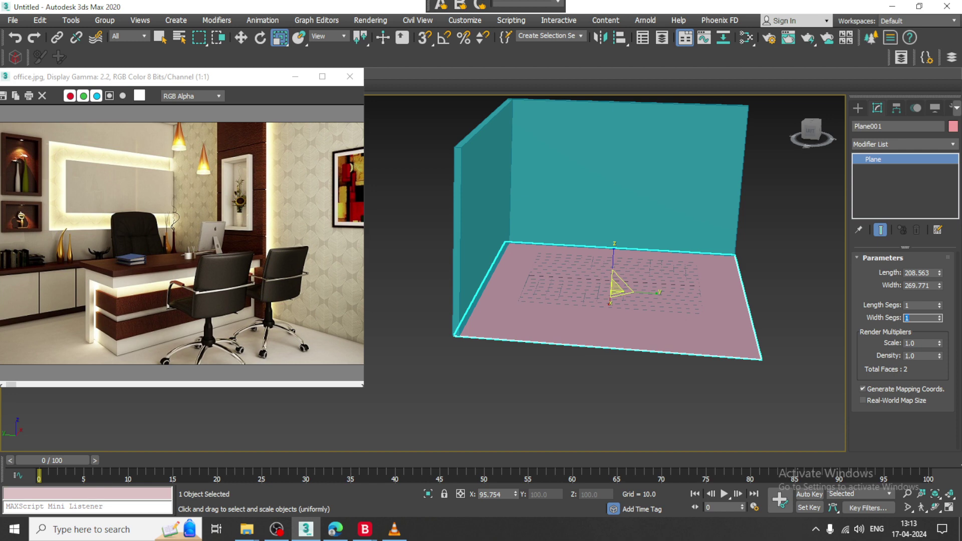
# Step: Convert the floor plane to an editable poly
pyautogui.rightClick(662, 266)
pyautogui.moveTo(732, 396)
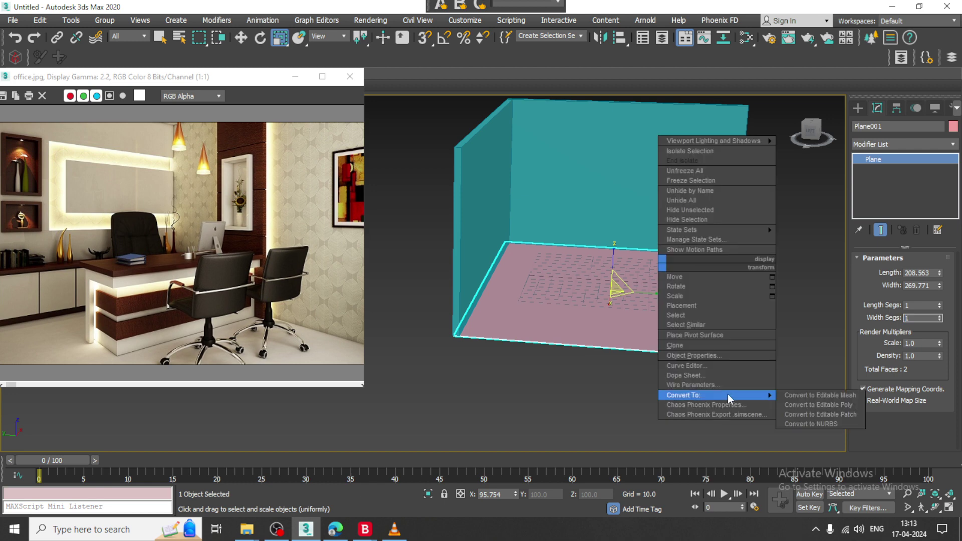
pyautogui.click(815, 403)
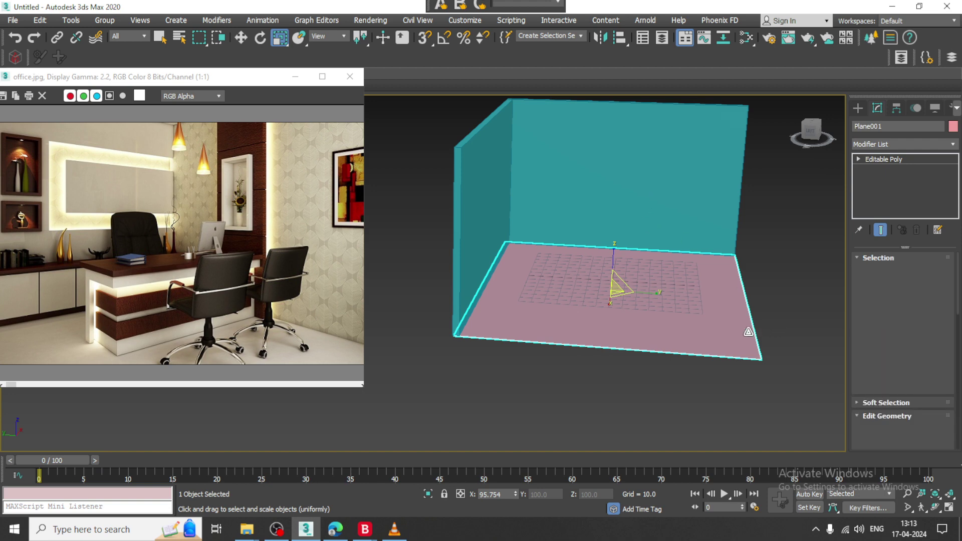
# Step: Move the two floor vertices on the side opposite the left wall outward along Y, past the right wall's free end
pyautogui.press('1')
pyautogui.press('w')
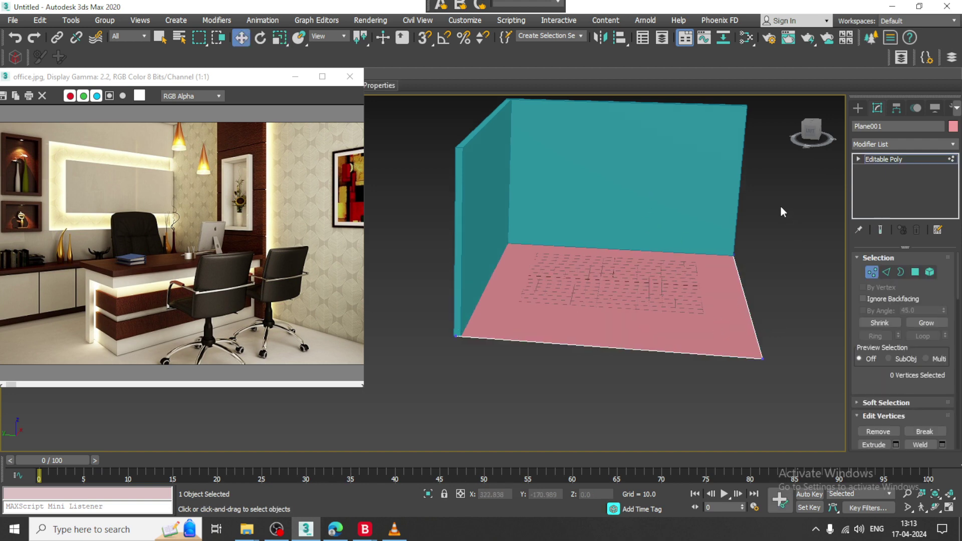
pyautogui.moveTo(781, 207); pyautogui.dragTo(701, 359)
pyautogui.keyDown('alt'); pyautogui.moveTo(701, 359); pyautogui.dragTo(729, 299, button='middle'); pyautogui.keyUp('alt')
pyautogui.moveTo(728, 294); pyautogui.dragTo(778, 316)
# Step: Move the two floor vertices at the left wall's free end outward to about X -208 and leave vertex editing
pyautogui.keyDown('alt'); pyautogui.moveTo(778, 316); pyautogui.dragTo(517, 275, button='middle'); pyautogui.keyUp('alt')
pyautogui.moveTo(665, 471); pyautogui.dragTo(663, 466)
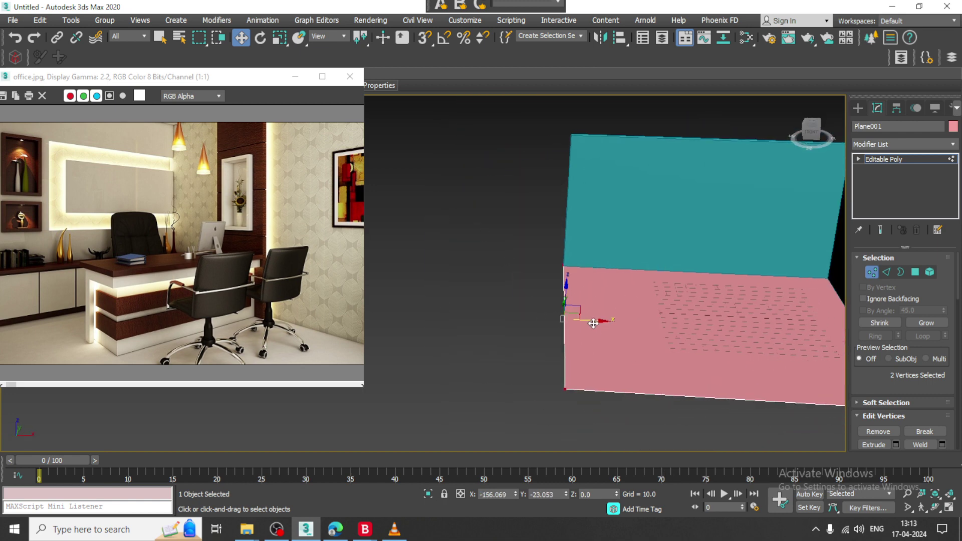
pyautogui.moveTo(593, 324); pyautogui.dragTo(531, 320)
pyautogui.keyDown('alt'); pyautogui.moveTo(604, 326); pyautogui.dragTo(677, 371, button='middle'); pyautogui.keyUp('alt')
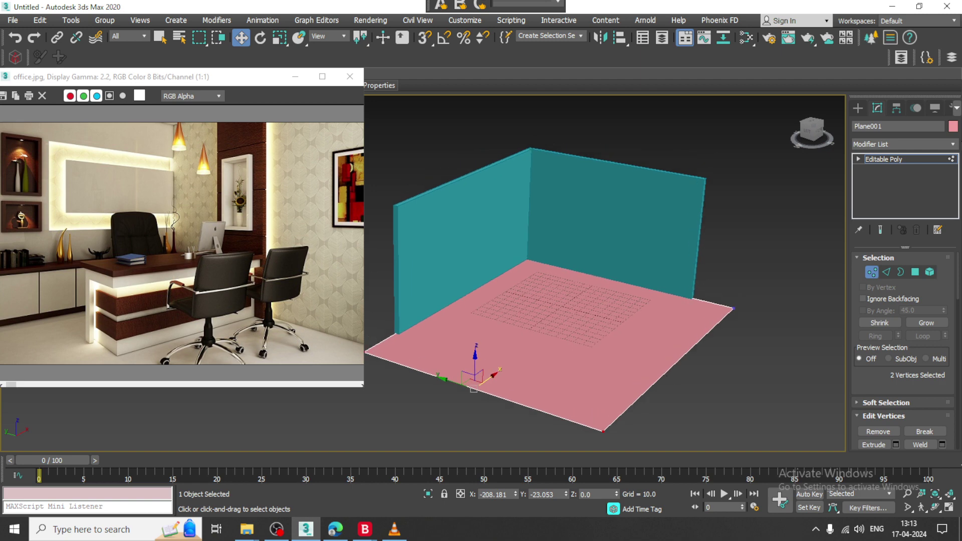
pyautogui.click(918, 160)
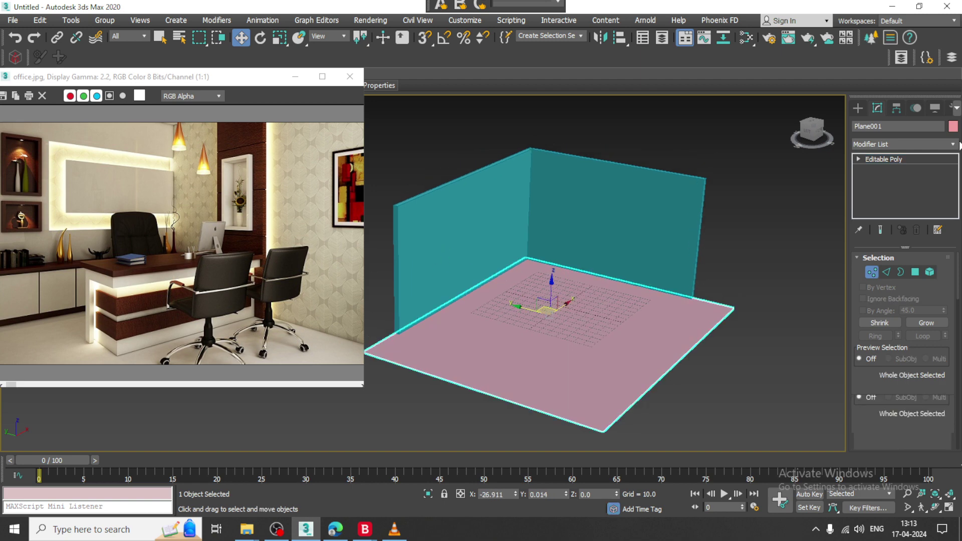
# Step: Convert the L-shaped wall to an editable poly
pyautogui.click(595, 265)
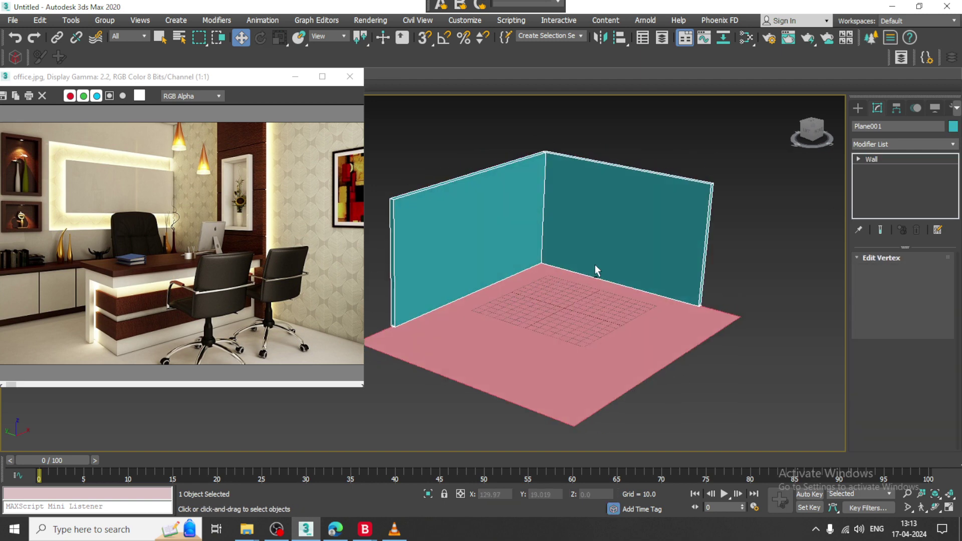
pyautogui.rightClick(544, 200)
pyautogui.moveTo(607, 328)
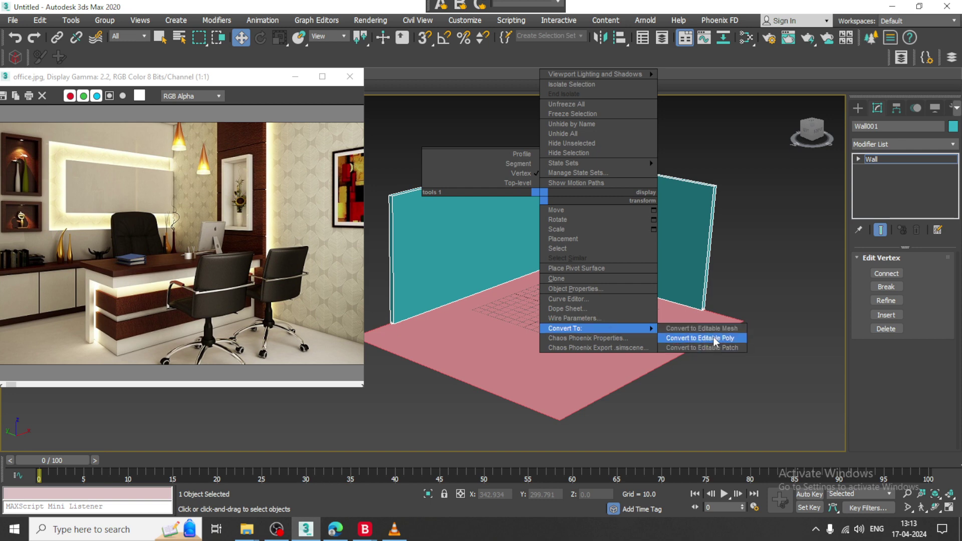
pyautogui.click(714, 338)
# Step: Extend the left wall to the floor's edge by moving its four end vertices to about X -208
pyautogui.press('1')
pyautogui.keyDown('alt'); pyautogui.moveTo(555, 264); pyautogui.dragTo(429, 137, button='middle'); pyautogui.keyUp('alt')
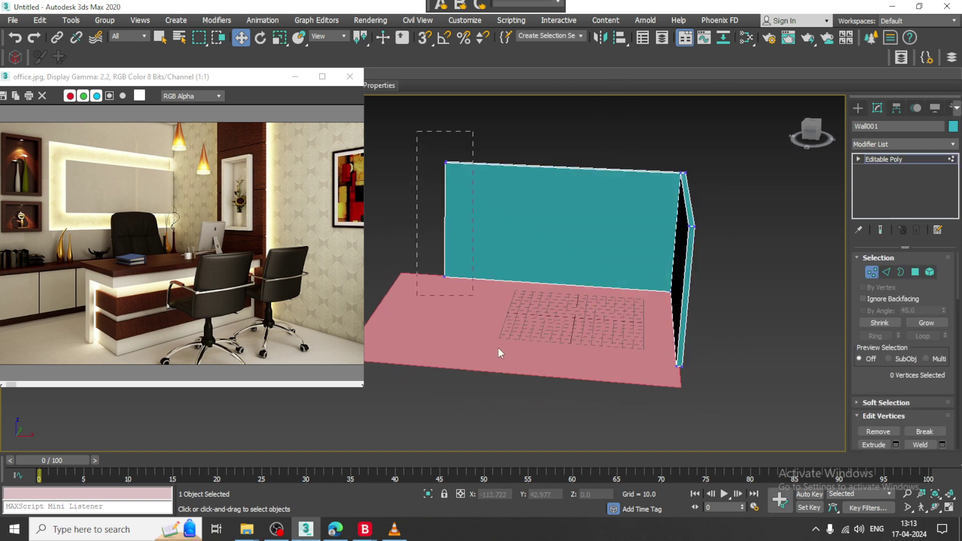
pyautogui.moveTo(498, 348); pyautogui.dragTo(499, 350)
pyautogui.moveTo(472, 225); pyautogui.dragTo(422, 218)
# Step: Extend the right wall to the floor's edge by moving its four end vertices to about Y -151
pyautogui.keyDown('alt'); pyautogui.moveTo(624, 307); pyautogui.dragTo(681, 334, button='middle'); pyautogui.keyUp('alt')
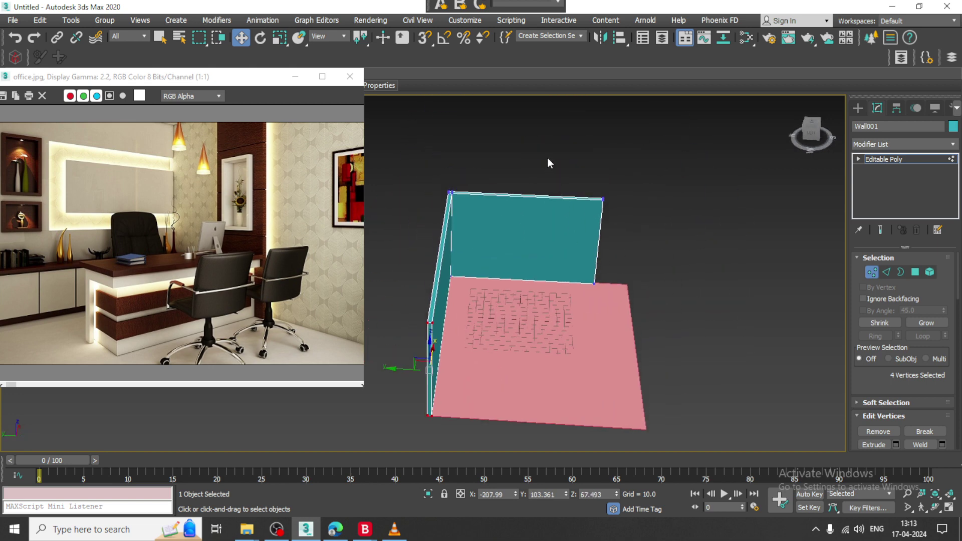
pyautogui.moveTo(547, 158); pyautogui.dragTo(696, 404)
pyautogui.moveTo(586, 242); pyautogui.dragTo(627, 241)
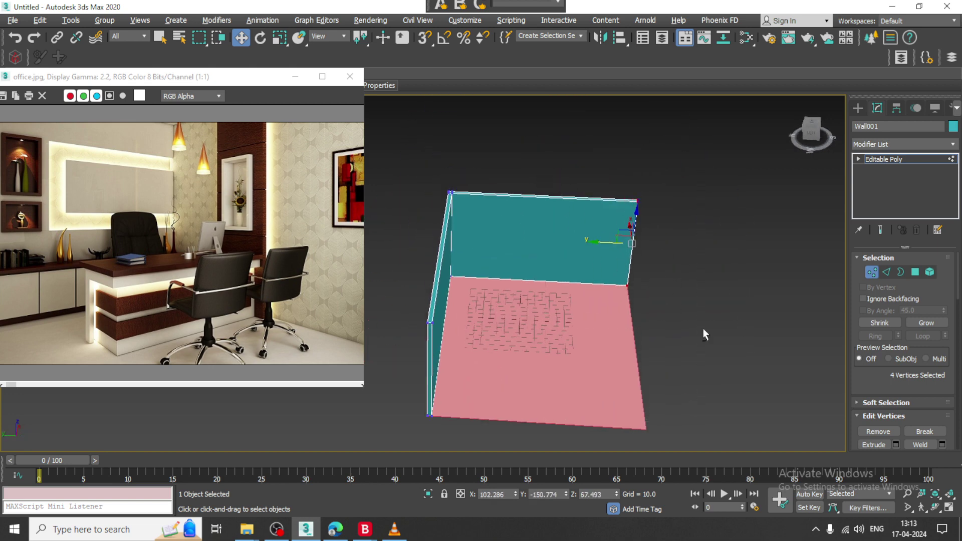
# Step: Create a box along the base of the left wall with length about 26.6 and width about 298, raised to cabinet height
pyautogui.keyDown('alt'); pyautogui.moveTo(703, 329); pyautogui.dragTo(612, 267, button='middle'); pyautogui.keyUp('alt')
pyautogui.scroll(5, 627, 276)
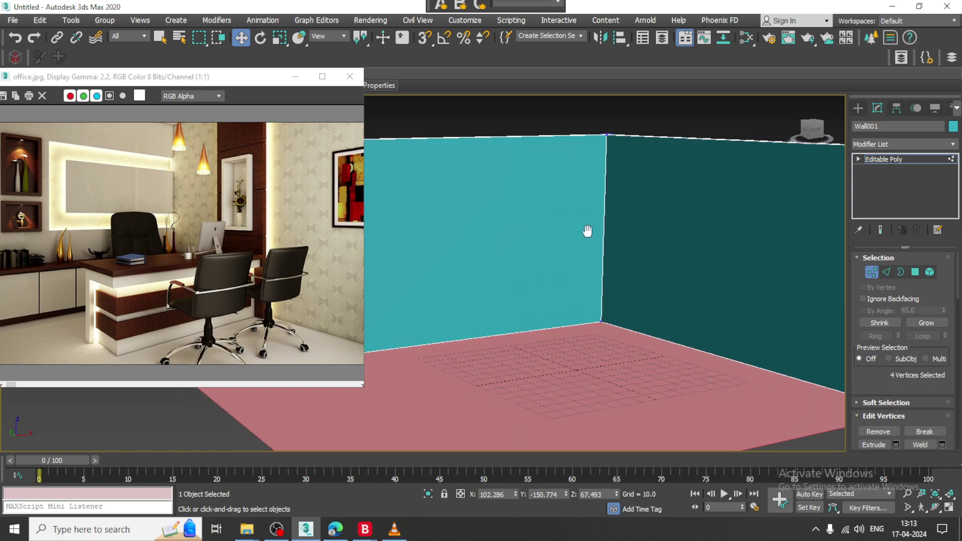
pyautogui.moveTo(590, 232); pyautogui.dragTo(643, 231, button='middle')
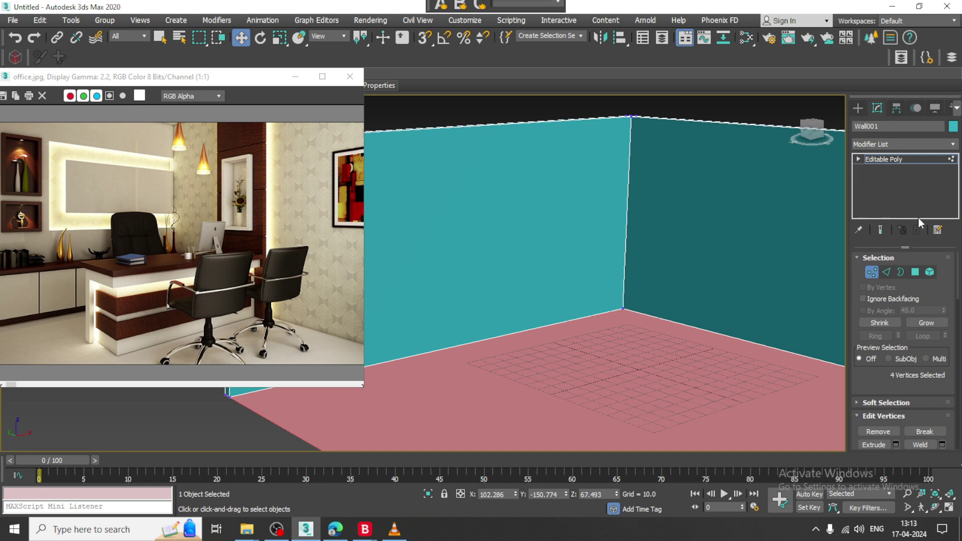
pyautogui.click(858, 108)
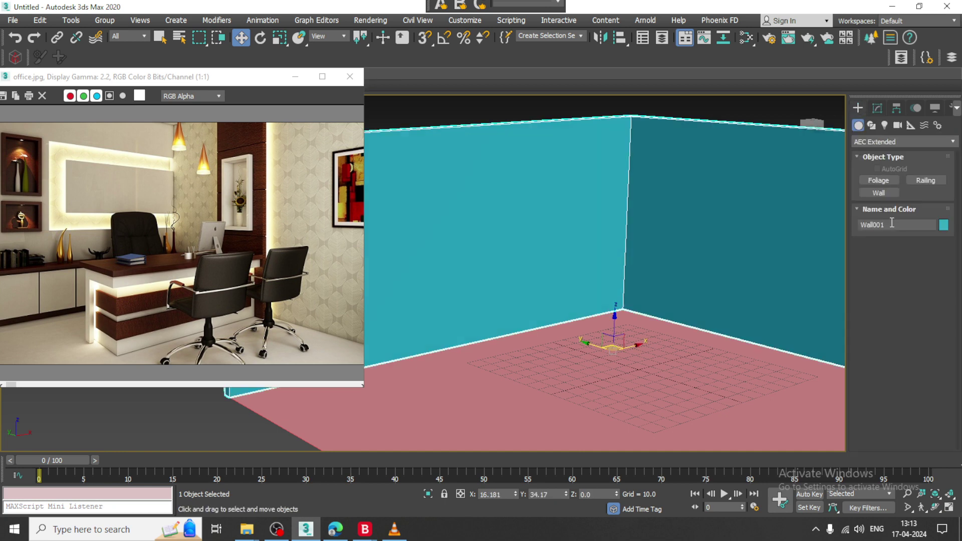
pyautogui.click(865, 141)
pyautogui.click(877, 154)
pyautogui.click(879, 180)
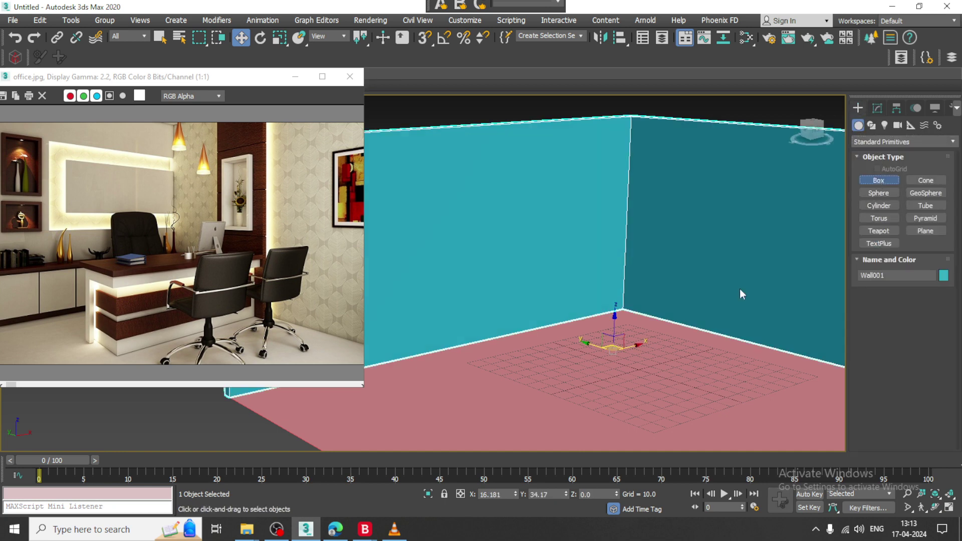
pyautogui.keyDown('alt'); pyautogui.moveTo(739, 289); pyautogui.dragTo(354, 400, button='middle'); pyautogui.keyUp('alt')
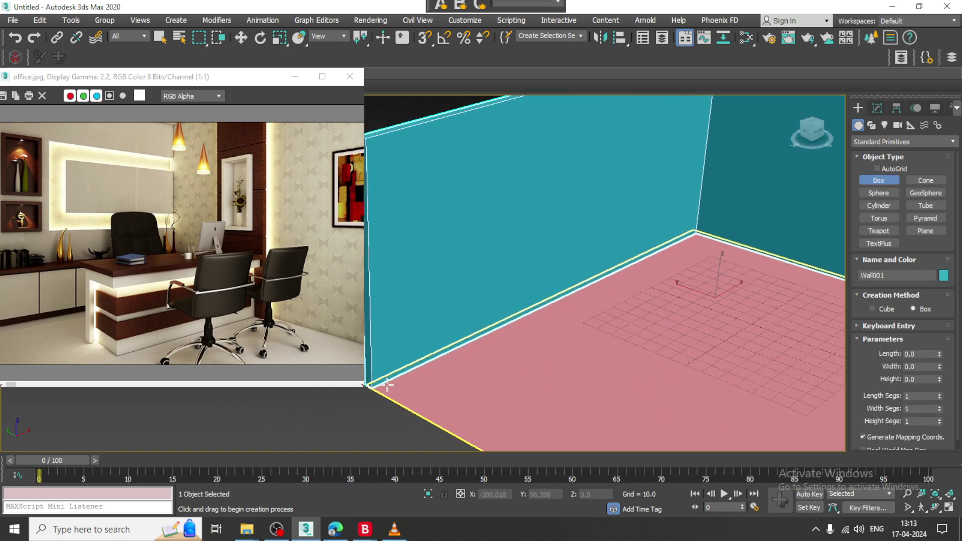
pyautogui.moveTo(386, 383); pyautogui.dragTo(730, 241)
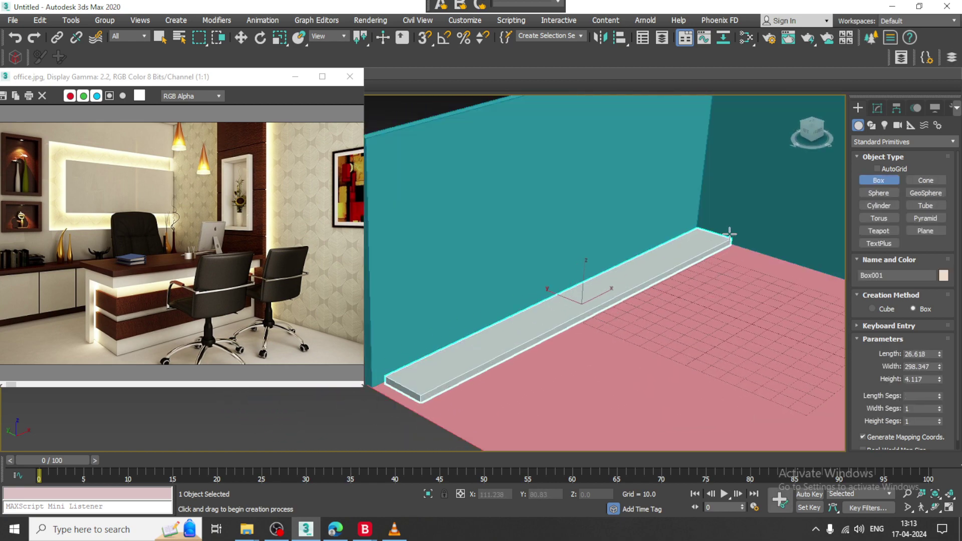
pyautogui.click(716, 176)
# Step: Convert the cabinet box to an editable poly and move it towards the wall to about Y 87.4
pyautogui.keyDown('alt'); pyautogui.moveTo(701, 316); pyautogui.dragTo(645, 278, button='middle'); pyautogui.keyUp('alt')
pyautogui.press('w')
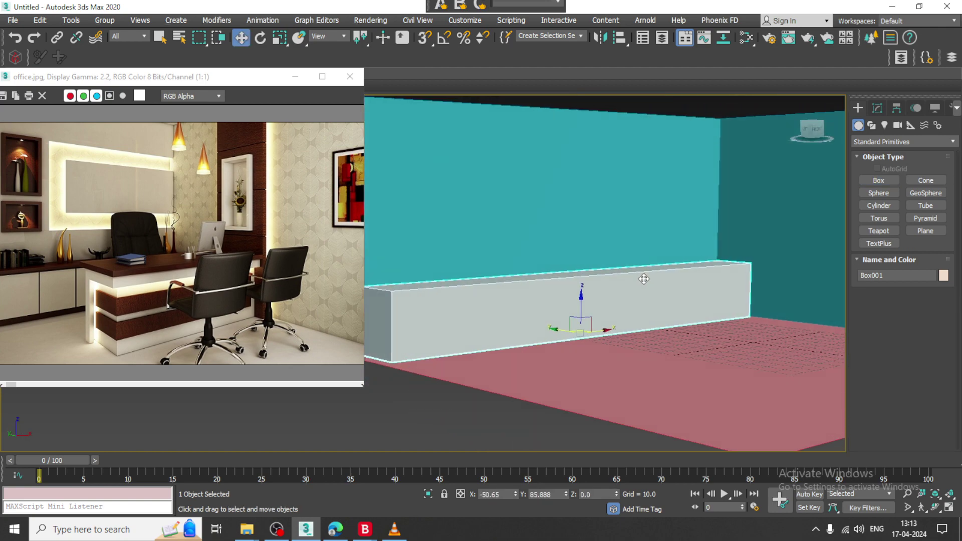
pyautogui.scroll(4, 607, 319)
pyautogui.keyDown('alt'); pyautogui.moveTo(607, 319); pyautogui.dragTo(663, 297, button='middle'); pyautogui.keyUp('alt')
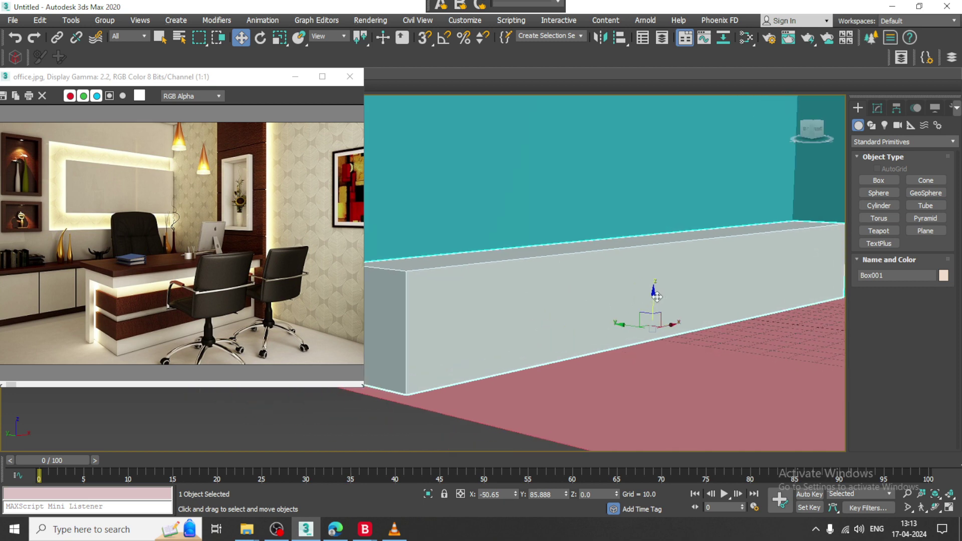
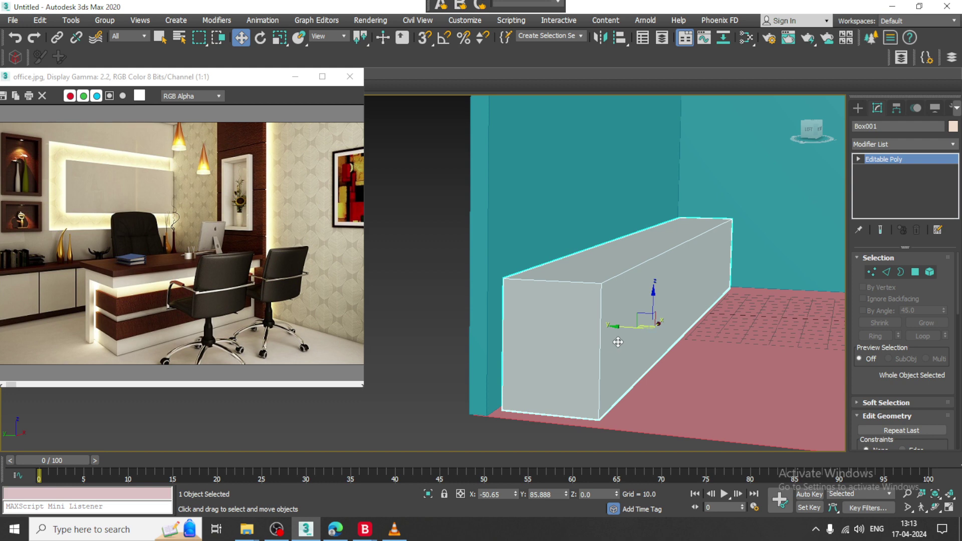
pyautogui.moveTo(623, 328); pyautogui.dragTo(620, 327)
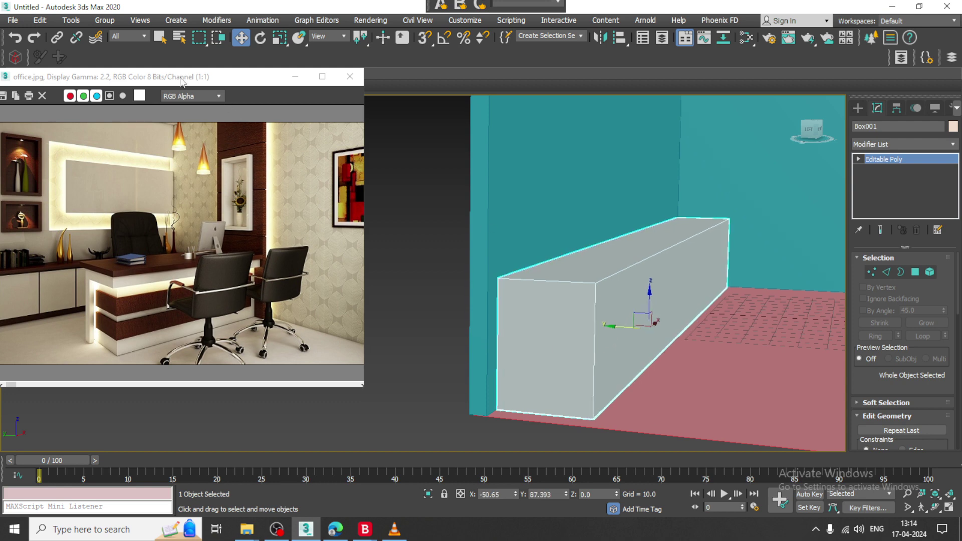
# Step: Move the office.jpg reference window lower and expand the modeling tools
pyautogui.moveTo(181, 82); pyautogui.dragTo(196, 136)
pyautogui.click(38, 75)
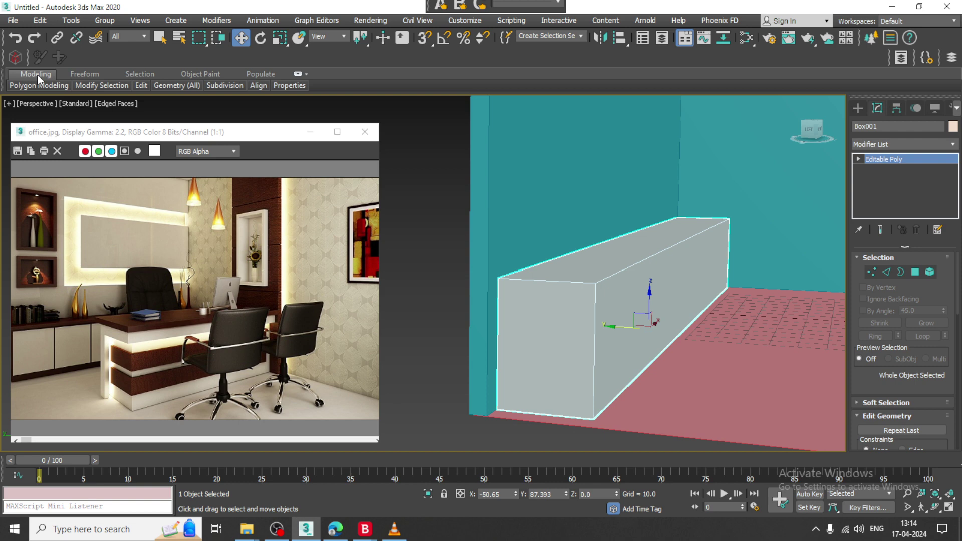
pyautogui.doubleClick(37, 74)
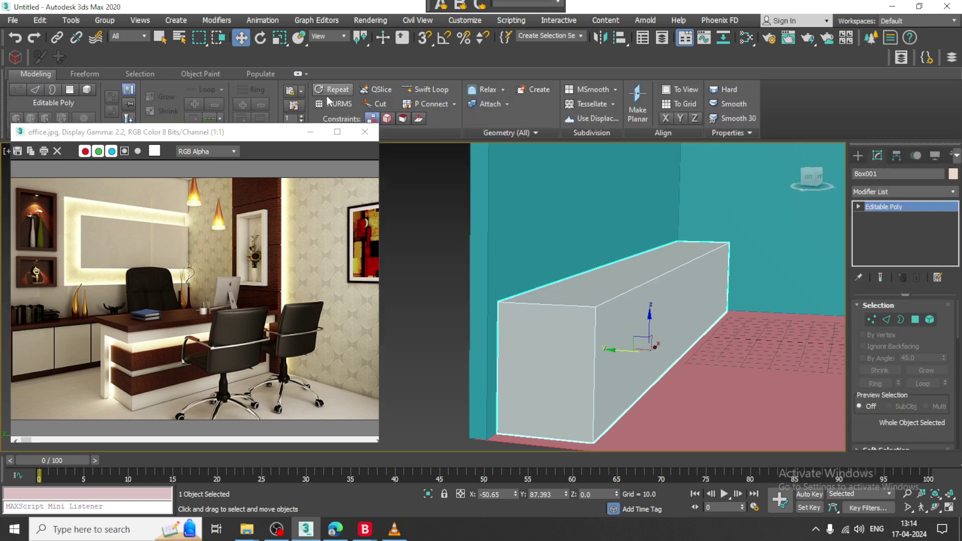
# Step: Add closely spaced horizontal edge loops around the cabinet box just below its top with Swift Loop
pyautogui.click(437, 90)
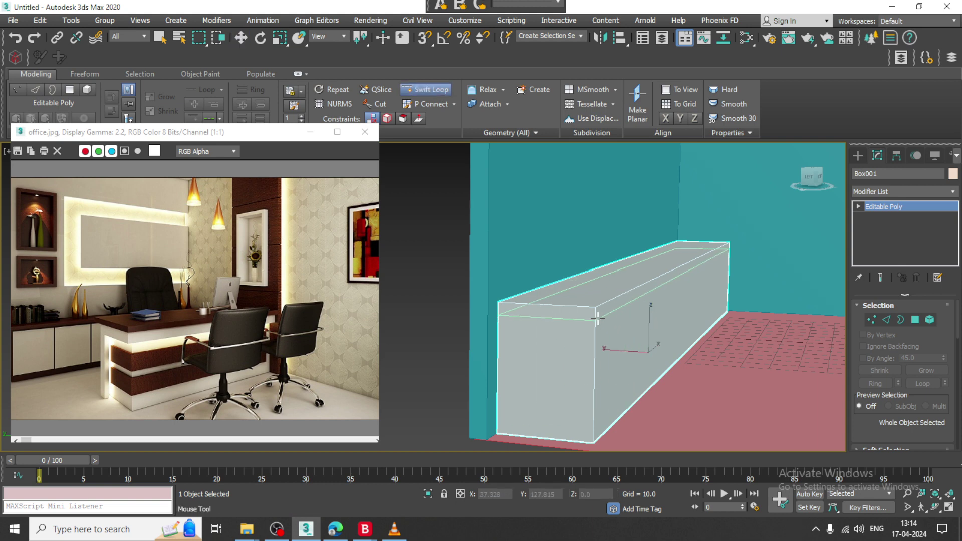
pyautogui.scroll(2, 599, 317)
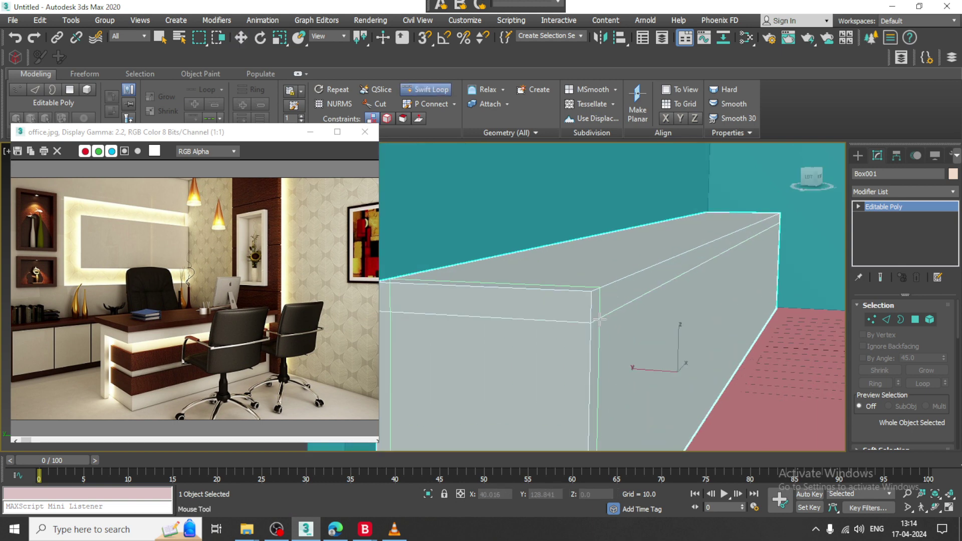
pyautogui.click(591, 326)
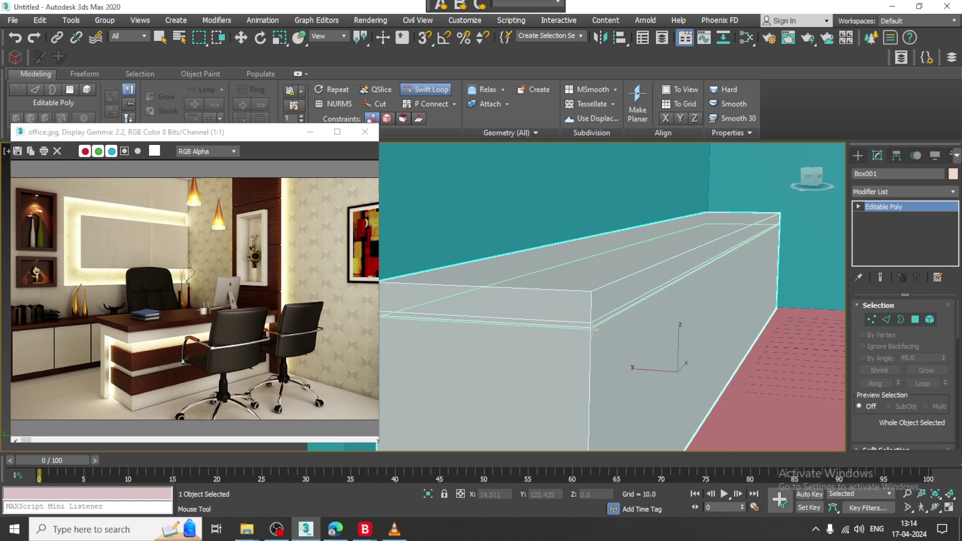
pyautogui.scroll(1, 591, 326)
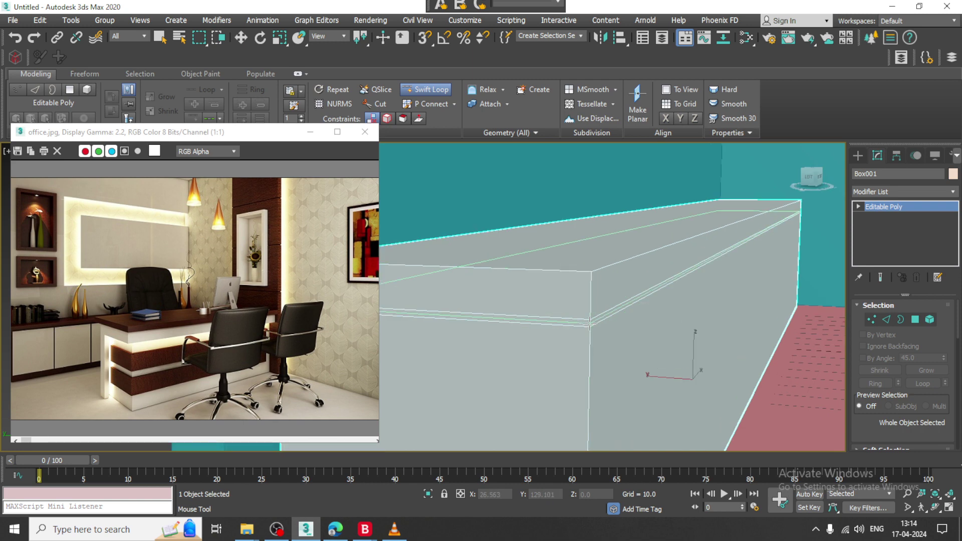
pyautogui.keyDown('alt'); pyautogui.moveTo(639, 343); pyautogui.dragTo(575, 329, button='middle'); pyautogui.keyUp('alt')
pyautogui.scroll(-3, 567, 334)
pyautogui.scroll(2, 511, 317)
pyautogui.scroll(-2, 490, 320)
pyautogui.keyDown('alt'); pyautogui.moveTo(488, 320); pyautogui.dragTo(517, 333, button='middle'); pyautogui.keyUp('alt')
pyautogui.scroll(5, 527, 334)
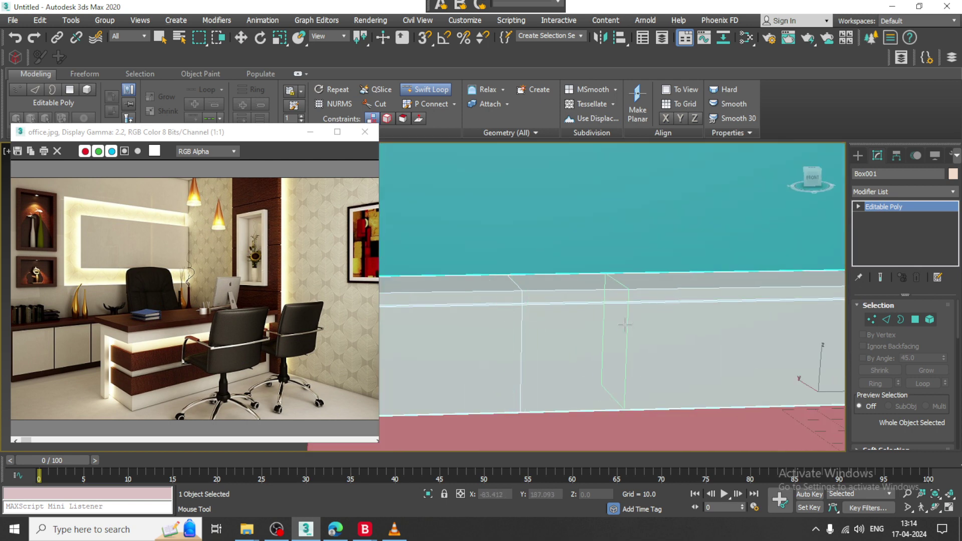
pyautogui.scroll(-4, 625, 325)
pyautogui.keyDown('alt'); pyautogui.moveTo(626, 313); pyautogui.dragTo(639, 315, button='middle'); pyautogui.keyUp('alt')
pyautogui.rightClick(641, 315)
# Step: Extrude the middle horizontal edge loop below the cabinet's top inward with height -0.628 and width 0.048
pyautogui.scroll(2, 642, 311)
pyautogui.scroll(3, 701, 304)
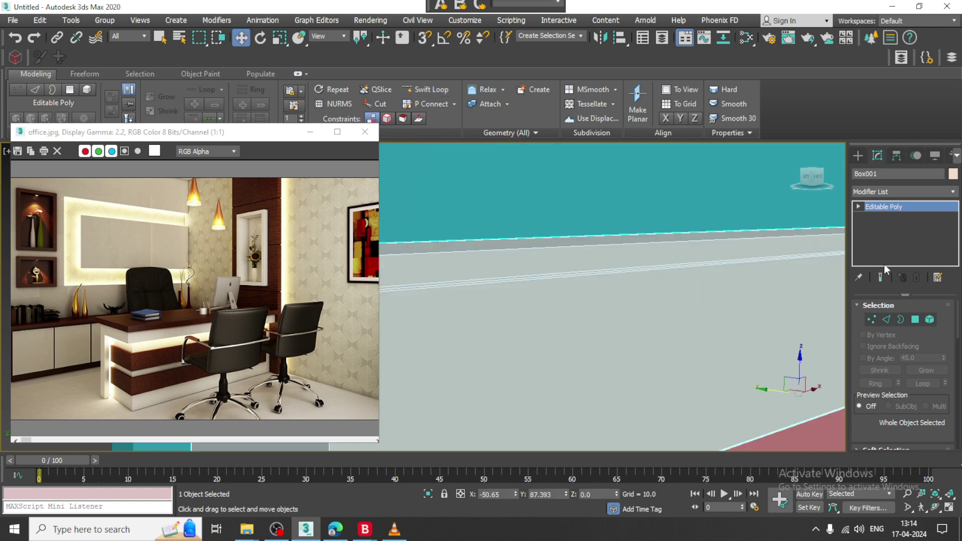
pyautogui.press('2')
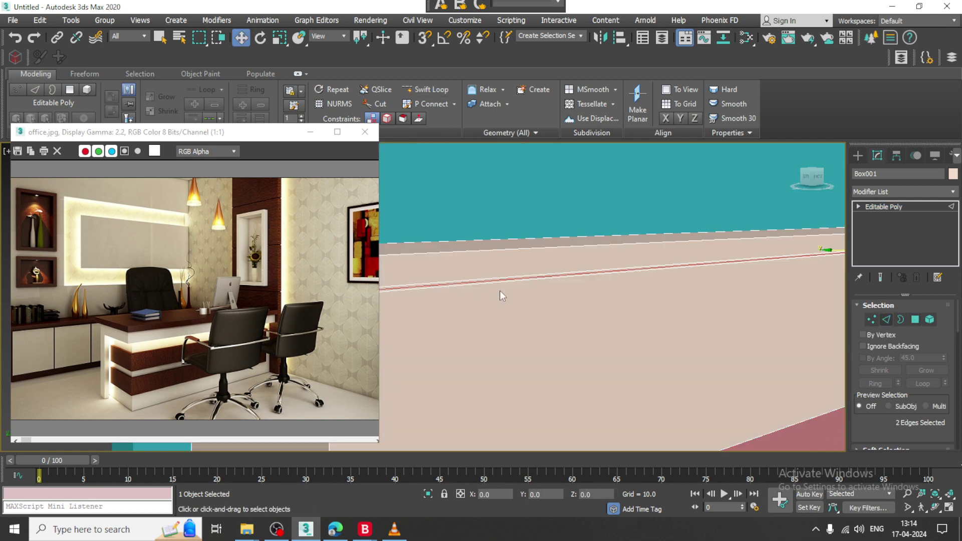
pyautogui.keyDown('alt'); pyautogui.moveTo(630, 296); pyautogui.dragTo(534, 297, button='middle'); pyautogui.keyUp('alt')
pyautogui.keyDown('ctrl'); pyautogui.click(468, 295); pyautogui.keyUp('ctrl')
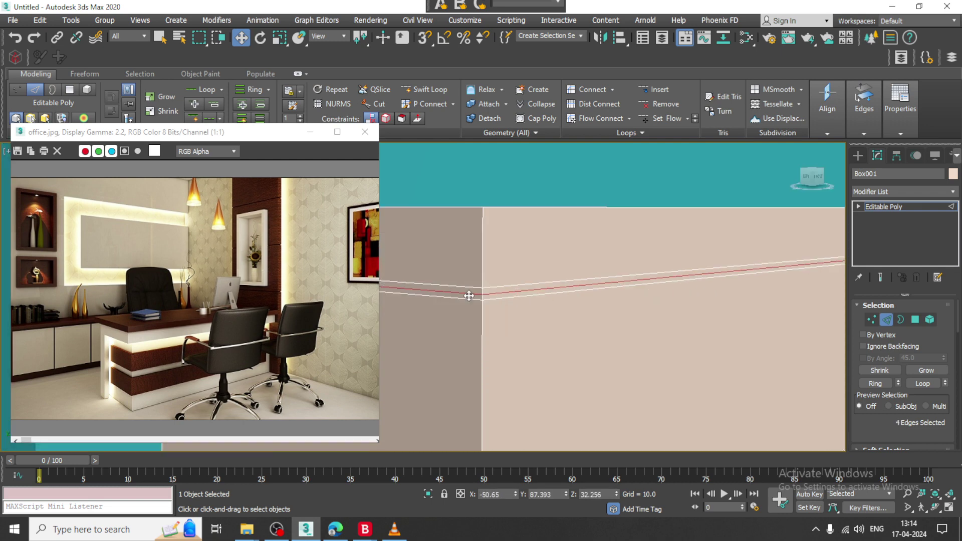
pyautogui.moveTo(881, 424); pyautogui.dragTo(879, 316)
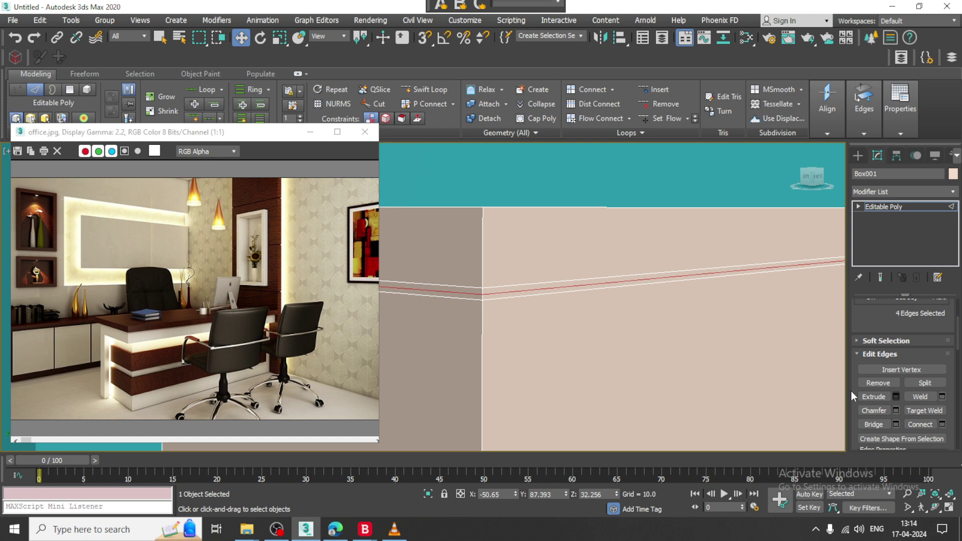
pyautogui.hotkey('shift', 'e')
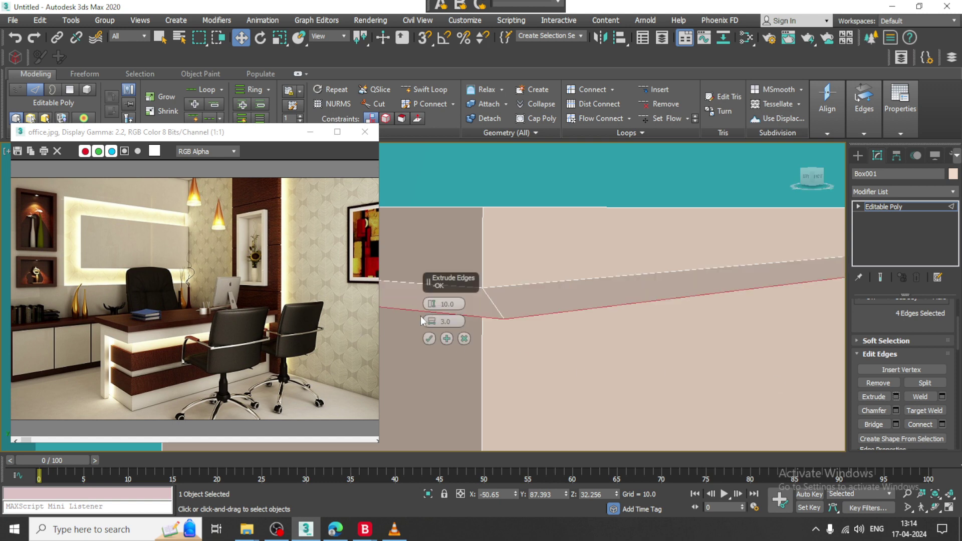
pyautogui.moveTo(432, 305); pyautogui.dragTo(458, 360)
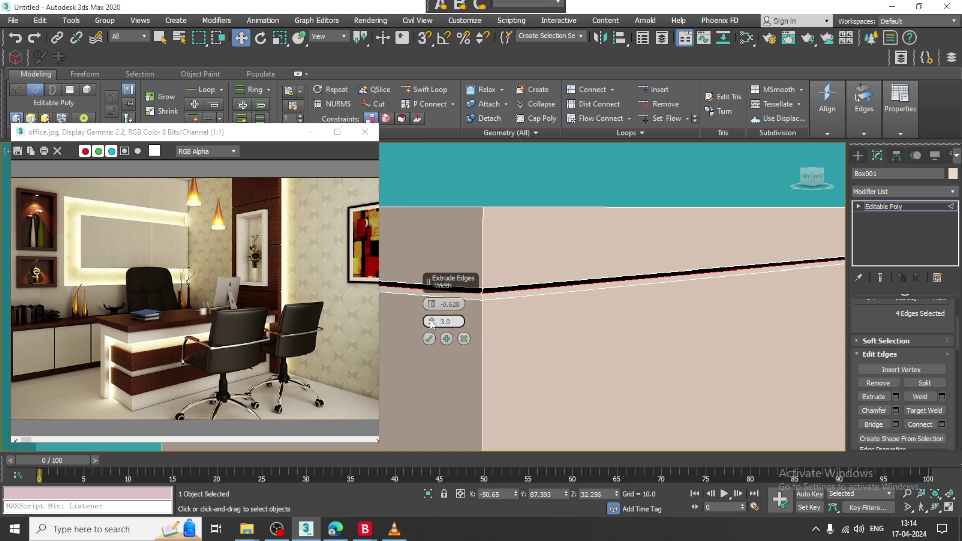
pyautogui.moveTo(426, 293); pyautogui.dragTo(440, 335)
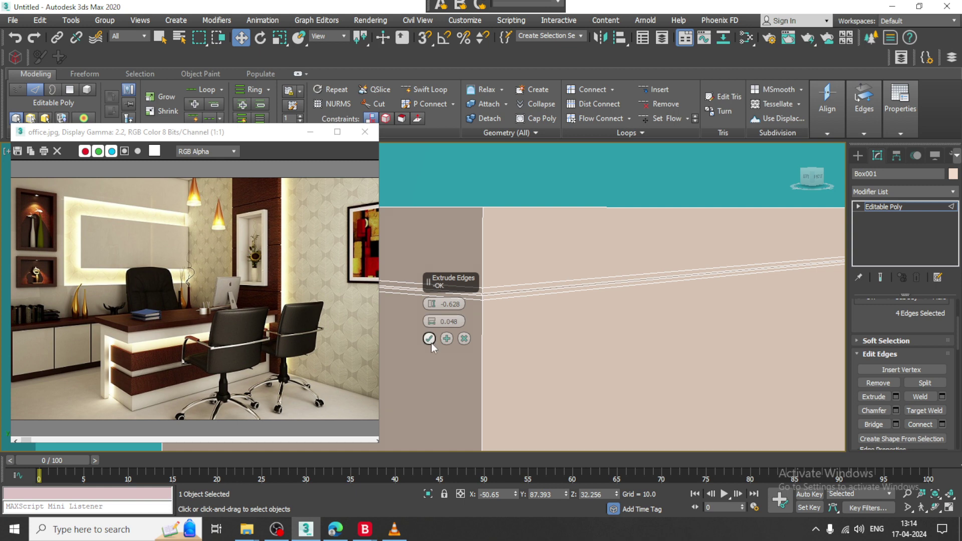
pyautogui.click(429, 339)
# Step: Shorten the cabinet by moving the 14 vertices at its free end inward to about X -167
pyautogui.keyDown('alt'); pyautogui.moveTo(586, 333); pyautogui.dragTo(638, 338, button='middle'); pyautogui.keyUp('alt')
pyautogui.scroll(-5, 636, 308)
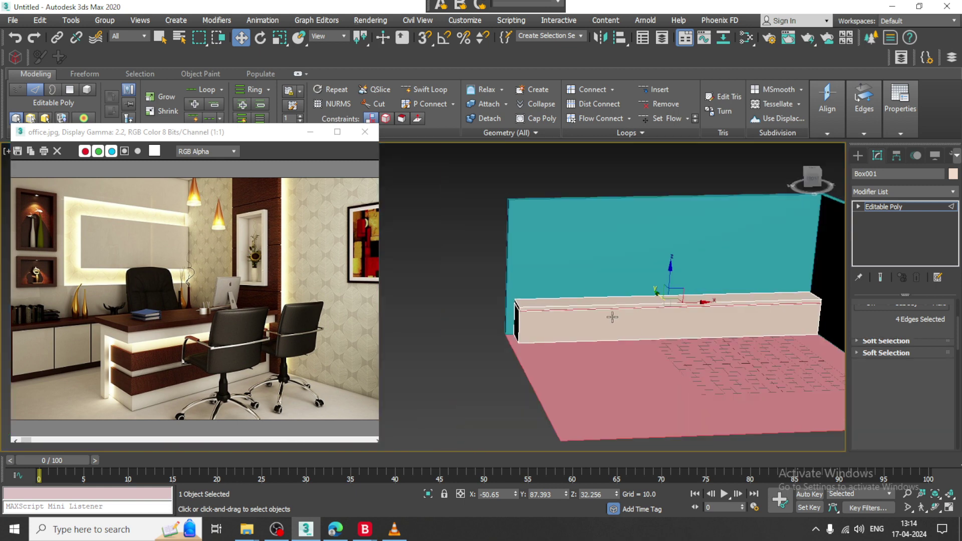
pyautogui.press('1')
pyautogui.scroll(3, 603, 308)
pyautogui.moveTo(495, 312); pyautogui.dragTo(544, 310)
pyautogui.keyDown('alt'); pyautogui.moveTo(544, 310); pyautogui.dragTo(589, 311, button='middle'); pyautogui.keyUp('alt')
pyautogui.moveTo(589, 312)
pyautogui.mouseDown(button='middle')
pyautogui.moveTo(516, 323)
pyautogui.moveTo(420, 312)
pyautogui.moveTo(491, 300)
pyautogui.moveTo(621, 314)
pyautogui.moveTo(587, 316)
pyautogui.mouseUp(button='middle')
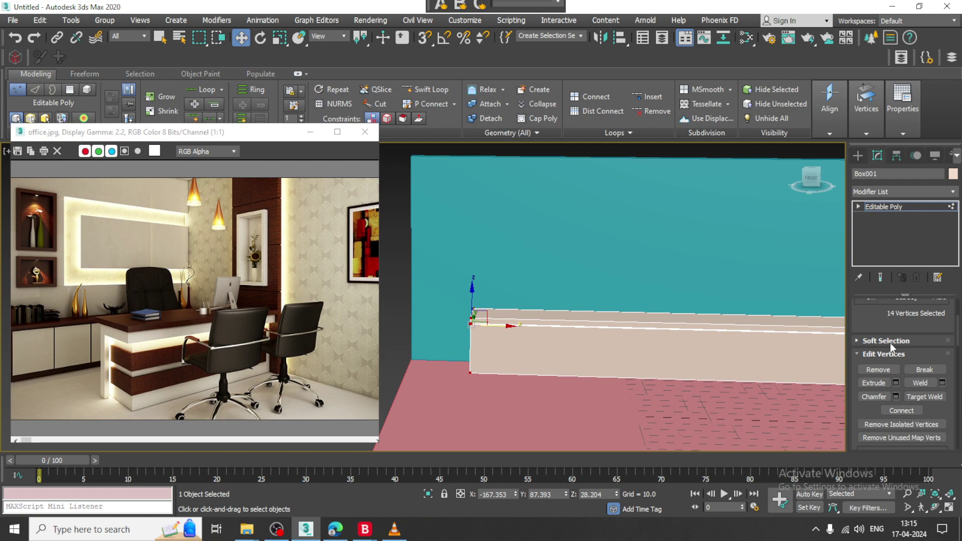
# Step: Connect the cabinet's lengthwise edges with evenly spaced vertical divisions that split its front into six panels
pyautogui.press('2')
pyautogui.moveTo(608, 237); pyautogui.dragTo(649, 438)
pyautogui.keyDown('alt'); pyautogui.moveTo(646, 326); pyautogui.dragTo(656, 300, button='middle'); pyautogui.keyUp('alt')
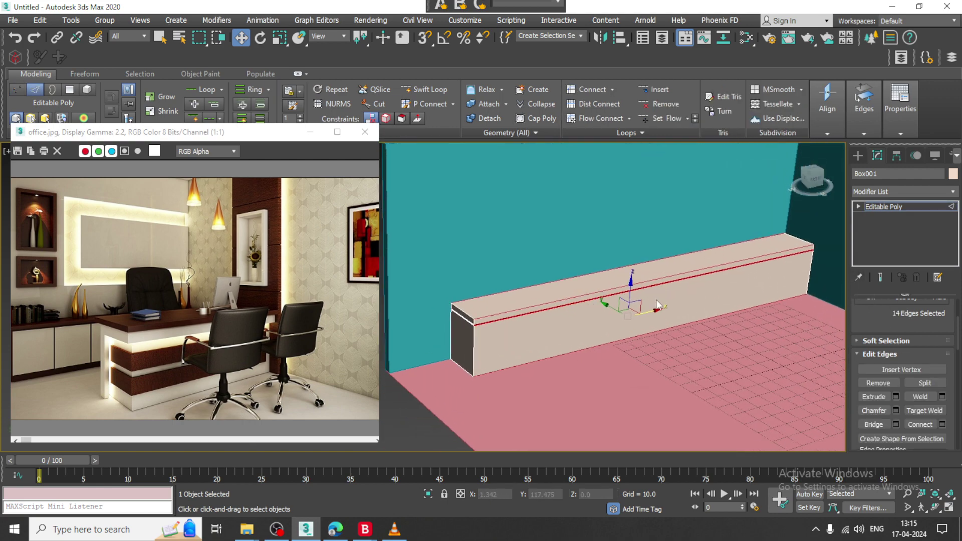
pyautogui.click(943, 424)
pyautogui.moveTo(432, 301); pyautogui.dragTo(432, 284)
pyautogui.click(428, 356)
pyautogui.keyDown('alt'); pyautogui.moveTo(669, 314); pyautogui.dragTo(573, 295, button='middle'); pyautogui.keyUp('alt')
pyautogui.click(586, 288)
# Step: Select the six front panel polygons of the cabinet below the top slab
pyautogui.scroll(3, 573, 295)
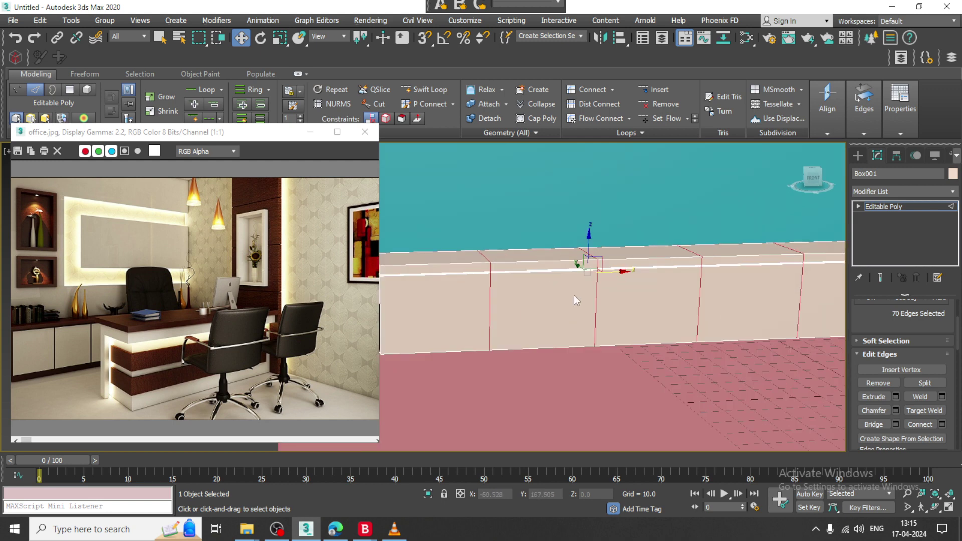
pyautogui.press('4')
pyautogui.click(461, 307)
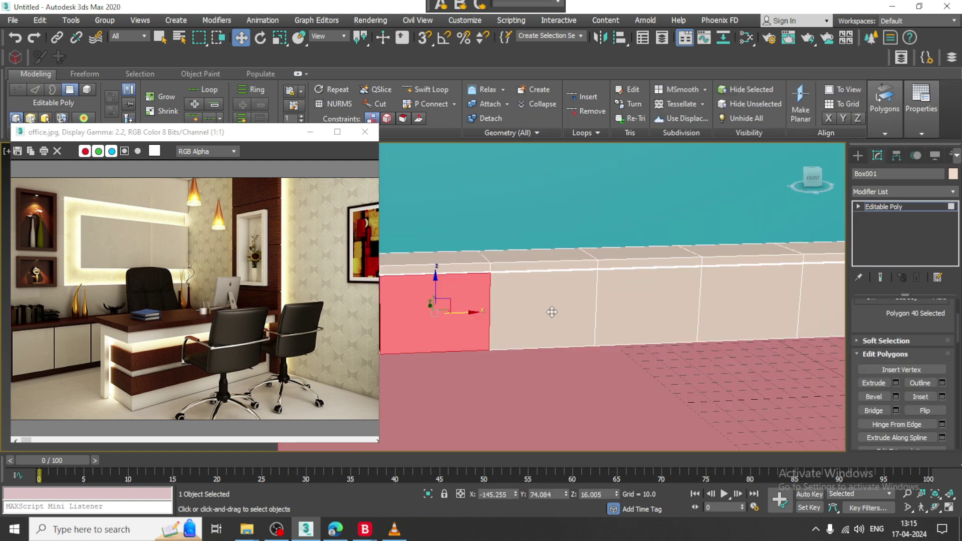
pyautogui.keyDown('ctrl'); pyautogui.click(544, 307); pyautogui.keyUp('ctrl')
pyautogui.keyDown('ctrl'); pyautogui.click(694, 311); pyautogui.keyUp('ctrl')
pyautogui.keyDown('ctrl'); pyautogui.click(759, 307); pyautogui.keyUp('ctrl')
pyautogui.moveTo(764, 307); pyautogui.dragTo(659, 312, button='middle')
pyautogui.keyDown('ctrl'); pyautogui.click(725, 310); pyautogui.keyUp('ctrl')
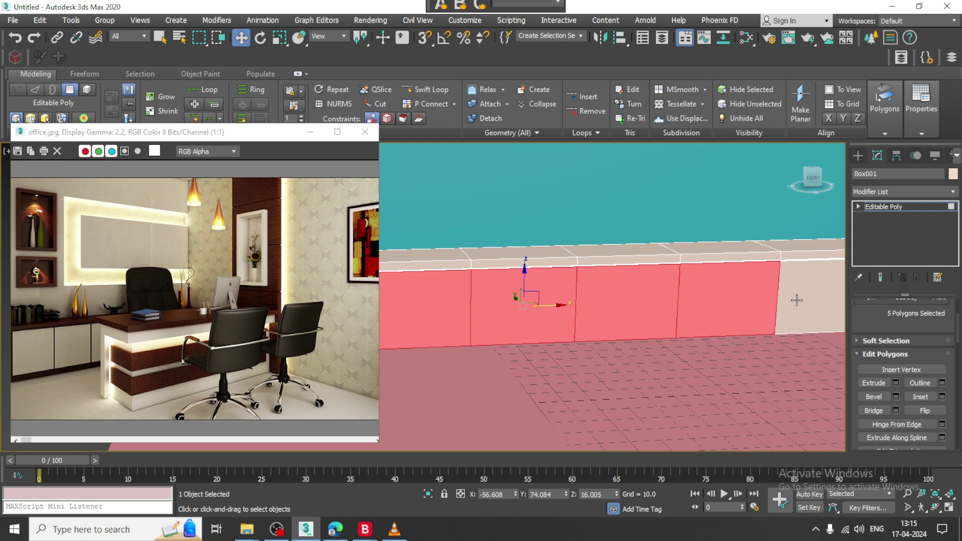
pyautogui.keyDown('ctrl'); pyautogui.click(798, 301); pyautogui.keyUp('ctrl')
pyautogui.moveTo(649, 279); pyautogui.dragTo(673, 277, button='middle')
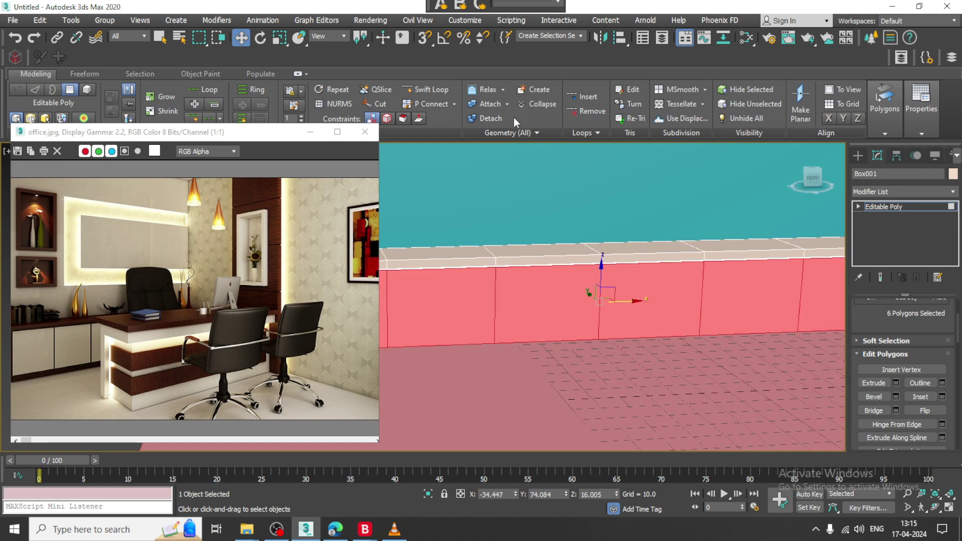
# Step: Add a vertical Swift Loop close beside each of the first three panel divisions from the cabinet's free end
pyautogui.click(427, 89)
pyautogui.scroll(3, 501, 267)
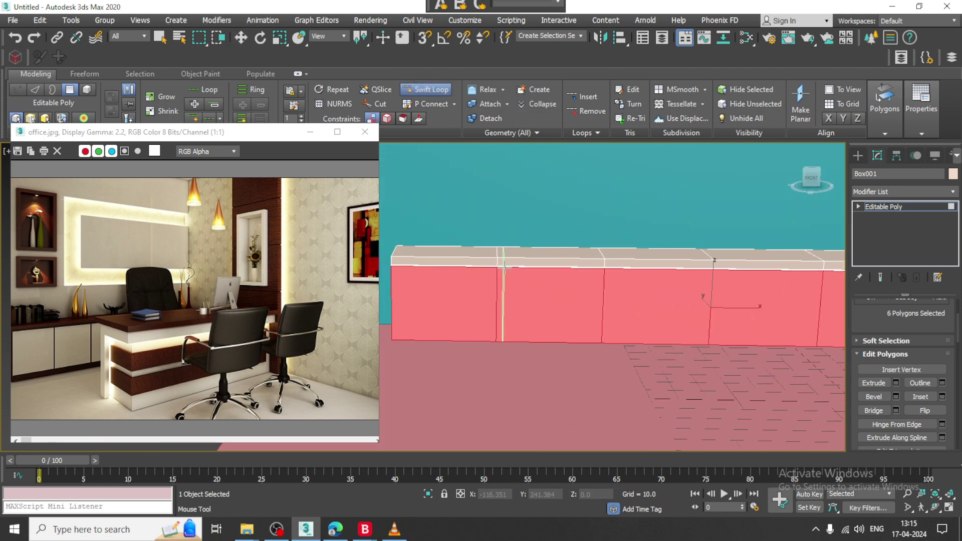
pyautogui.scroll(2, 502, 267)
pyautogui.click(495, 265)
pyautogui.moveTo(727, 286); pyautogui.dragTo(517, 301, button='middle')
pyautogui.click(680, 269)
pyautogui.keyDown('alt'); pyautogui.moveTo(714, 286); pyautogui.dragTo(689, 294, button='middle'); pyautogui.keyUp('alt')
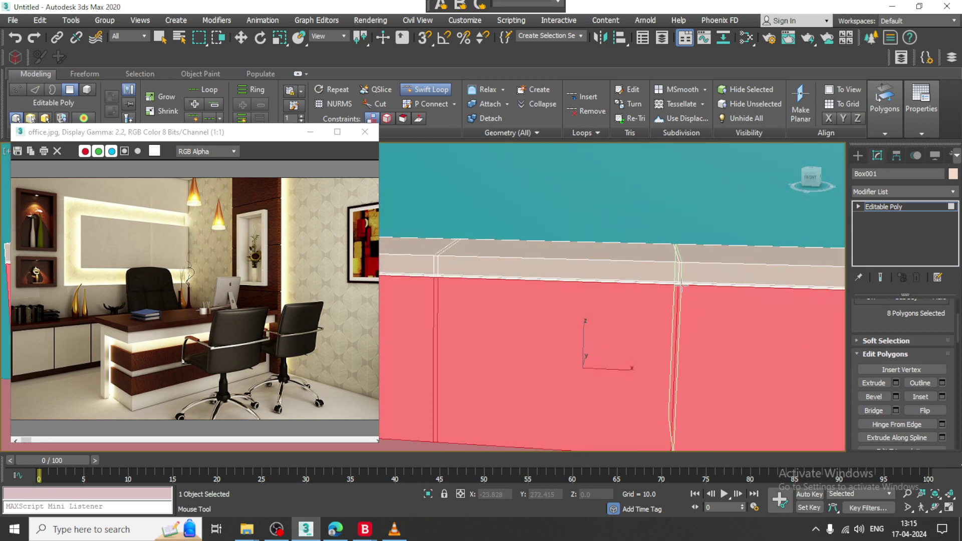
pyautogui.click(683, 286)
# Step: Add a vertical Swift Loop close beside each of the last two panel divisions towards the room corner
pyautogui.moveTo(713, 322); pyautogui.dragTo(386, 261, button='middle')
pyautogui.keyDown('alt'); pyautogui.moveTo(581, 288); pyautogui.dragTo(564, 280, button='middle'); pyautogui.keyUp('alt')
pyautogui.keyDown('alt'); pyautogui.moveTo(613, 223); pyautogui.dragTo(624, 218, button='middle'); pyautogui.keyUp('alt')
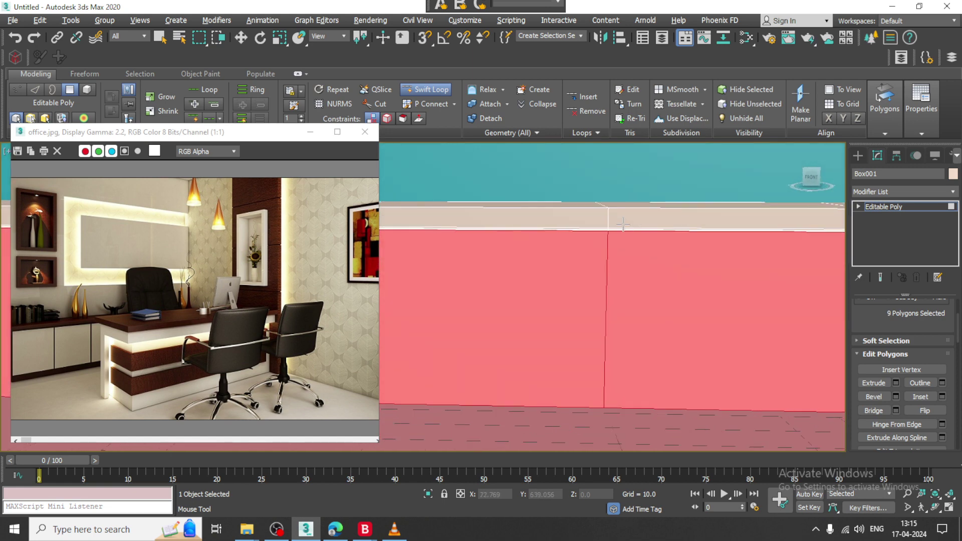
pyautogui.click(612, 233)
pyautogui.moveTo(727, 288); pyautogui.dragTo(511, 279, button='middle')
pyautogui.keyDown('alt'); pyautogui.moveTo(615, 269); pyautogui.dragTo(525, 291, button='middle'); pyautogui.keyUp('alt')
pyautogui.click(605, 234)
pyautogui.scroll(-5, 522, 295)
pyautogui.moveTo(418, 307); pyautogui.dragTo(646, 288, button='middle')
pyautogui.moveTo(644, 285); pyautogui.dragTo(678, 281, button='middle')
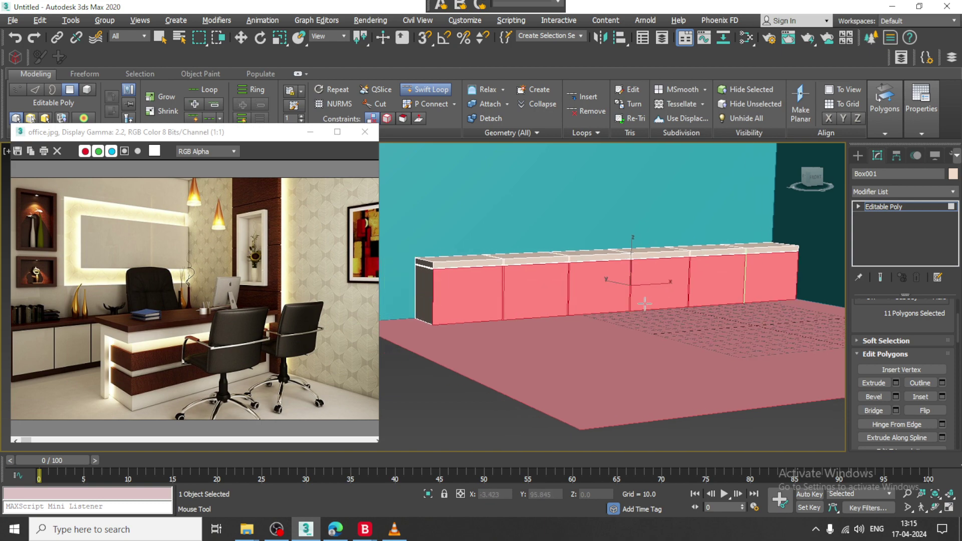
# Step: Add a horizontal Swift Loop just above the base of the cabinet, along its full length
pyautogui.scroll(3, 599, 339)
pyautogui.moveTo(589, 333); pyautogui.dragTo(665, 335, button='middle')
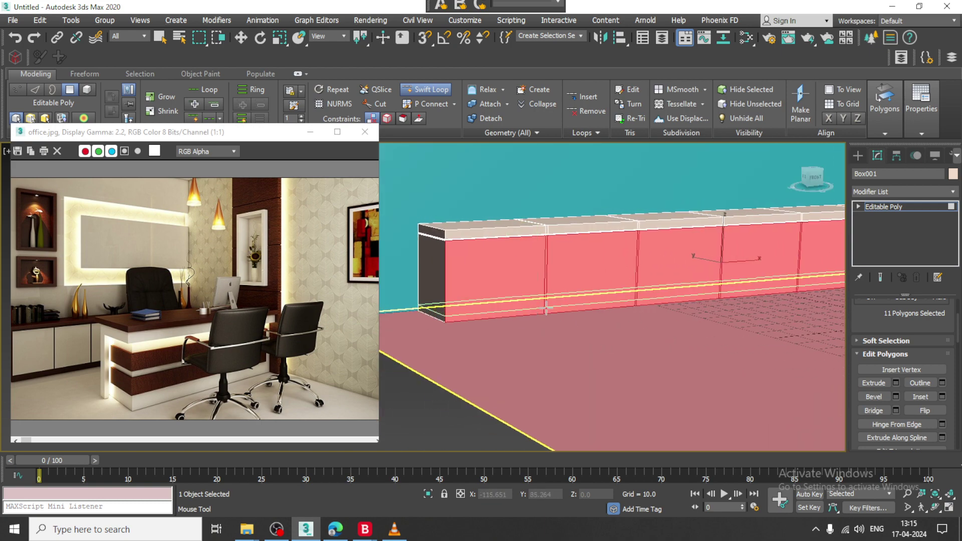
pyautogui.click(544, 307)
pyautogui.press('w')
pyautogui.keyDown('alt'); pyautogui.moveTo(638, 290); pyautogui.dragTo(644, 296, button='middle'); pyautogui.keyUp('alt')
pyautogui.moveTo(644, 295); pyautogui.dragTo(600, 295, button='middle')
pyautogui.click(553, 186)
pyautogui.press('4')
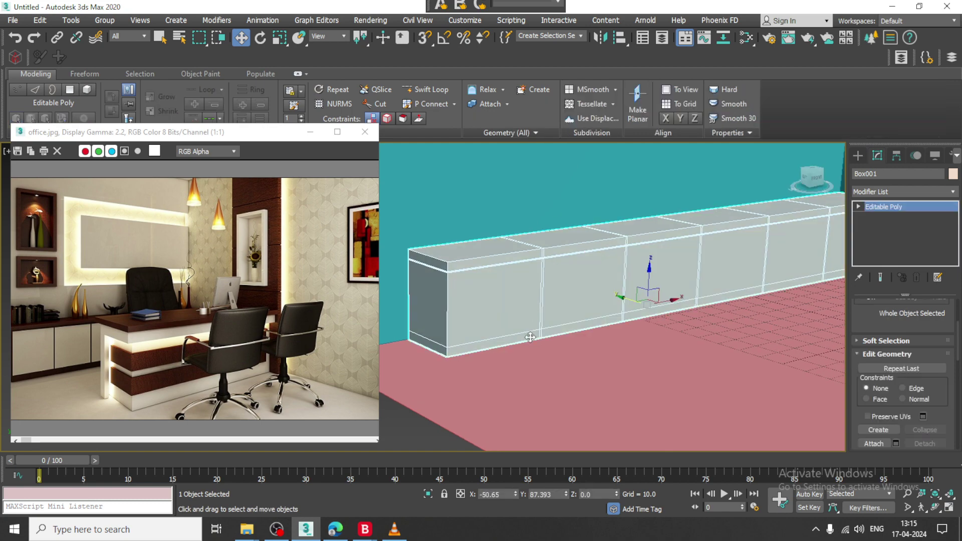
# Step: Select the six large door panel polygons on the cabinet front, between the top slab and the base strip
pyautogui.press('4')
pyautogui.click(501, 296)
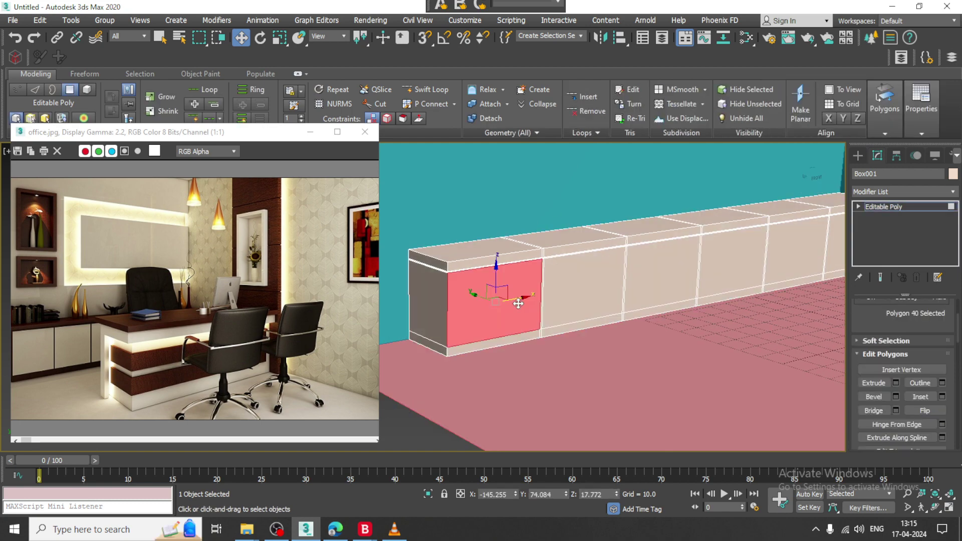
pyautogui.keyDown('ctrl'); pyautogui.click(584, 289); pyautogui.keyUp('ctrl')
pyautogui.keyDown('ctrl'); pyautogui.click(657, 279); pyautogui.keyUp('ctrl')
pyautogui.keyDown('ctrl'); pyautogui.click(743, 266); pyautogui.keyUp('ctrl')
pyautogui.keyDown('alt'); pyautogui.moveTo(743, 265); pyautogui.dragTo(659, 298, button='middle'); pyautogui.keyUp('alt')
pyautogui.keyDown('ctrl'); pyautogui.click(664, 284); pyautogui.keyUp('ctrl')
pyautogui.keyDown('ctrl'); pyautogui.click(710, 270); pyautogui.keyUp('ctrl')
pyautogui.moveTo(441, 321); pyautogui.dragTo(636, 316, button='middle')
# Step: Extrude the six selected door panel polygons outward with a height of 0.553
pyautogui.scroll(5, 614, 321)
pyautogui.click(897, 382)
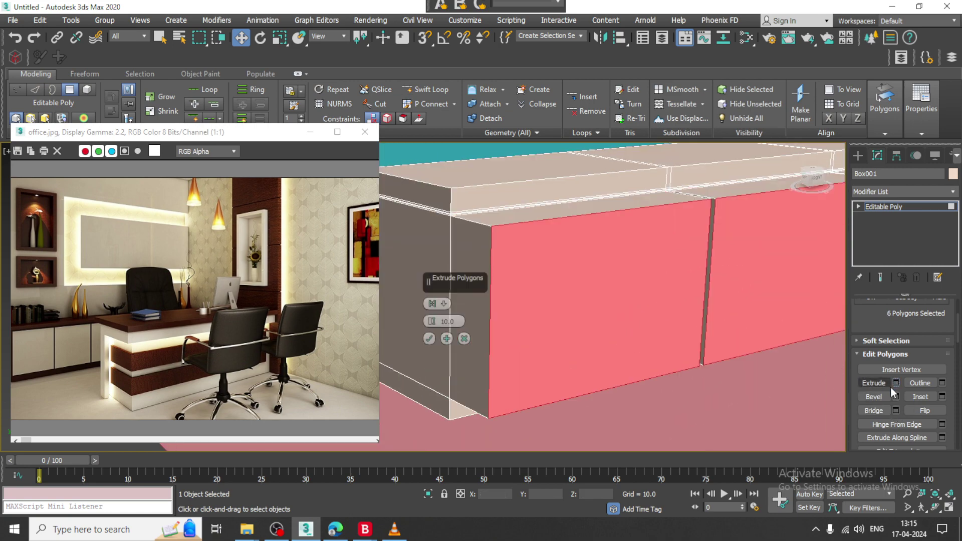
pyautogui.moveTo(434, 325); pyautogui.dragTo(450, 371)
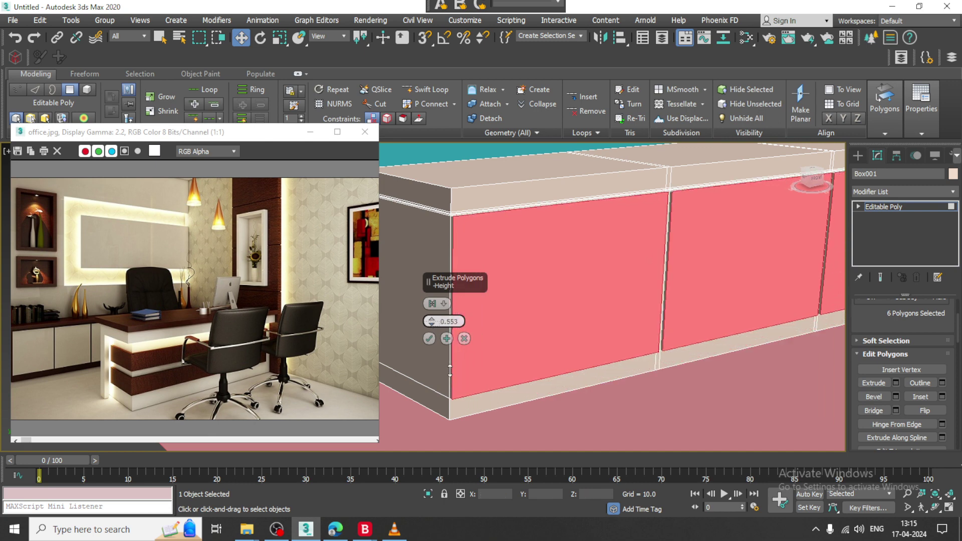
pyautogui.click(430, 339)
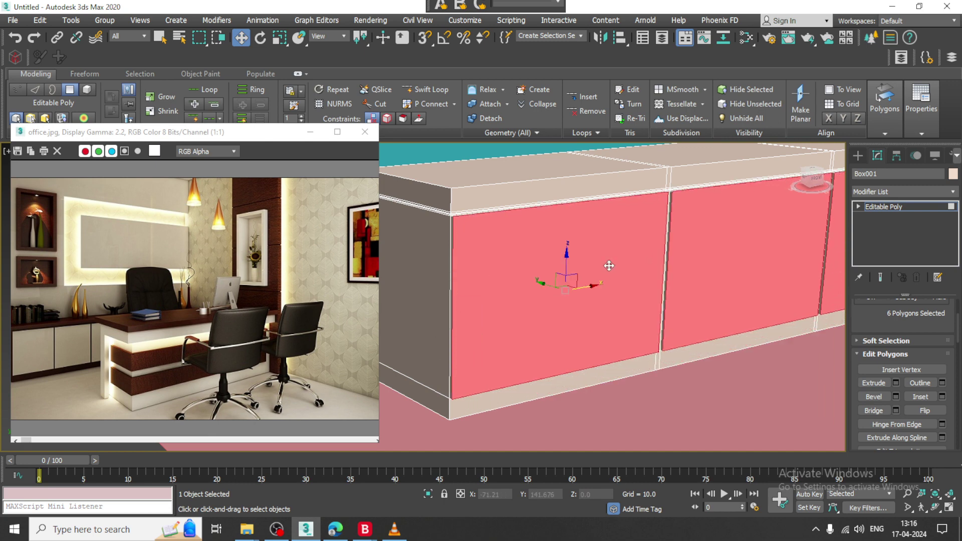
pyautogui.scroll(-4, 610, 266)
pyautogui.moveTo(694, 316); pyautogui.dragTo(788, 276, button='middle')
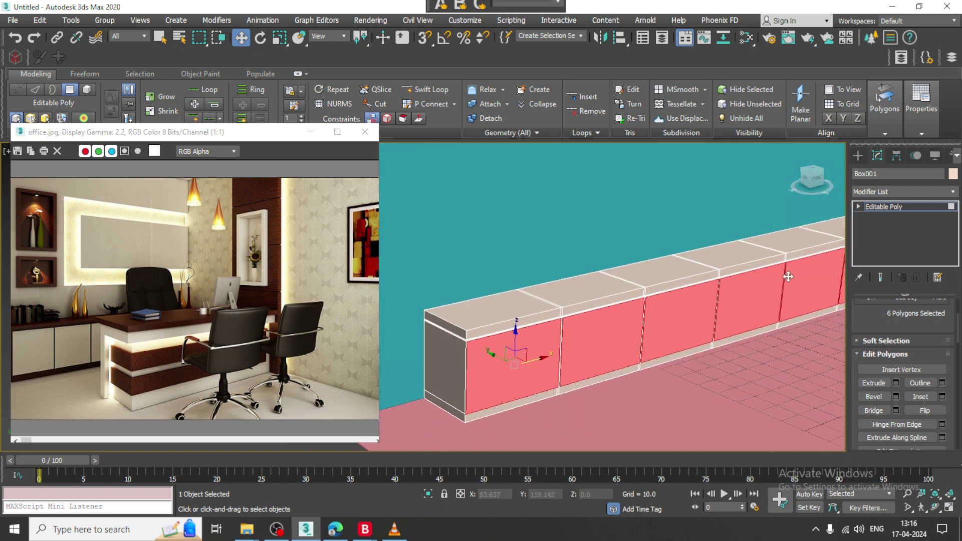
# Step: Lengthen the side wall by moving its free-end vertices away from the corner to about Y -194
pyautogui.click(913, 207)
pyautogui.scroll(-3, 656, 293)
pyautogui.moveTo(662, 288)
pyautogui.keyDown('alt'); pyautogui.mouseDown(button='middle')
pyautogui.moveTo(690, 258)
pyautogui.moveTo(672, 268)
pyautogui.moveTo(680, 273)
pyautogui.moveTo(666, 261)
pyautogui.moveTo(756, 278)
pyautogui.moveTo(664, 294)
pyautogui.mouseUp(button='middle'); pyautogui.keyUp('alt')
pyautogui.click(674, 287)
pyautogui.scroll(-3, 663, 294)
pyautogui.press('1')
pyautogui.moveTo(646, 182); pyautogui.dragTo(732, 380)
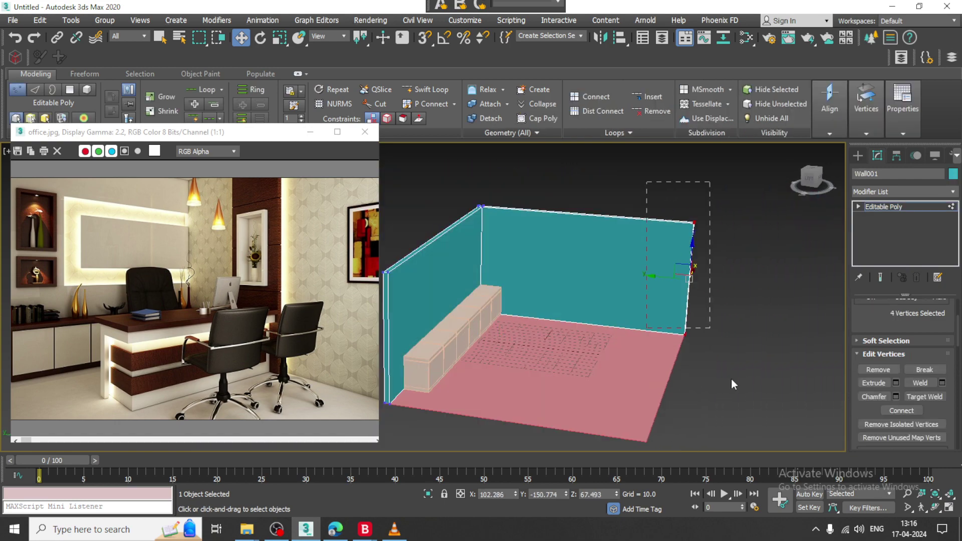
pyautogui.moveTo(659, 277); pyautogui.dragTo(788, 275)
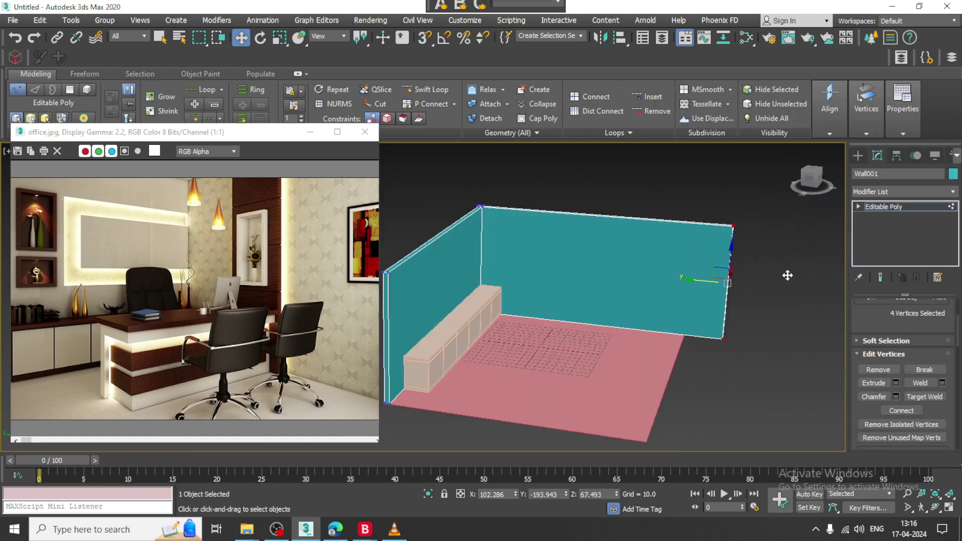
pyautogui.click(901, 207)
# Step: Extend the floor plane to the lengthened wall by moving its open-side vertices to about Y -194
pyautogui.click(616, 387)
pyautogui.keyDown('alt'); pyautogui.moveTo(610, 386); pyautogui.dragTo(629, 387, button='middle'); pyautogui.keyUp('alt')
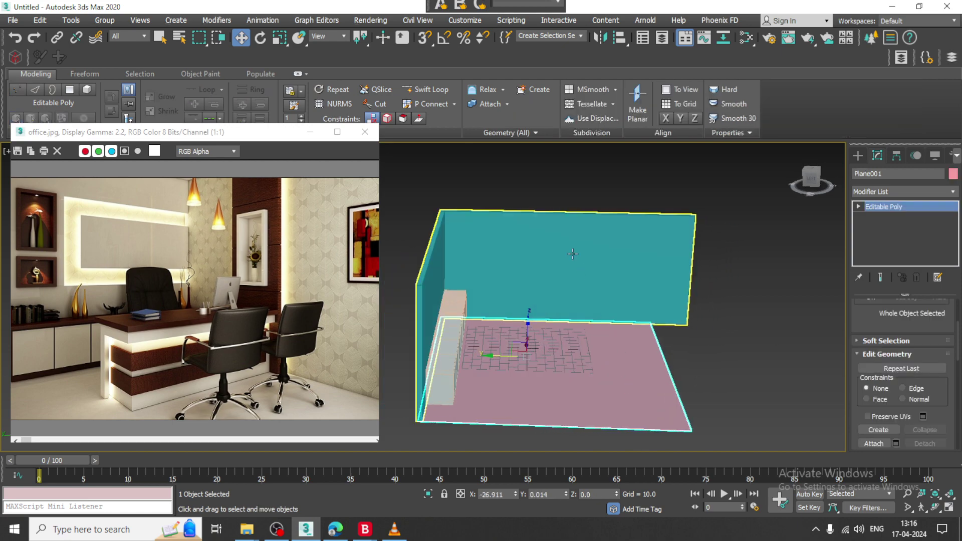
pyautogui.press('1')
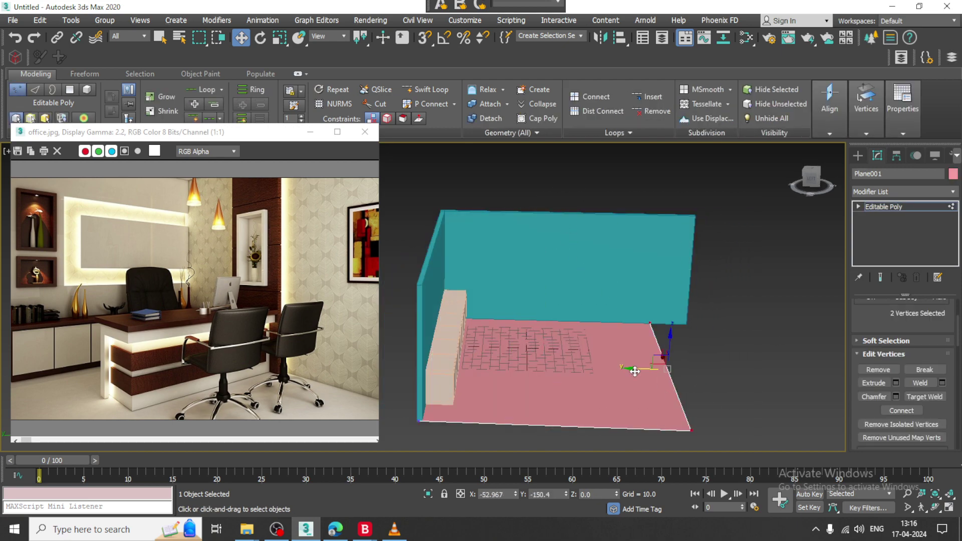
pyautogui.moveTo(635, 372); pyautogui.dragTo(672, 370)
pyautogui.scroll(10, 602, 317)
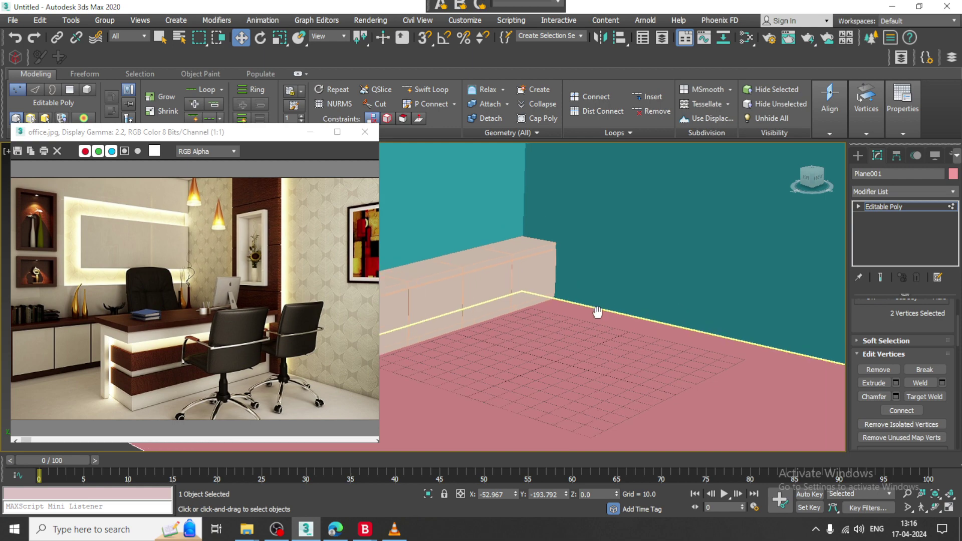
pyautogui.keyDown('alt'); pyautogui.moveTo(560, 342); pyautogui.dragTo(597, 329, button='middle'); pyautogui.keyUp('alt')
pyautogui.moveTo(558, 287); pyautogui.dragTo(602, 282, button='middle')
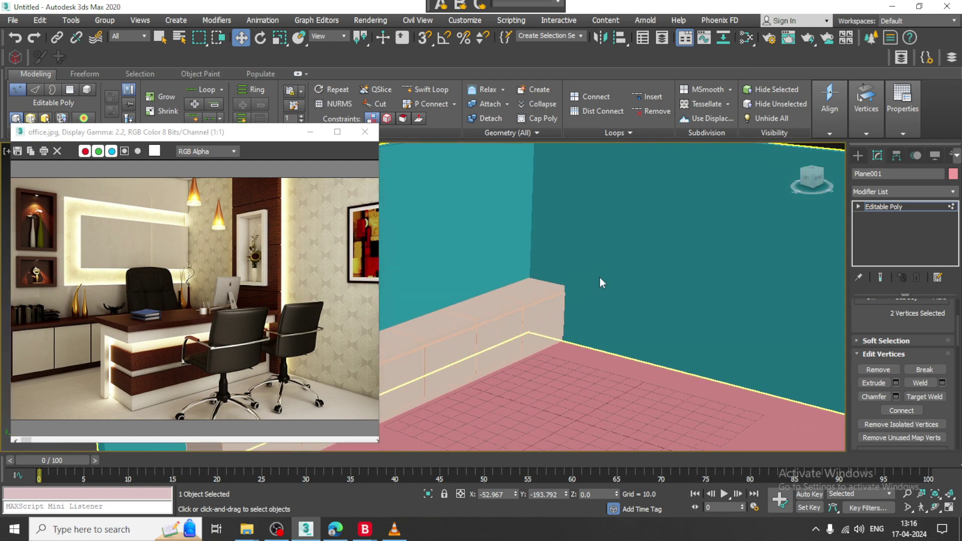
pyautogui.scroll(-4, 671, 297)
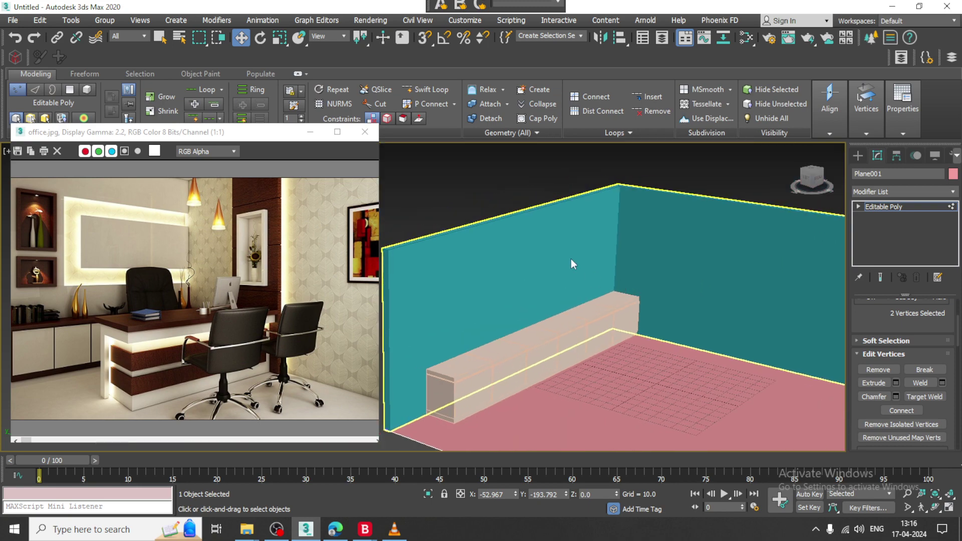
pyautogui.click(883, 208)
# Step: Raise the walls by moving all their top vertices up to a height of about Z 173
pyautogui.click(569, 254)
pyautogui.scroll(-5, 572, 256)
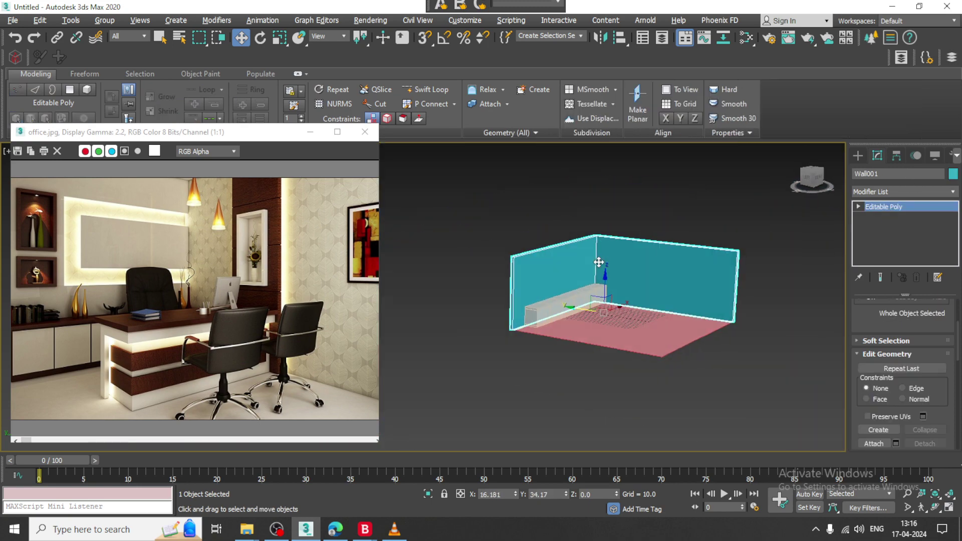
pyautogui.press('1')
pyautogui.moveTo(453, 198); pyautogui.dragTo(532, 222)
pyautogui.moveTo(802, 271); pyautogui.dragTo(807, 271)
pyautogui.moveTo(607, 215); pyautogui.dragTo(606, 193)
pyautogui.scroll(10, 585, 278)
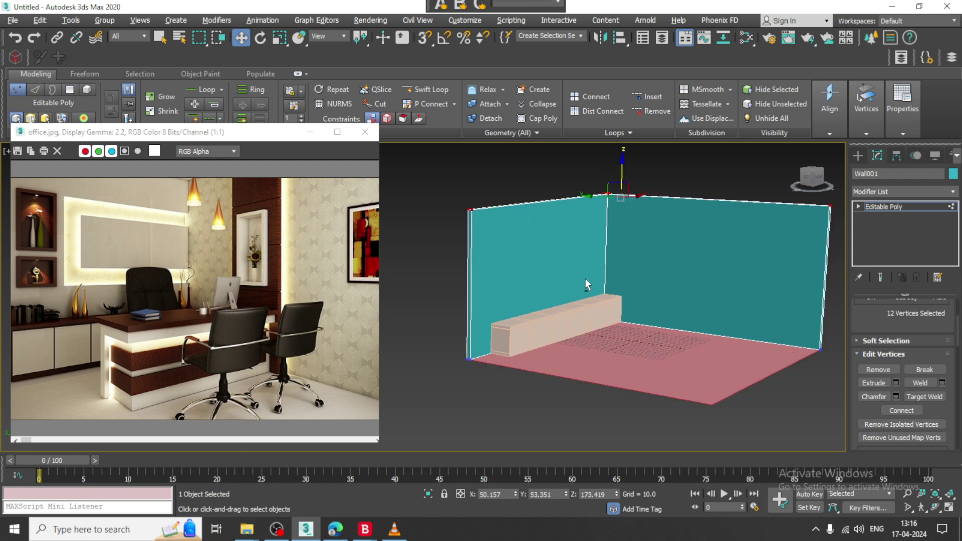
pyautogui.moveTo(560, 297); pyautogui.dragTo(636, 299, button='middle')
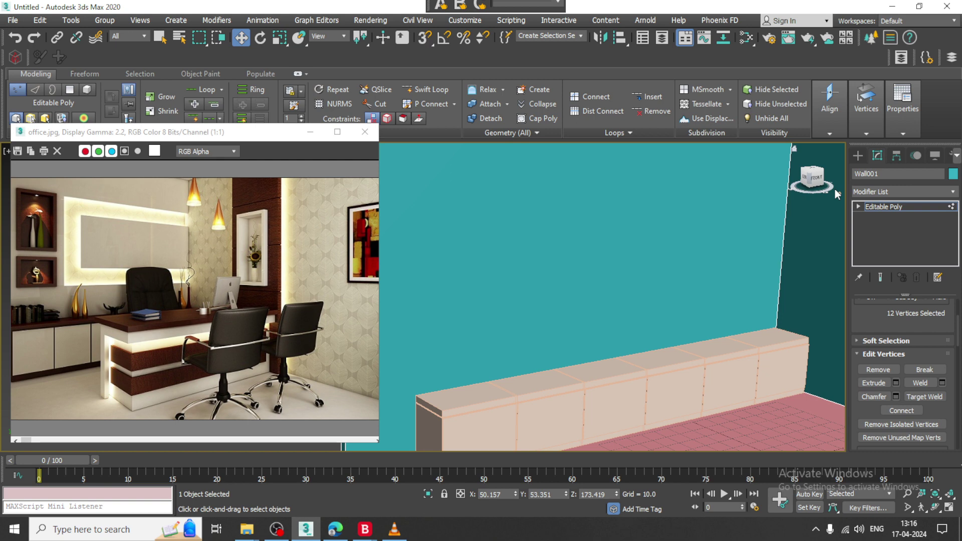
pyautogui.scroll(-5, 696, 293)
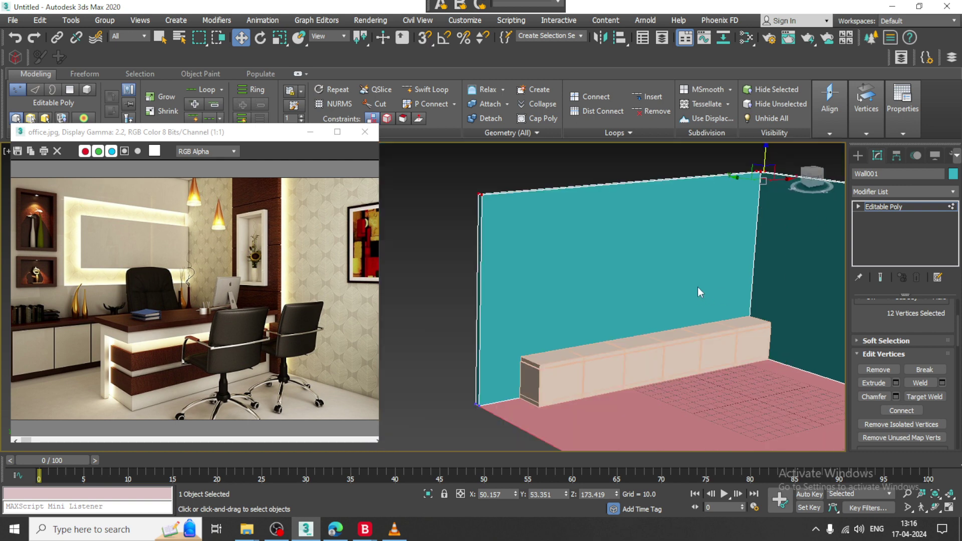
pyautogui.moveTo(705, 277); pyautogui.dragTo(714, 309, button='middle')
# Step: Select the outer face polygons of the wall behind the cabinet and move them outward to thicken it
pyautogui.press('3')
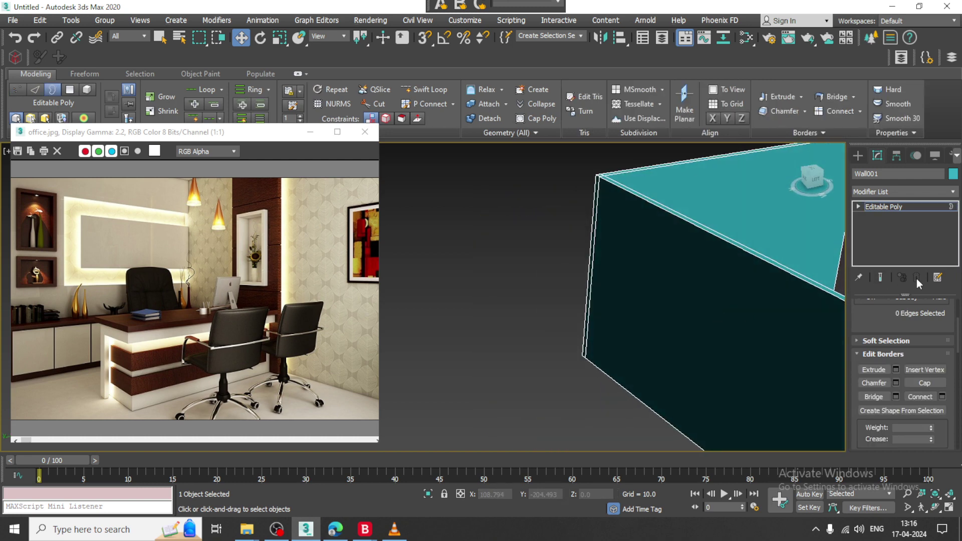
pyautogui.press('3')
pyautogui.press('4')
pyautogui.press('4')
pyautogui.press('4')
pyautogui.keyDown('alt'); pyautogui.moveTo(701, 314); pyautogui.dragTo(652, 306, button='middle'); pyautogui.keyUp('alt')
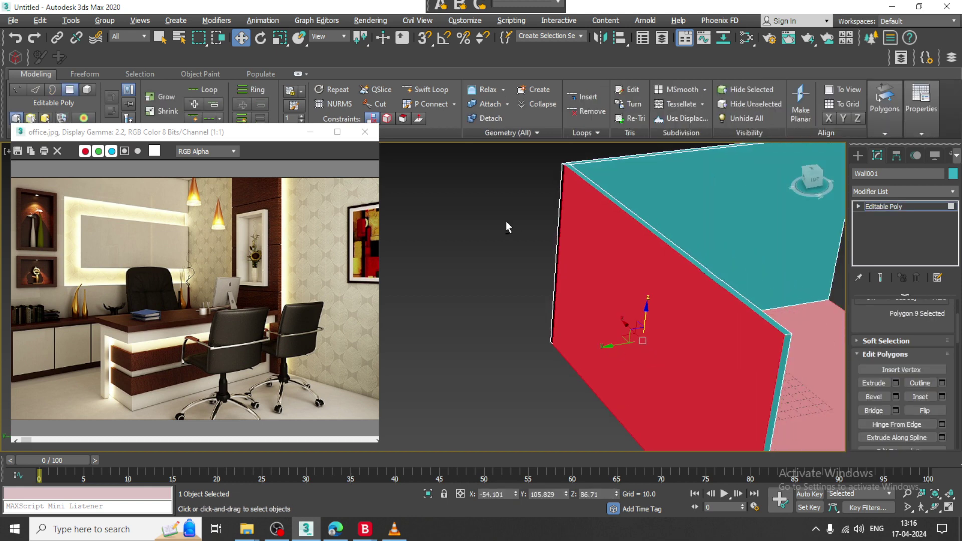
pyautogui.keyDown('alt'); pyautogui.moveTo(506, 222); pyautogui.dragTo(439, 226, button='middle'); pyautogui.keyUp('alt')
pyautogui.keyDown('ctrl'); pyautogui.click(461, 209); pyautogui.keyUp('ctrl')
pyautogui.keyDown('alt'); pyautogui.moveTo(612, 300); pyautogui.dragTo(554, 302, button='middle'); pyautogui.keyUp('alt')
pyautogui.moveTo(452, 242); pyautogui.dragTo(439, 243)
pyautogui.keyDown('alt'); pyautogui.moveTo(439, 243); pyautogui.dragTo(676, 313, button='middle'); pyautogui.keyUp('alt')
# Step: Add two vertical Swift Loops to the cabinet wall, marking the sides of a niche near its free end
pyautogui.click(430, 93)
pyautogui.moveTo(566, 301); pyautogui.dragTo(737, 324, button='middle')
pyautogui.keyDown('alt'); pyautogui.moveTo(737, 325); pyautogui.dragTo(638, 316, button='middle'); pyautogui.keyUp('alt')
pyautogui.keyDown('alt'); pyautogui.moveTo(580, 283); pyautogui.dragTo(587, 260, button='middle'); pyautogui.keyUp('alt')
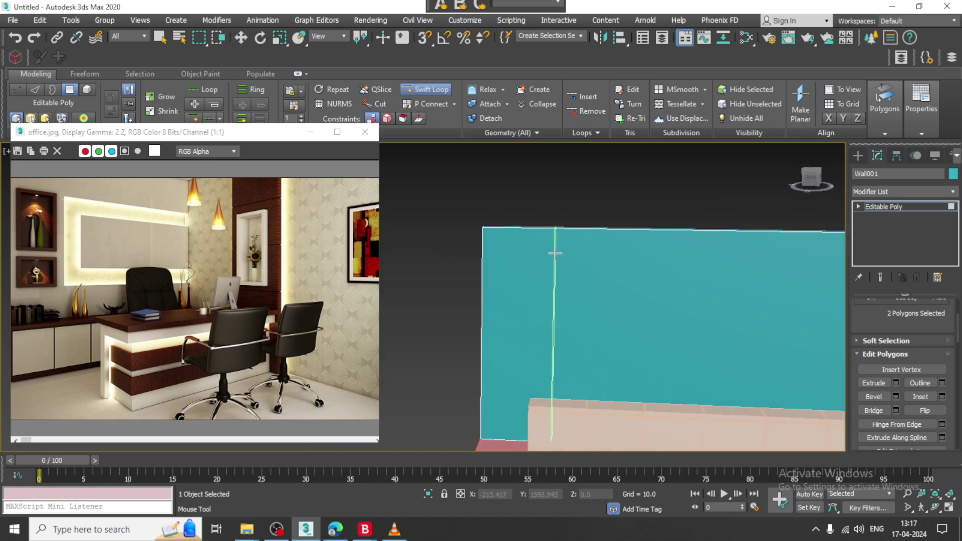
pyautogui.click(582, 248)
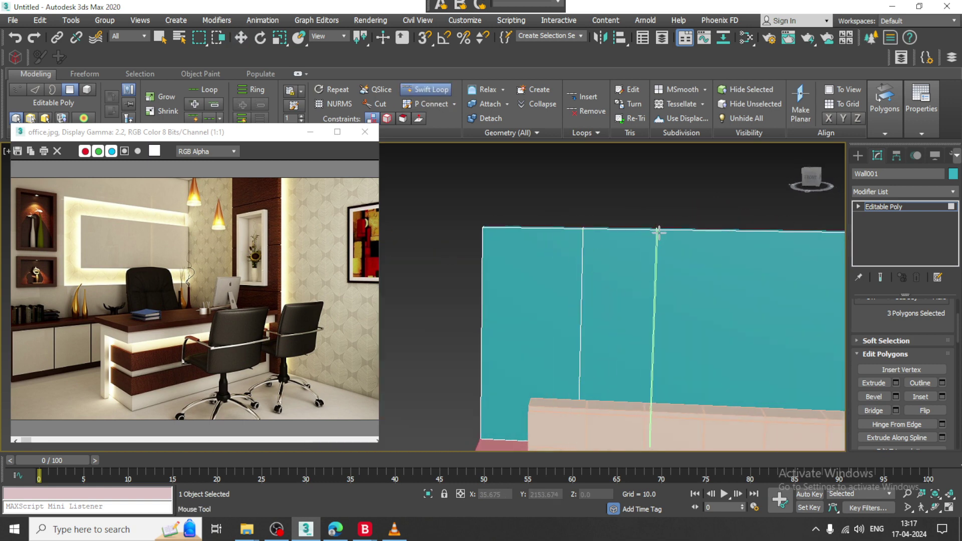
pyautogui.click(657, 232)
pyautogui.moveTo(683, 307); pyautogui.dragTo(592, 289, button='middle')
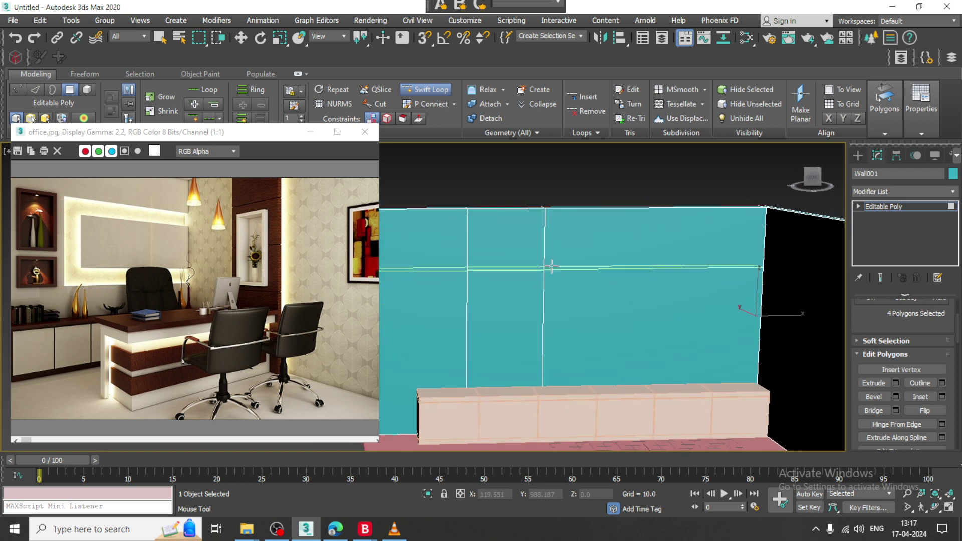
# Step: Add two horizontal Swift Loops across the cabinet wall, one near the top and one around mid-height, to bound the niche
pyautogui.click(550, 226)
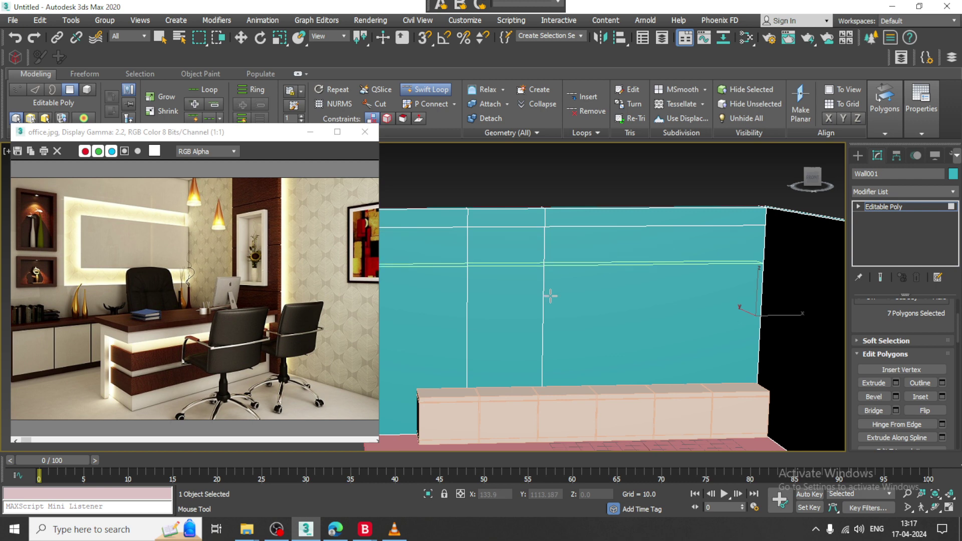
pyautogui.click(557, 310)
pyautogui.keyDown('alt'); pyautogui.moveTo(556, 311); pyautogui.dragTo(629, 300, button='middle'); pyautogui.keyUp('alt')
pyautogui.rightClick(601, 314)
pyautogui.keyDown('alt'); pyautogui.moveTo(629, 301); pyautogui.dragTo(578, 292, button='middle'); pyautogui.keyUp('alt')
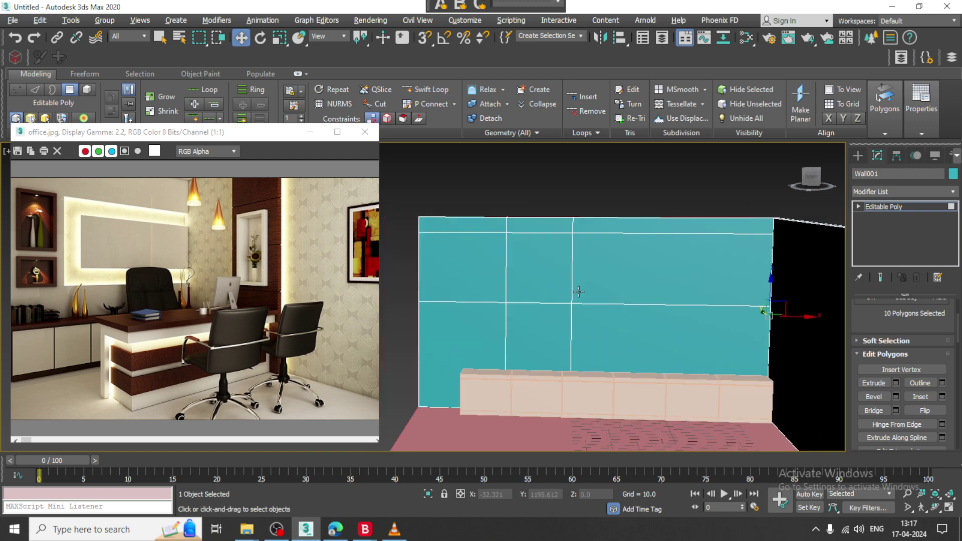
# Step: Select the vertices of both vertical wall loops and move them slightly along X towards the wall's free end
pyautogui.press('1')
pyautogui.moveTo(480, 170); pyautogui.dragTo(569, 386)
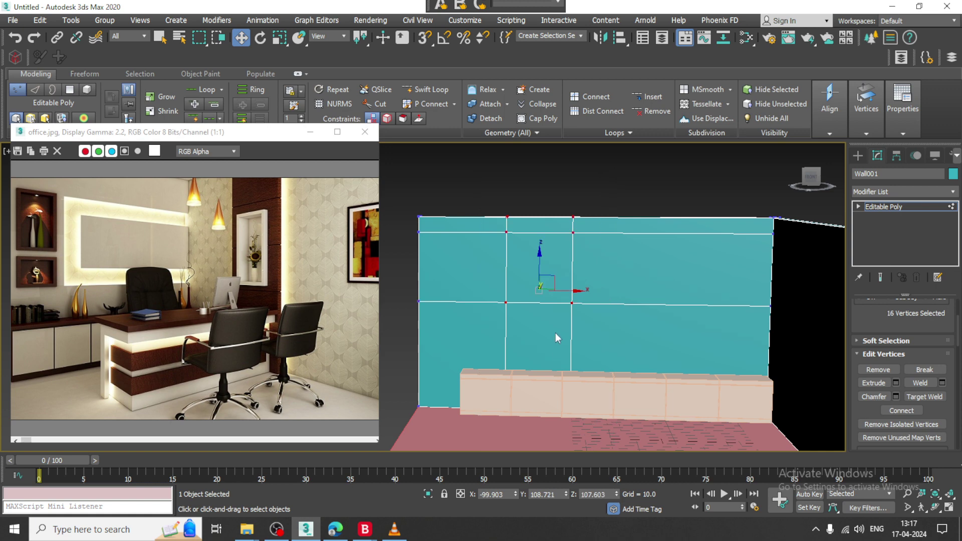
pyautogui.press('F3')
pyautogui.moveTo(567, 295); pyautogui.dragTo(556, 288)
pyautogui.keyDown('alt'); pyautogui.moveTo(556, 288); pyautogui.dragTo(540, 285, button='middle'); pyautogui.keyUp('alt')
# Step: Select the wall polygon enclosed by the four loops and inset it by 1.945
pyautogui.scroll(3, 548, 285)
pyautogui.press('4')
pyautogui.click(524, 266)
pyautogui.moveTo(540, 284); pyautogui.dragTo(596, 330, button='middle')
pyautogui.scroll(3, 568, 312)
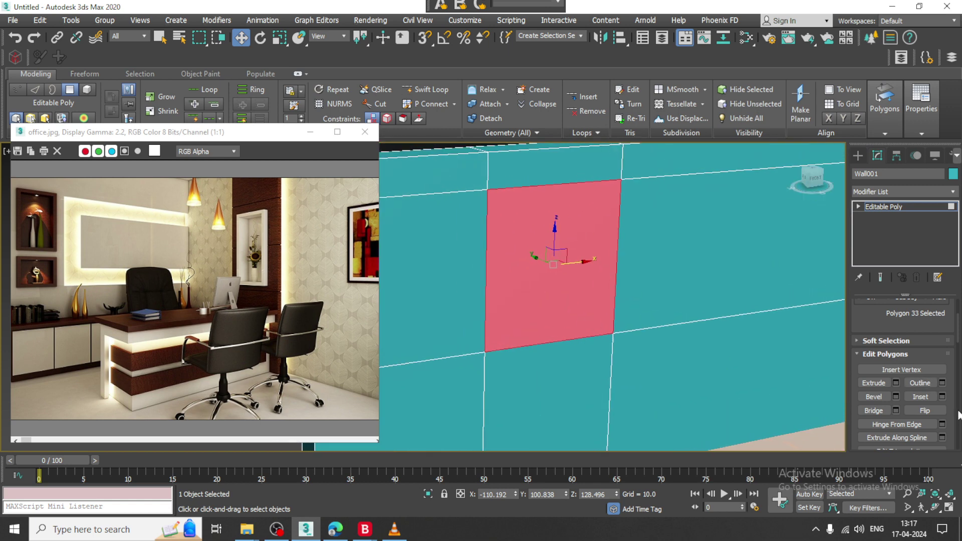
pyautogui.click(942, 396)
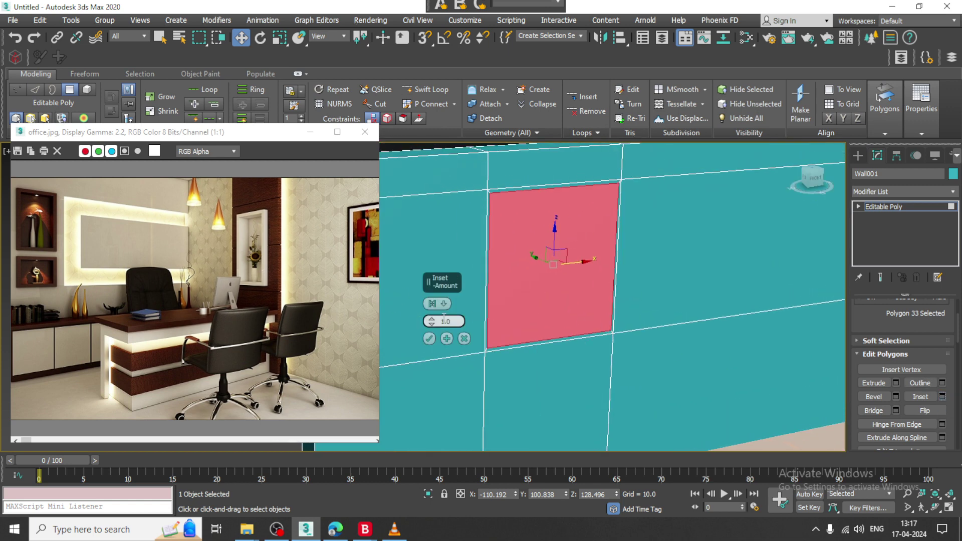
pyautogui.moveTo(430, 321); pyautogui.dragTo(429, 315)
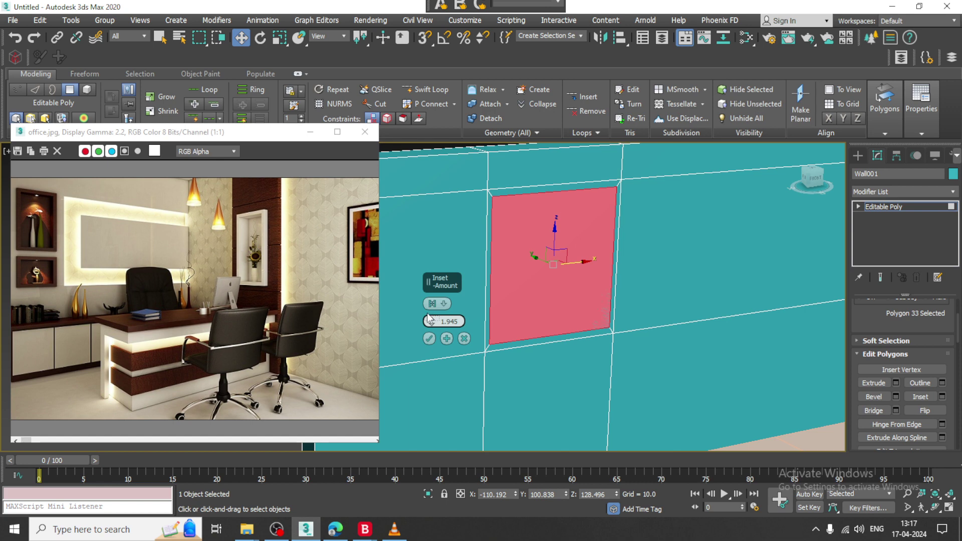
pyautogui.click(429, 338)
pyautogui.moveTo(545, 248); pyautogui.dragTo(580, 269, button='middle')
# Step: Extrude the inset polygon back into the wall to form a recessed niche
pyautogui.click(896, 383)
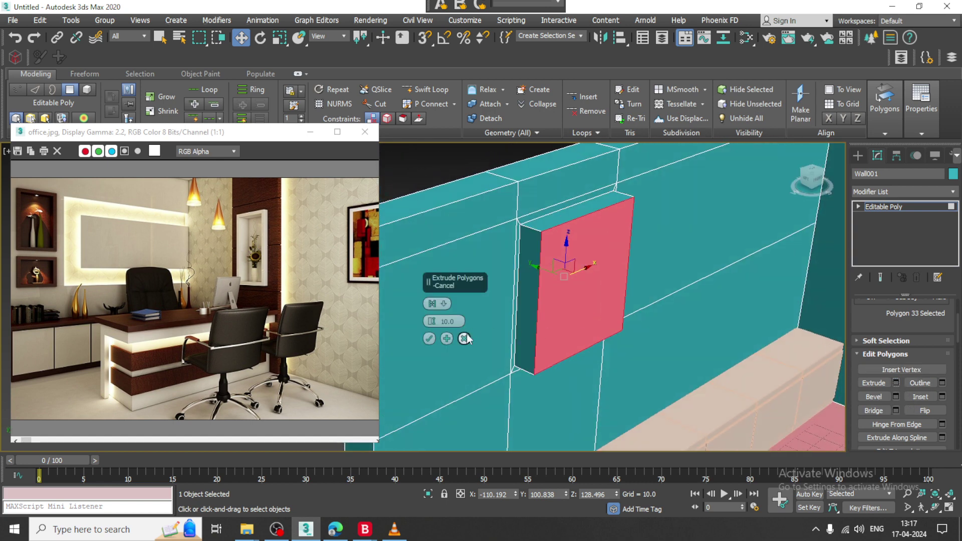
pyautogui.moveTo(431, 322); pyautogui.dragTo(472, 443)
pyautogui.press('F3')
pyautogui.keyDown('alt'); pyautogui.moveTo(491, 326); pyautogui.dragTo(539, 320, button='middle'); pyautogui.keyUp('alt')
pyautogui.moveTo(431, 324); pyautogui.dragTo(432, 323)
pyautogui.click(430, 339)
pyautogui.moveTo(737, 326)
pyautogui.keyDown('alt'); pyautogui.mouseDown(button='middle')
pyautogui.moveTo(676, 322)
pyautogui.moveTo(649, 297)
pyautogui.moveTo(634, 219)
pyautogui.mouseUp(button='middle'); pyautogui.keyUp('alt')
pyautogui.press('F3')
pyautogui.scroll(-5, 634, 238)
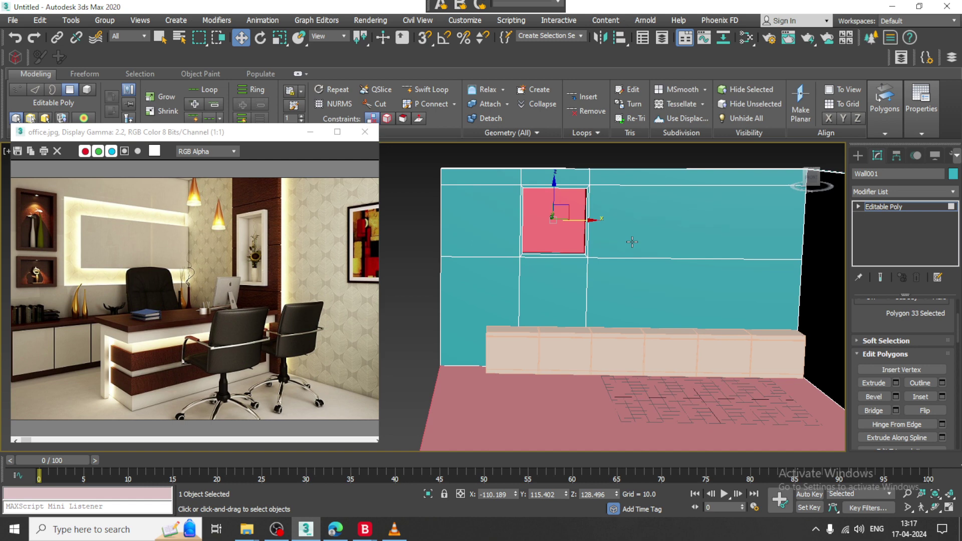
# Step: Narrow the niche by moving the vertices along its free-end side inward to about X -130
pyautogui.moveTo(558, 323); pyautogui.dragTo(567, 440)
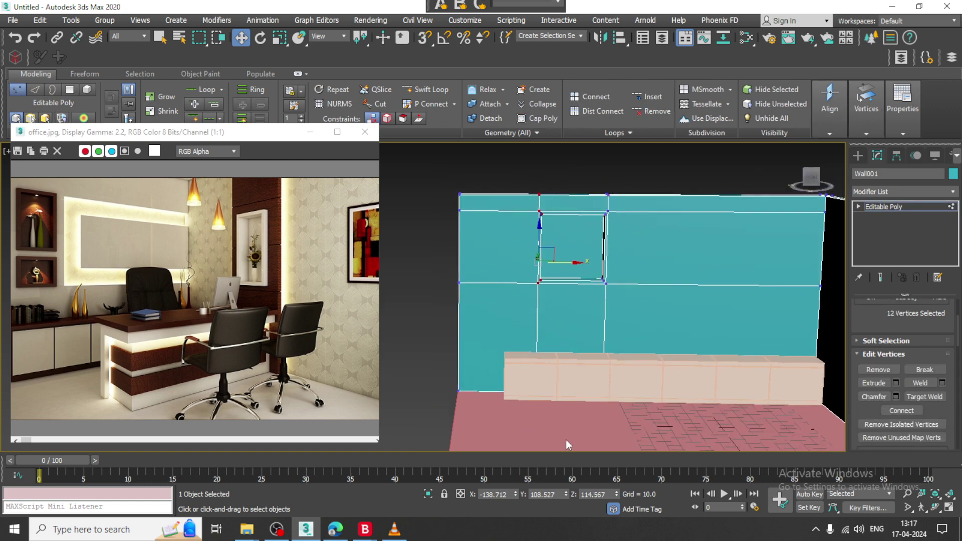
pyautogui.moveTo(560, 263); pyautogui.dragTo(572, 263)
pyautogui.keyDown('alt'); pyautogui.moveTo(650, 268); pyautogui.dragTo(649, 260, button='middle'); pyautogui.keyUp('alt')
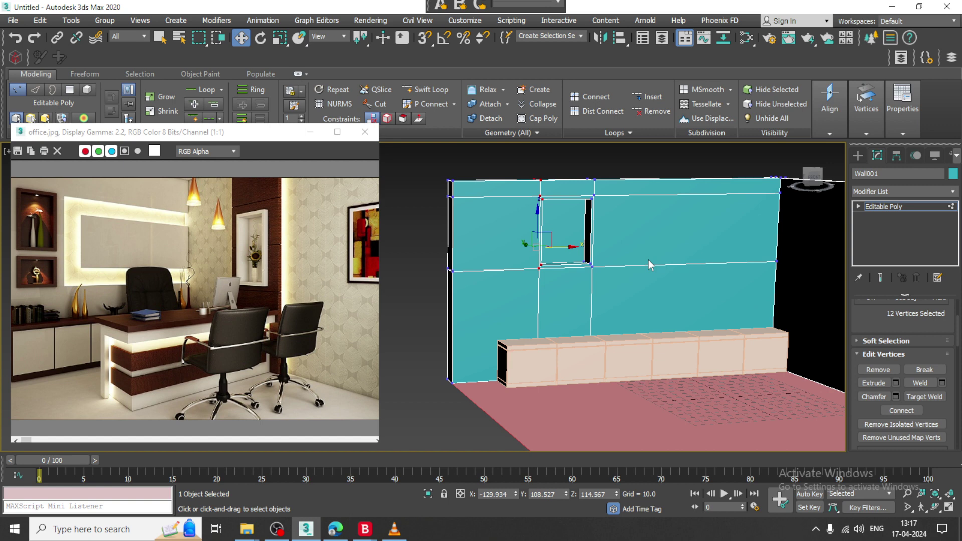
# Step: Add a horizontal Swift Loop across the cabinet wall, a short distance below the niche
pyautogui.click(432, 91)
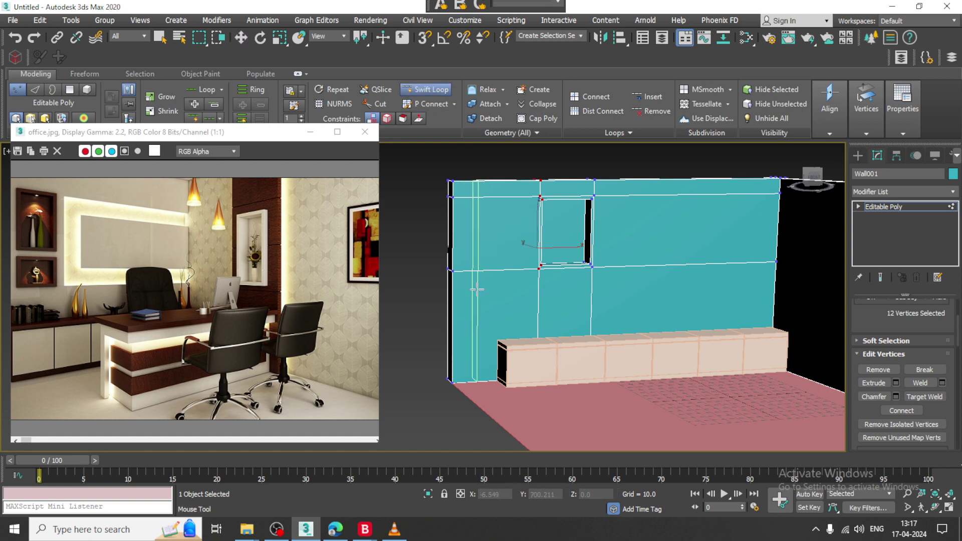
pyautogui.click(570, 299)
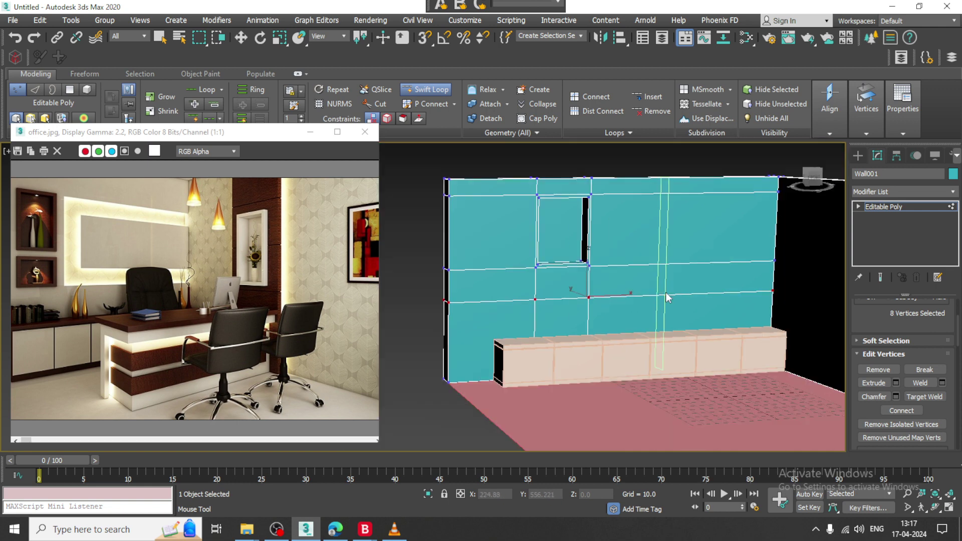
# Step: Undo the niche, its inset and the horizontal loops, going back to the wall with only the two vertical loops
pyautogui.press('w')
pyautogui.scroll(-8, 642, 288)
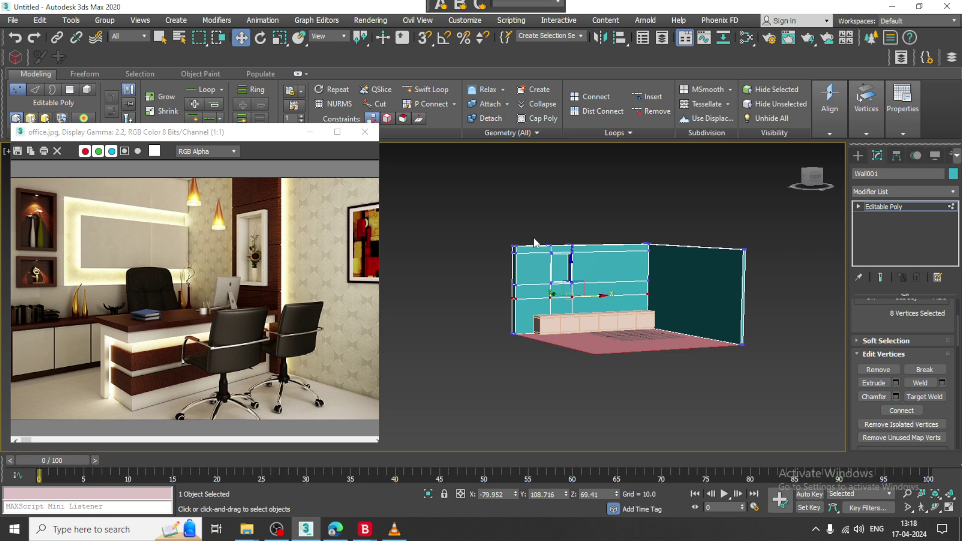
pyautogui.scroll(5, 633, 305)
pyautogui.moveTo(608, 276); pyautogui.dragTo(633, 306, button='middle')
pyautogui.hotkey('ctrl', 'z')
pyautogui.hotkey('ctrl', 'z')
pyautogui.hotkey('ctrl', 'z')
pyautogui.hotkey('ctrl', 'z')
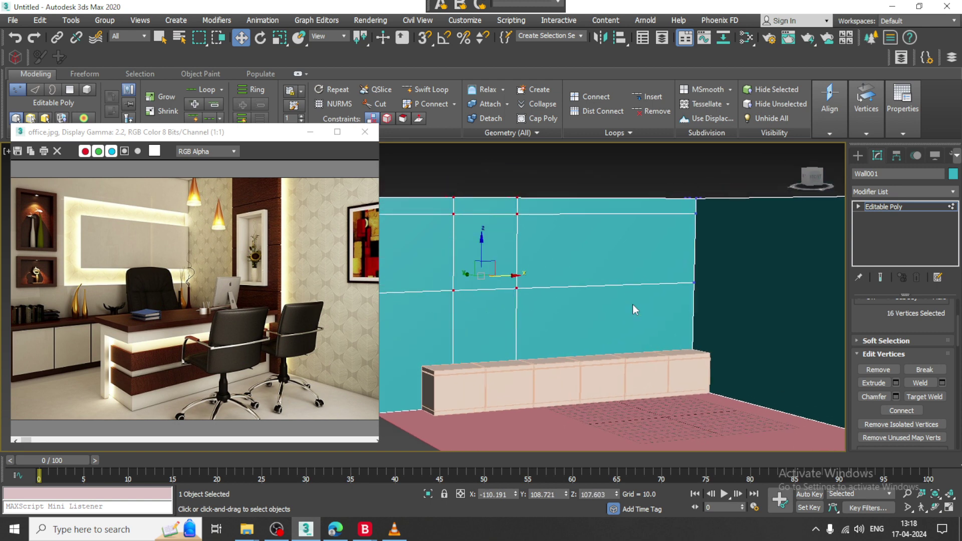
pyautogui.hotkey('ctrl', 'z')
pyautogui.hotkey('ctrl', 'z')
pyautogui.hotkey('ctrl', 'z')
pyautogui.hotkey('ctrl', 'z')
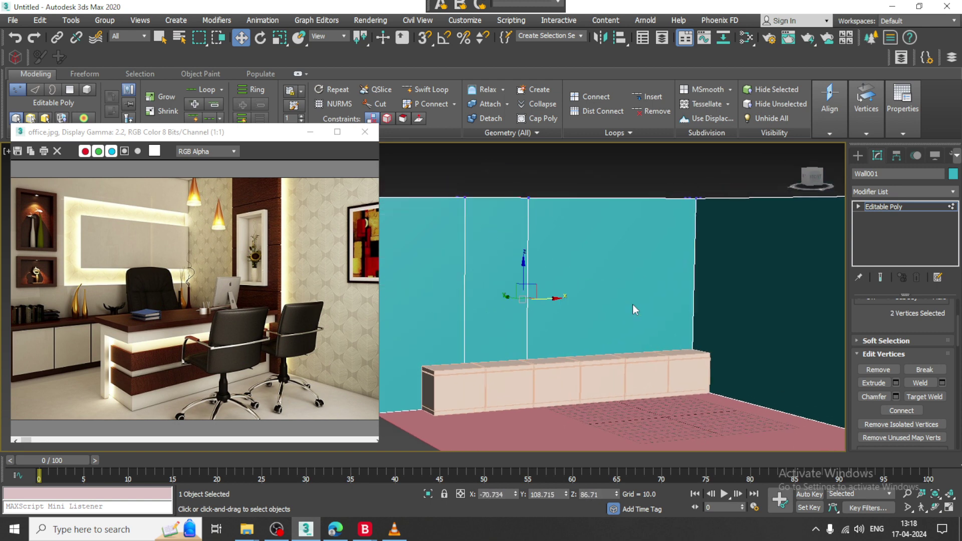
pyautogui.scroll(-3, 633, 305)
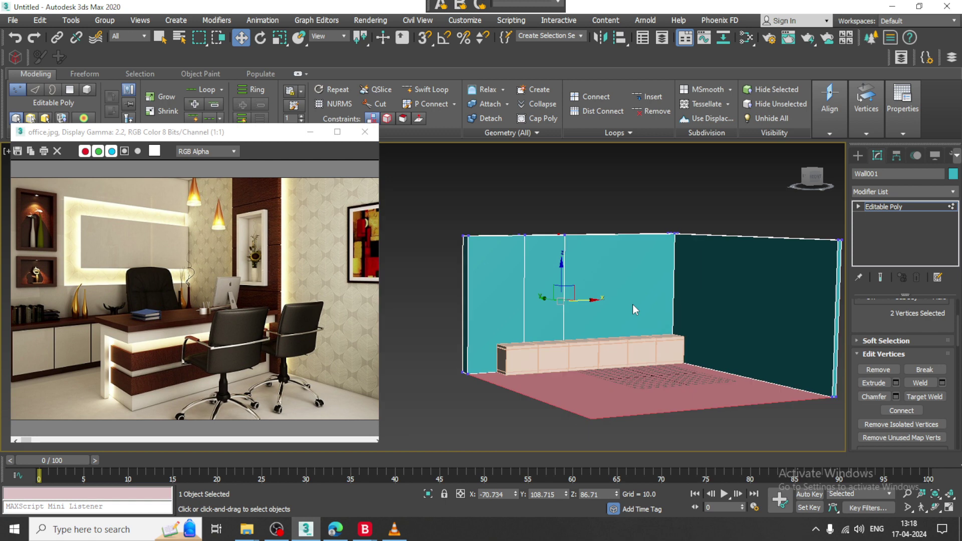
# Step: Connect the walls' vertical edges with one horizontal edge loop and raise it close to the top of the walls
pyautogui.press('2')
pyautogui.moveTo(408, 282); pyautogui.dragTo(546, 293)
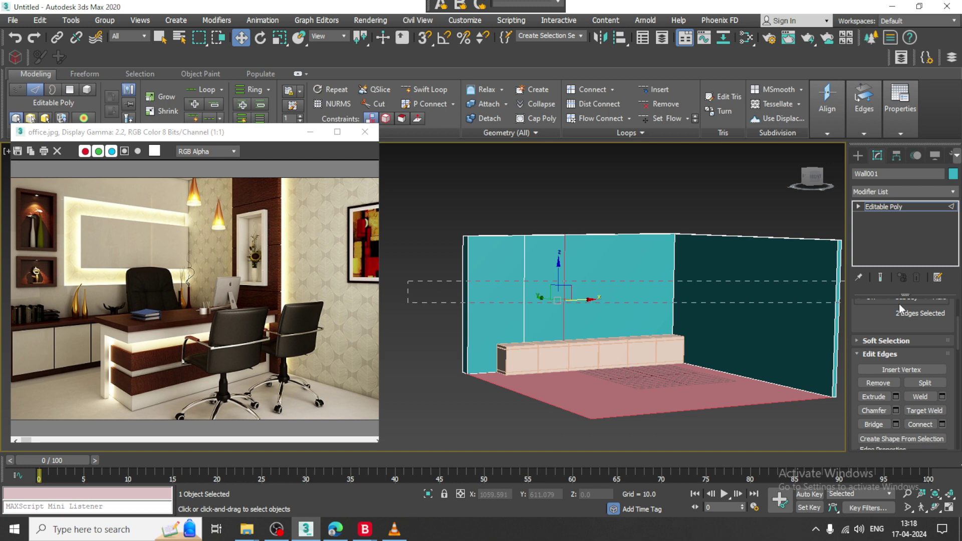
pyautogui.click(943, 424)
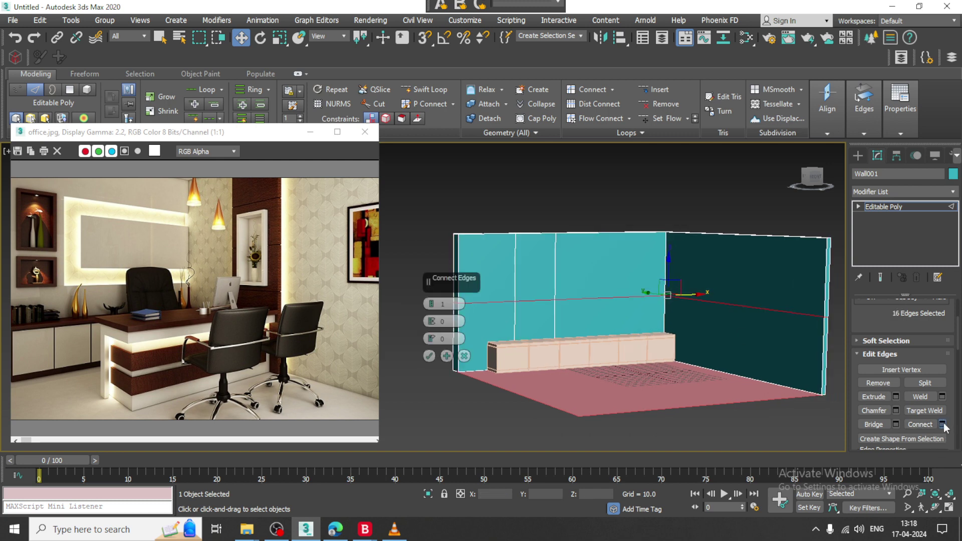
pyautogui.click(429, 356)
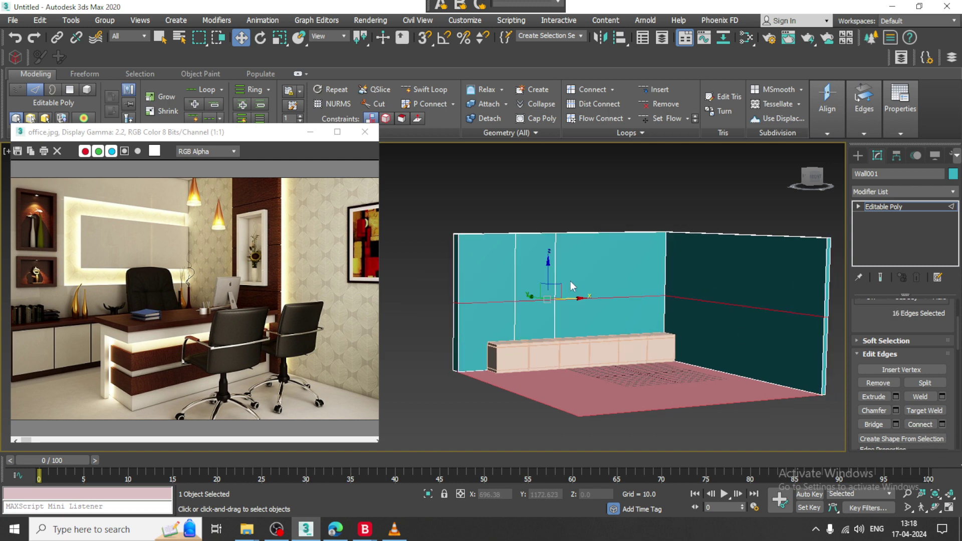
pyautogui.moveTo(548, 279); pyautogui.dragTo(553, 228)
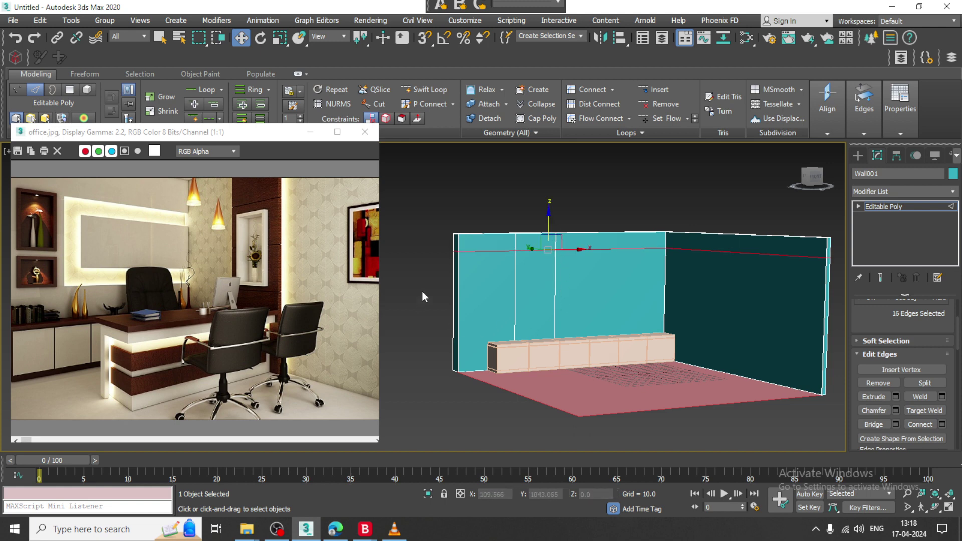
# Step: Connect the vertical edges below that loop with a second horizontal loop and raise it by about 22.7
pyautogui.click(942, 424)
pyautogui.click(429, 356)
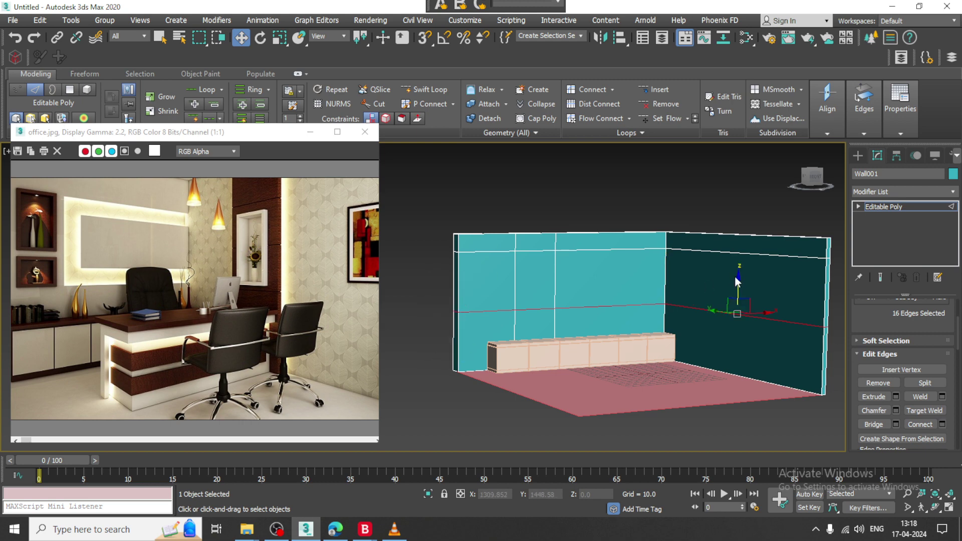
pyautogui.moveTo(738, 275); pyautogui.dragTo(743, 265)
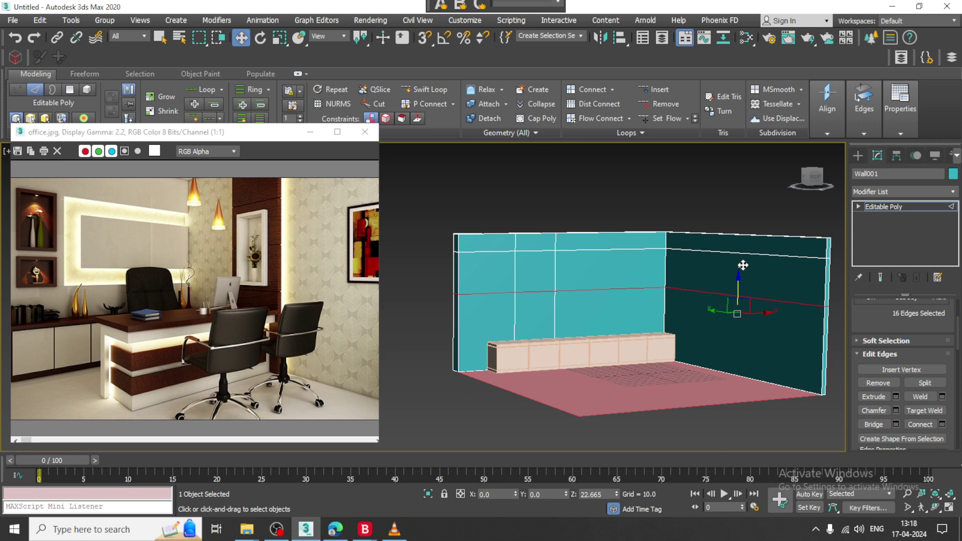
pyautogui.moveTo(743, 265); pyautogui.dragTo(745, 266)
# Step: Move the vertices of the vertical loop nearer the wall's free end toward the other vertical loop, to about X -125
pyautogui.scroll(3, 673, 278)
pyautogui.moveTo(597, 261)
pyautogui.keyDown('alt'); pyautogui.mouseDown(button='middle')
pyautogui.moveTo(573, 258)
pyautogui.moveTo(598, 256)
pyautogui.mouseUp(button='middle'); pyautogui.keyUp('alt')
pyautogui.press('1')
pyautogui.moveTo(435, 164); pyautogui.dragTo(466, 399)
pyautogui.moveTo(493, 481); pyautogui.dragTo(493, 481)
pyautogui.press('F3')
pyautogui.moveTo(492, 292); pyautogui.dragTo(498, 291)
pyautogui.press('F3')
# Step: Select all wall vertices above the cabinet, including the top edge and both horizontal loops, and move them slightly up
pyautogui.scroll(-3, 526, 300)
pyautogui.moveTo(531, 305)
pyautogui.keyDown('alt'); pyautogui.mouseDown(button='middle')
pyautogui.moveTo(601, 306)
pyautogui.moveTo(591, 289)
pyautogui.moveTo(597, 298)
pyautogui.mouseUp(button='middle'); pyautogui.keyUp('alt')
pyautogui.moveTo(401, 193); pyautogui.dragTo(807, 307)
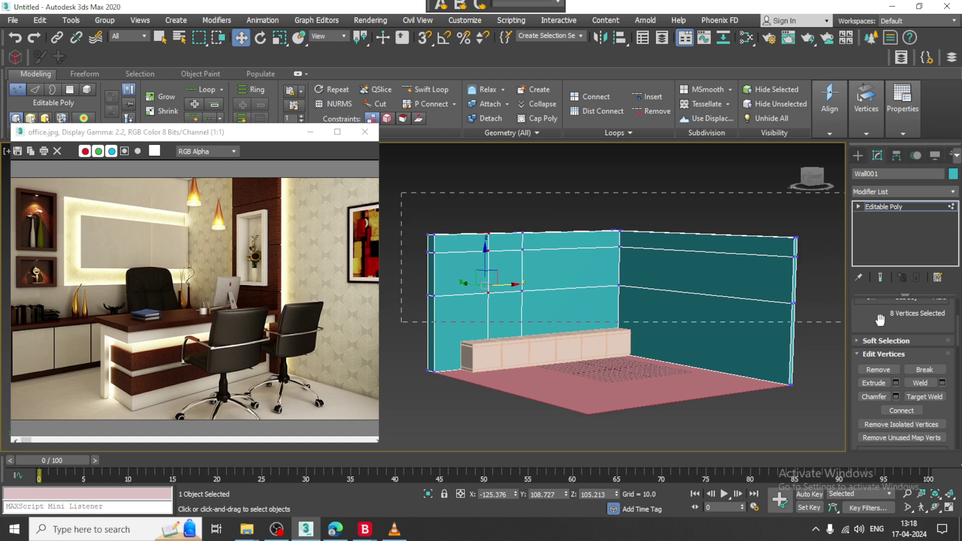
pyautogui.moveTo(587, 238); pyautogui.dragTo(587, 229)
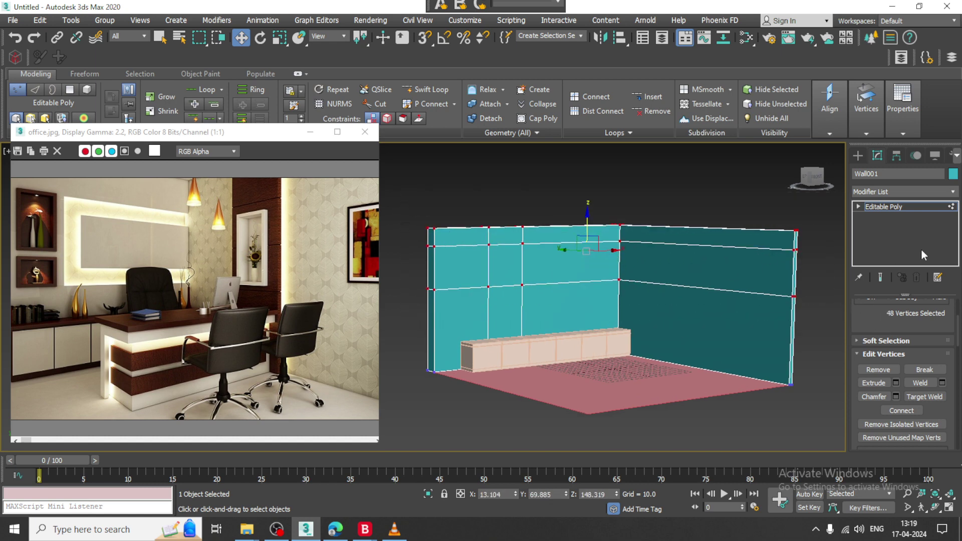
# Step: Connect the lowest vertical wall edges with a third horizontal loop and raise it by about 17.5
pyautogui.press('2')
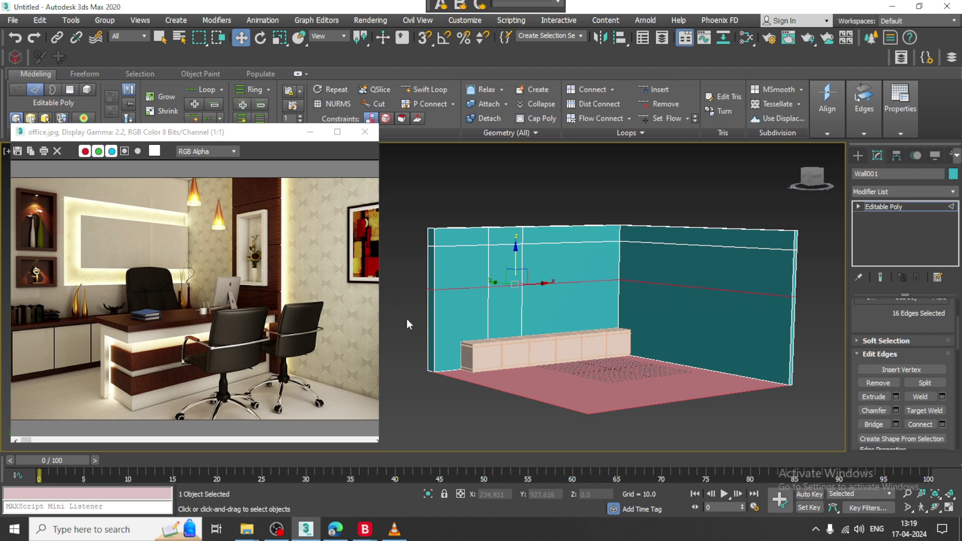
pyautogui.moveTo(786, 312); pyautogui.dragTo(835, 326)
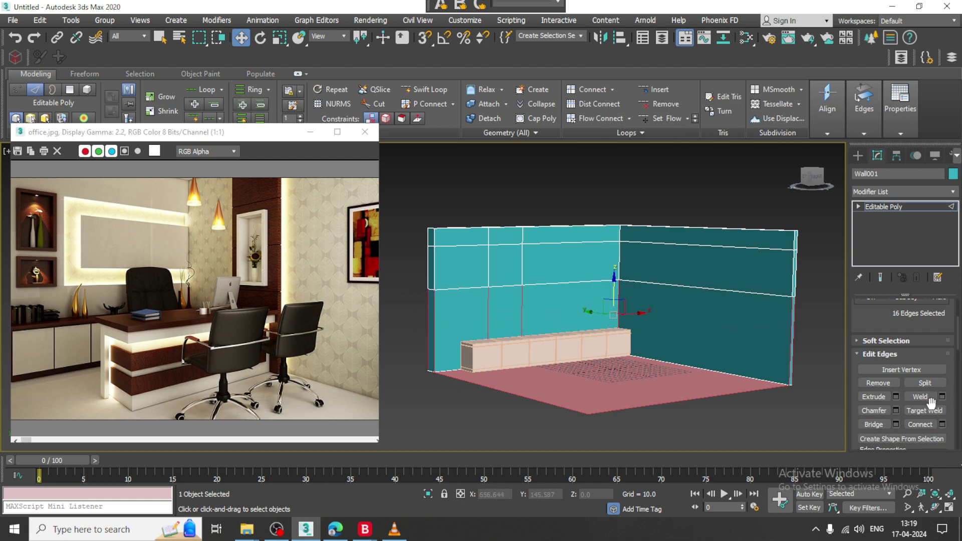
pyautogui.click(943, 425)
pyautogui.click(430, 357)
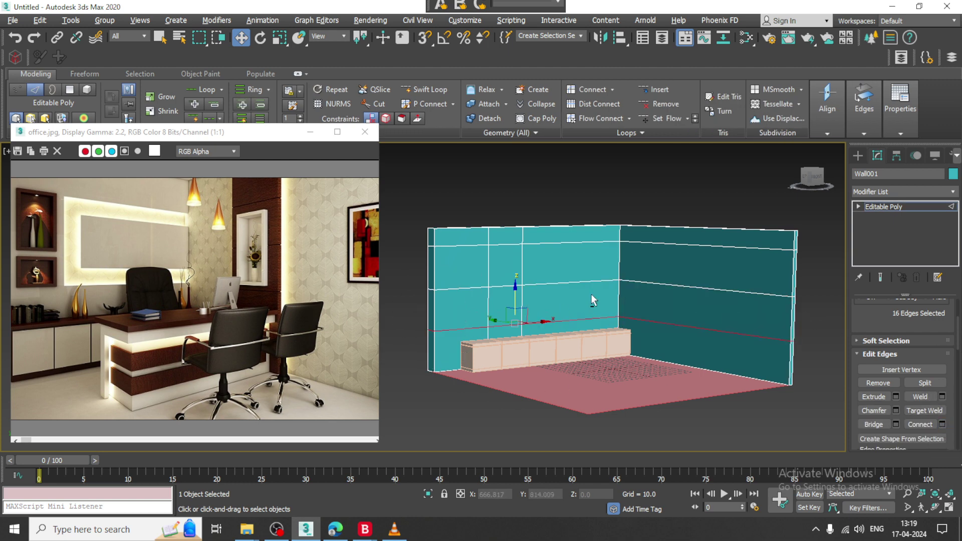
pyautogui.keyDown('alt'); pyautogui.moveTo(593, 300); pyautogui.dragTo(583, 299, button='middle'); pyautogui.keyUp('alt')
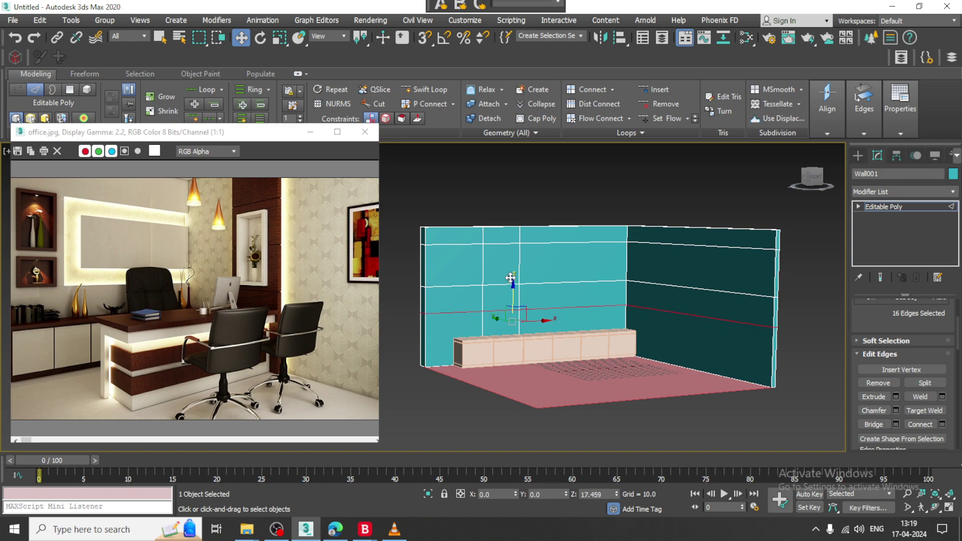
# Step: Select the wall polygon enclosed by the two vertical and two upper horizontal loops and inset it slightly
pyautogui.scroll(3, 514, 290)
pyautogui.scroll(2, 562, 286)
pyautogui.moveTo(591, 289)
pyautogui.keyDown('alt'); pyautogui.mouseDown(button='middle')
pyautogui.moveTo(573, 279)
pyautogui.moveTo(627, 282)
pyautogui.moveTo(559, 285)
pyautogui.moveTo(596, 296)
pyautogui.mouseUp(button='middle'); pyautogui.keyUp('alt')
pyautogui.press('4')
pyautogui.click(488, 240)
pyautogui.scroll(3, 567, 276)
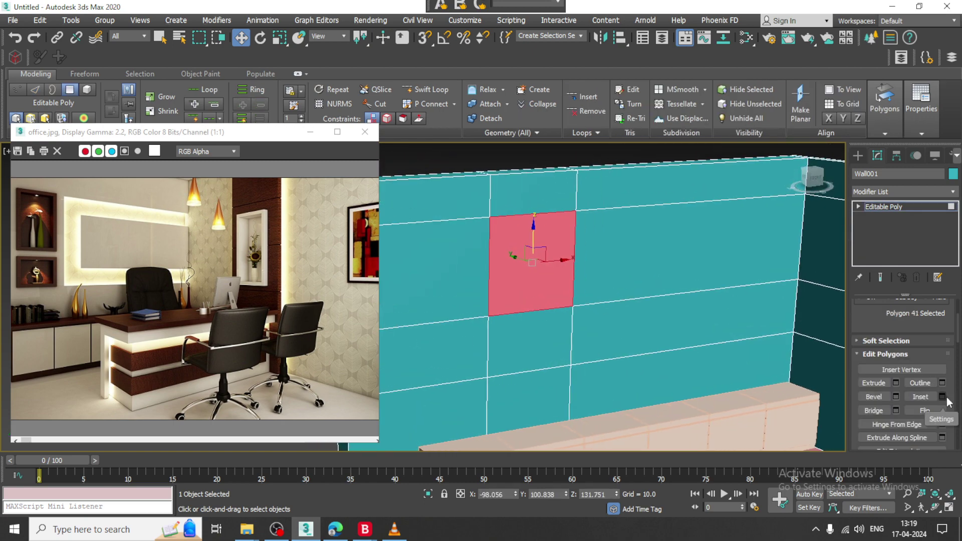
pyautogui.click(943, 397)
pyautogui.moveTo(431, 322); pyautogui.dragTo(432, 312)
pyautogui.click(434, 336)
# Step: Extrude the inset polygon -14.209 into the wall to form the upper niche
pyautogui.scroll(4, 512, 262)
pyautogui.keyDown('alt'); pyautogui.moveTo(512, 262); pyautogui.dragTo(531, 265, button='middle'); pyautogui.keyUp('alt')
pyautogui.moveTo(530, 265); pyautogui.dragTo(540, 298, button='middle')
pyautogui.click(897, 383)
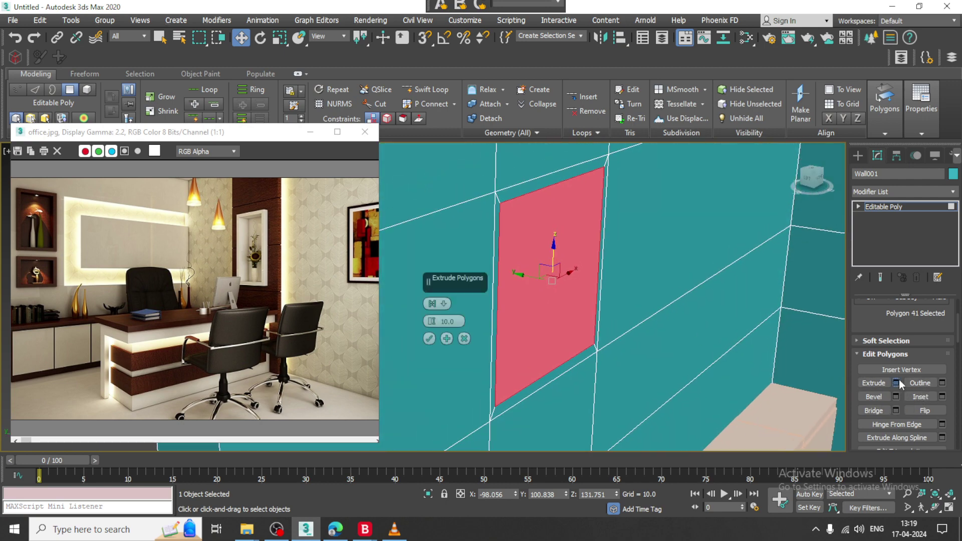
pyautogui.press('F3')
pyautogui.moveTo(431, 321); pyautogui.dragTo(454, 437)
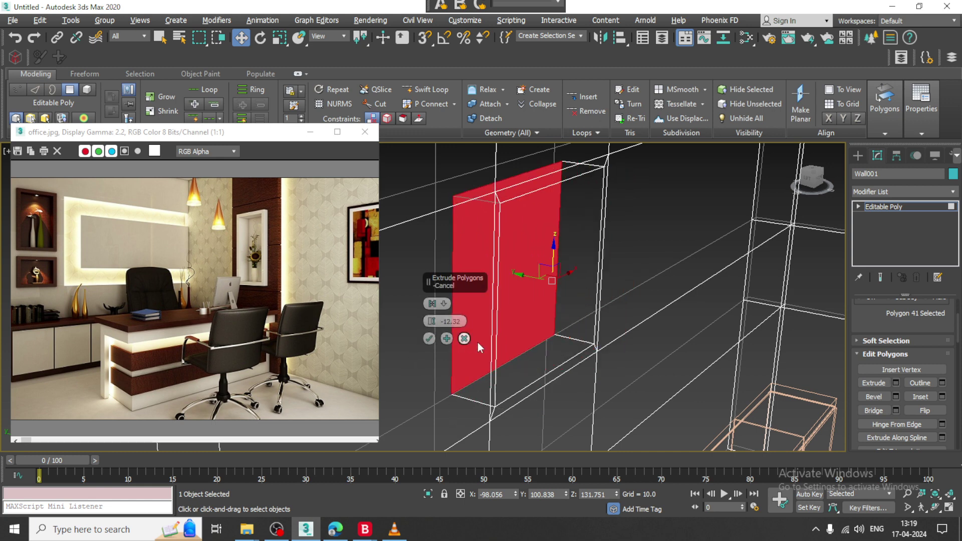
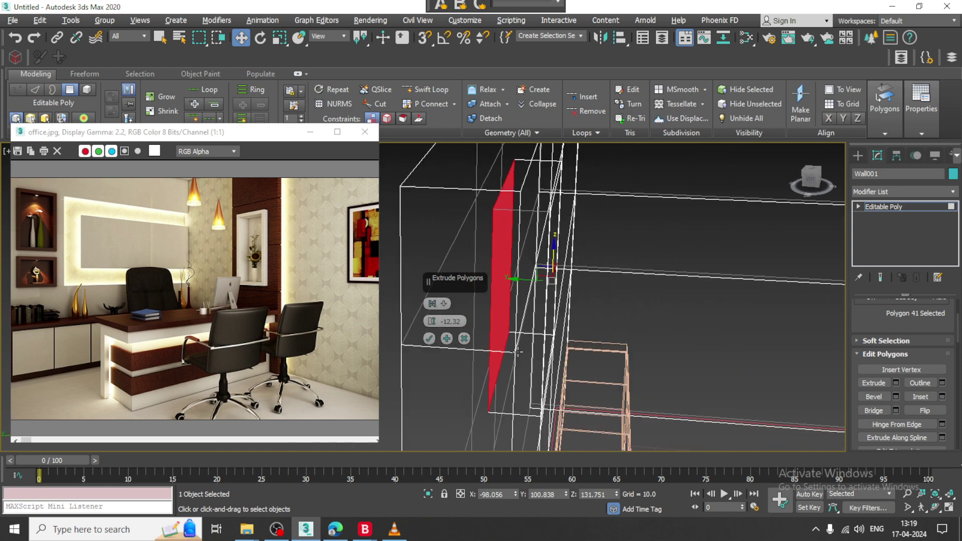
pyautogui.moveTo(432, 321); pyautogui.dragTo(436, 331)
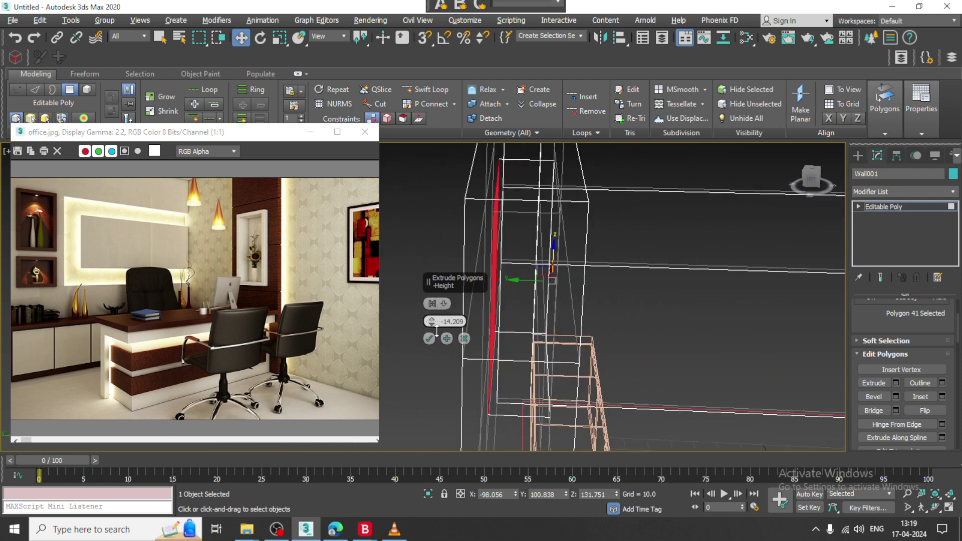
pyautogui.click(432, 341)
pyautogui.moveTo(756, 324)
pyautogui.keyDown('alt'); pyautogui.mouseDown(button='middle')
pyautogui.moveTo(700, 316)
pyautogui.moveTo(623, 226)
pyautogui.mouseUp(button='middle'); pyautogui.keyUp('alt')
pyautogui.press('F3')
pyautogui.scroll(-3, 677, 311)
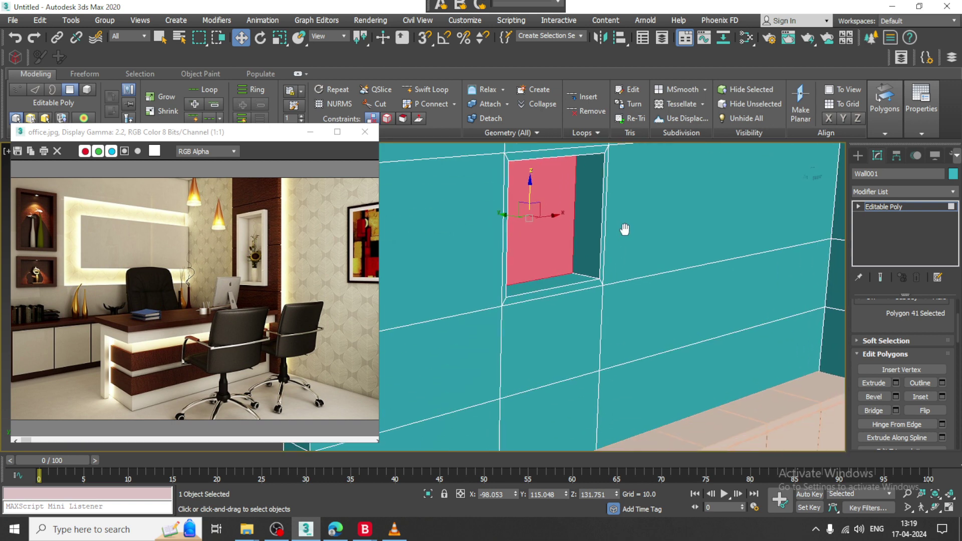
pyautogui.click(545, 338)
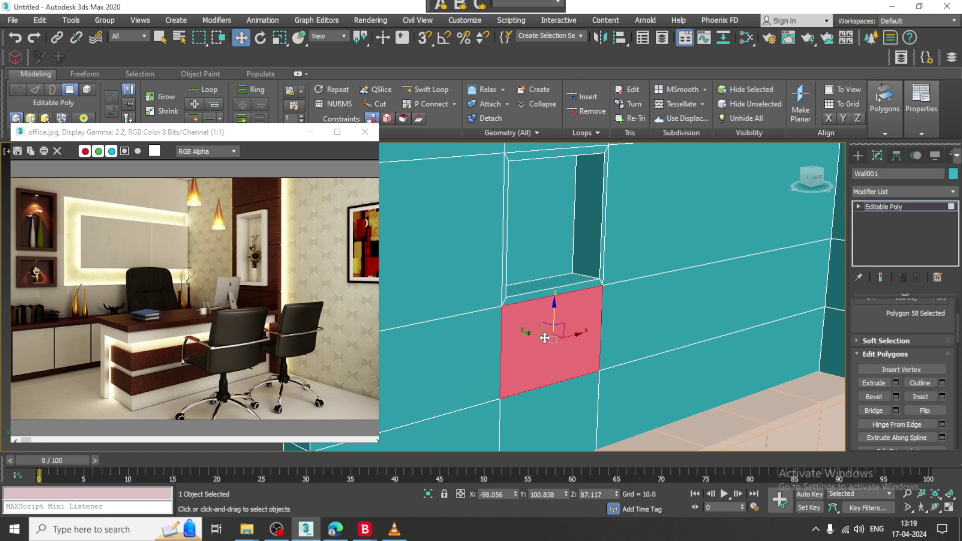
pyautogui.keyDown('alt'); pyautogui.moveTo(586, 359); pyautogui.dragTo(600, 316, button='middle'); pyautogui.keyUp('alt')
pyautogui.scroll(-2, 635, 327)
pyautogui.scroll(-2, 602, 318)
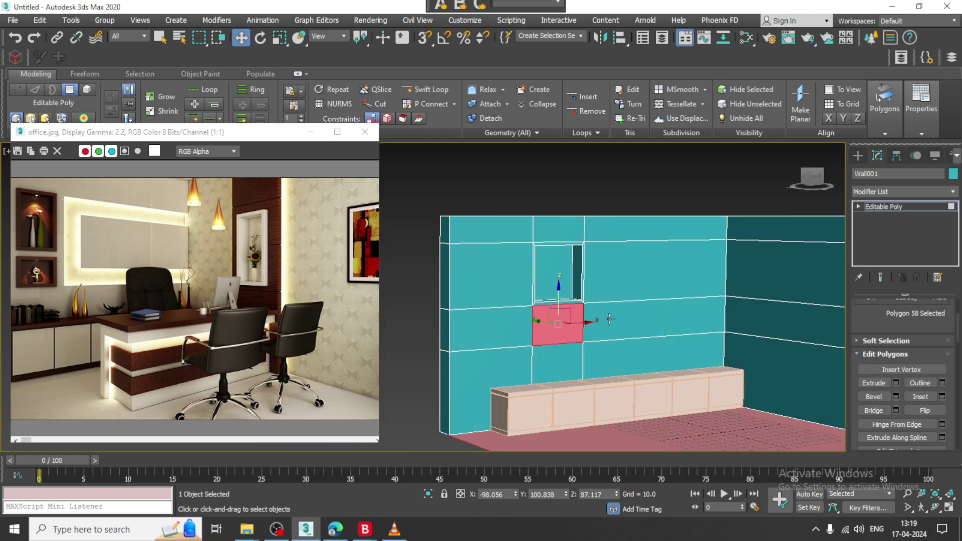
pyautogui.press('2')
pyautogui.doubleClick(621, 339)
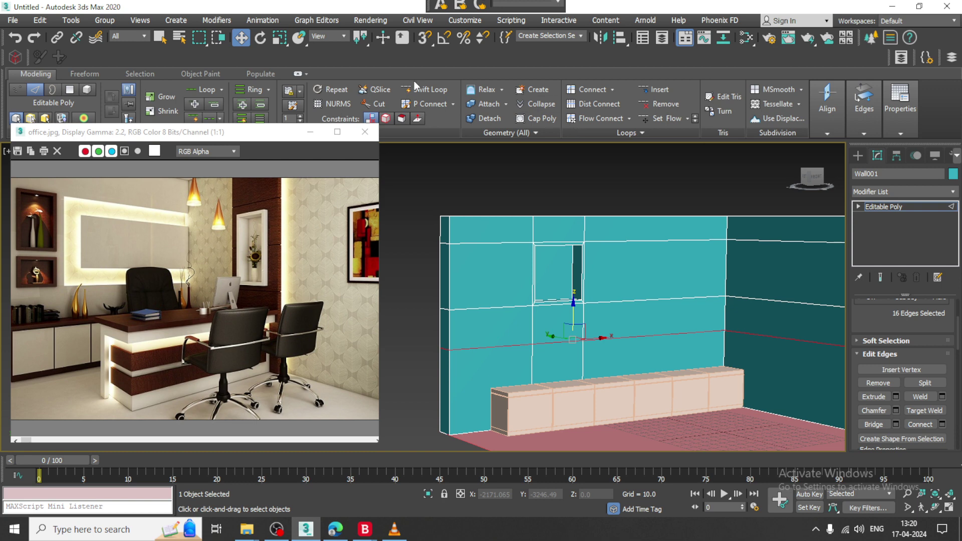
pyautogui.press('2')
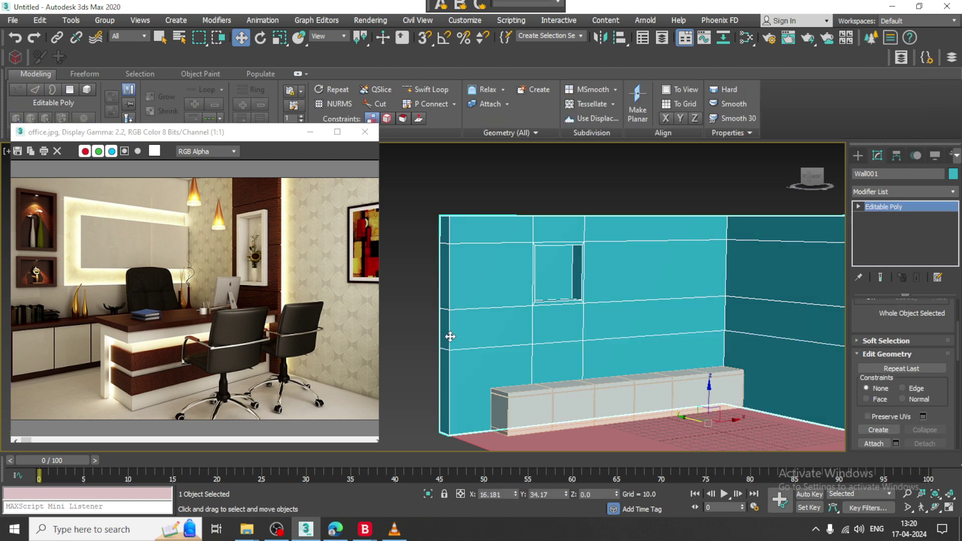
pyautogui.press('2')
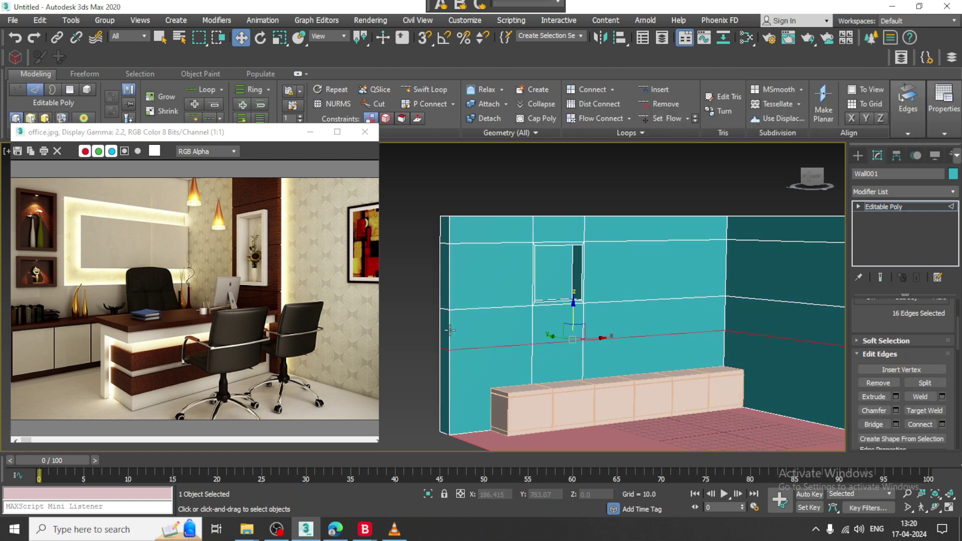
# Step: Try to connect the vertical edges between the two lower horizontal loops with one segment and raise it toward the niche
pyautogui.click(450, 331)
pyautogui.hotkey('alt', 'r')
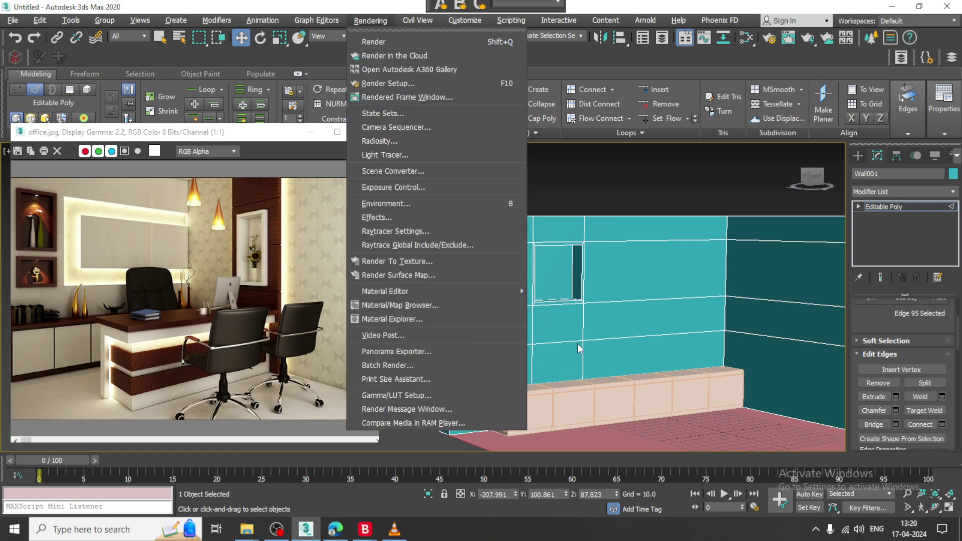
pyautogui.moveTo(578, 344); pyautogui.dragTo(603, 343, button='middle')
pyautogui.hotkey('alt', 'r')
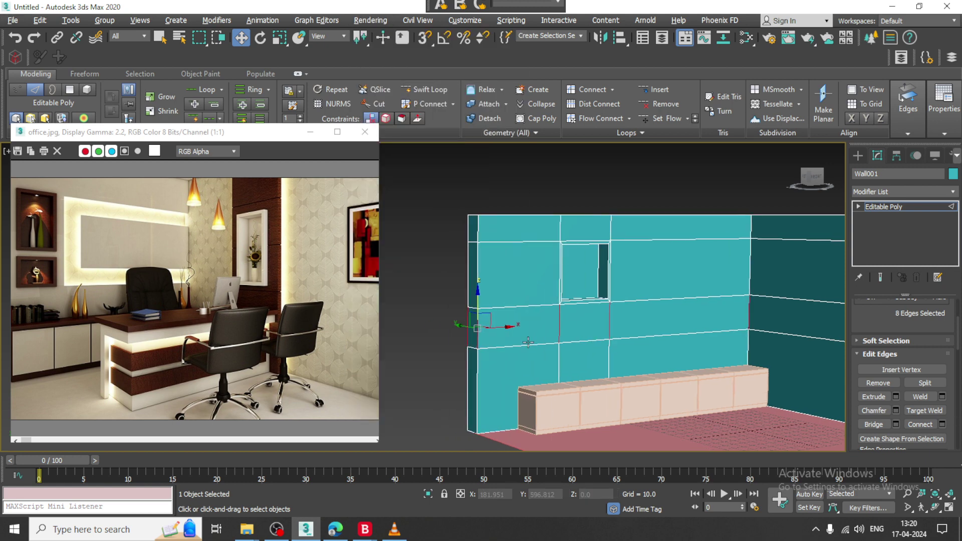
pyautogui.click(942, 425)
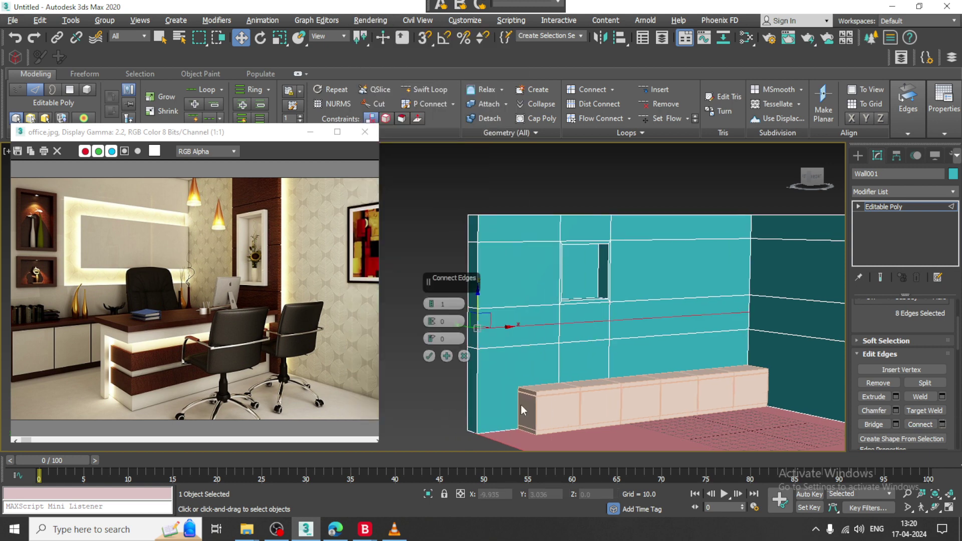
pyautogui.click(430, 357)
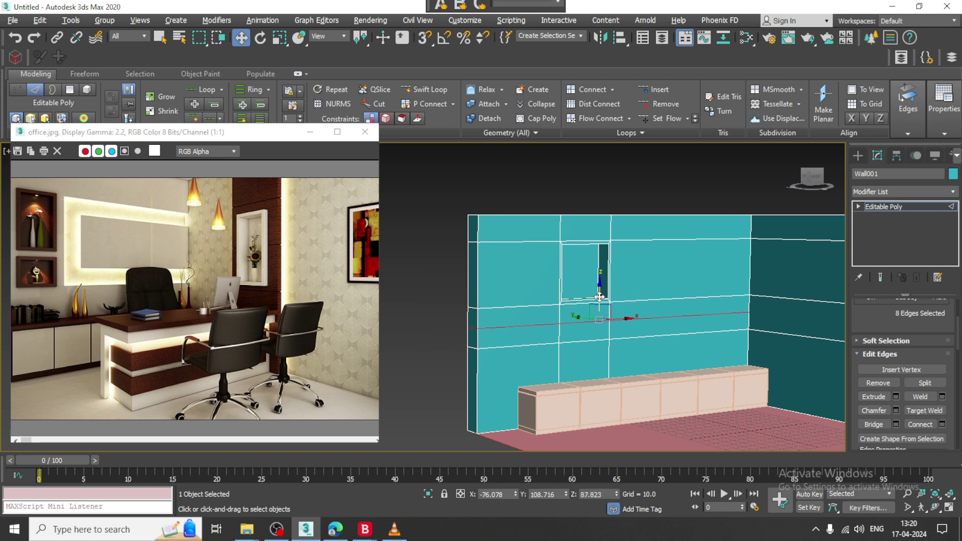
pyautogui.moveTo(600, 296); pyautogui.dragTo(602, 284)
# Step: Undo the extra horizontal loop beneath the niche together with its move
pyautogui.moveTo(709, 341); pyautogui.dragTo(598, 343, button='middle')
pyautogui.scroll(-3, 678, 356)
pyautogui.moveTo(695, 362); pyautogui.dragTo(698, 363, button='middle')
pyautogui.hotkey('ctrl', 'z')
pyautogui.hotkey('ctrl', 'z')
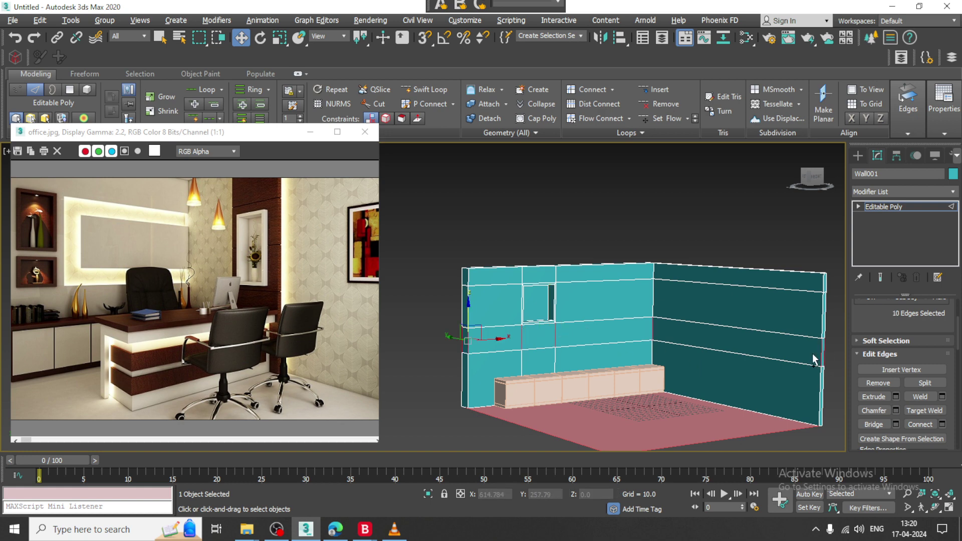
# Step: Connect all vertical wall edges between the two lower horizontal loops with one segment and raise the new loop close beneath the upper niche
pyautogui.keyDown('alt'); pyautogui.moveTo(737, 353); pyautogui.dragTo(643, 349, button='middle'); pyautogui.keyUp('alt')
pyautogui.press('F3')
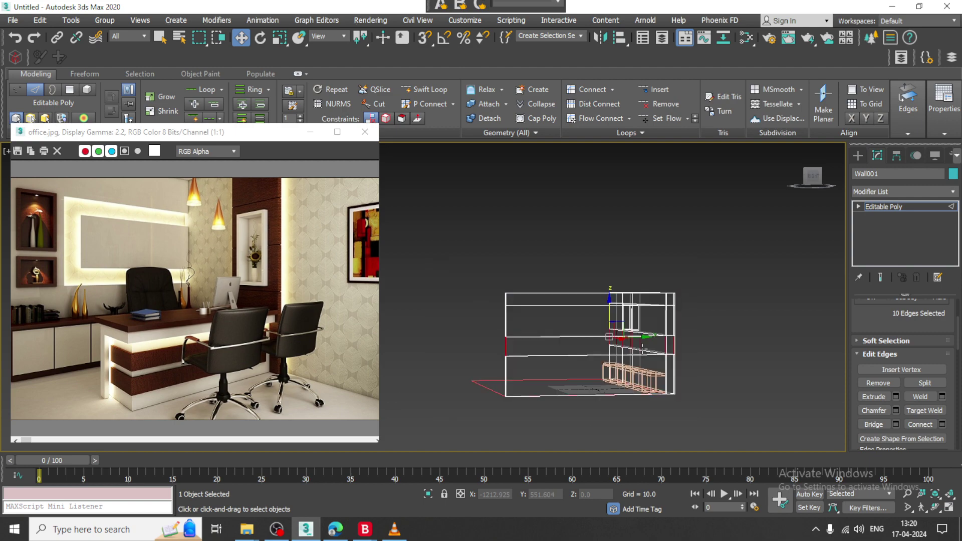
pyautogui.hotkey('alt', 'w')
pyautogui.hotkey('alt', 'w')
pyautogui.moveTo(718, 230); pyautogui.dragTo(667, 326, button='middle')
pyautogui.scroll(-3, 565, 307)
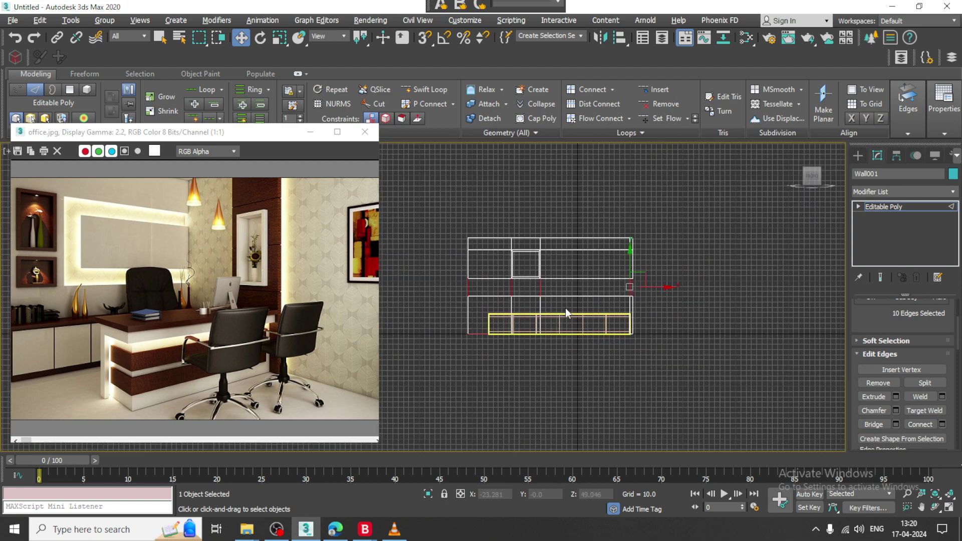
pyautogui.moveTo(566, 309); pyautogui.dragTo(596, 319, button='middle')
pyautogui.moveTo(479, 296); pyautogui.dragTo(729, 299)
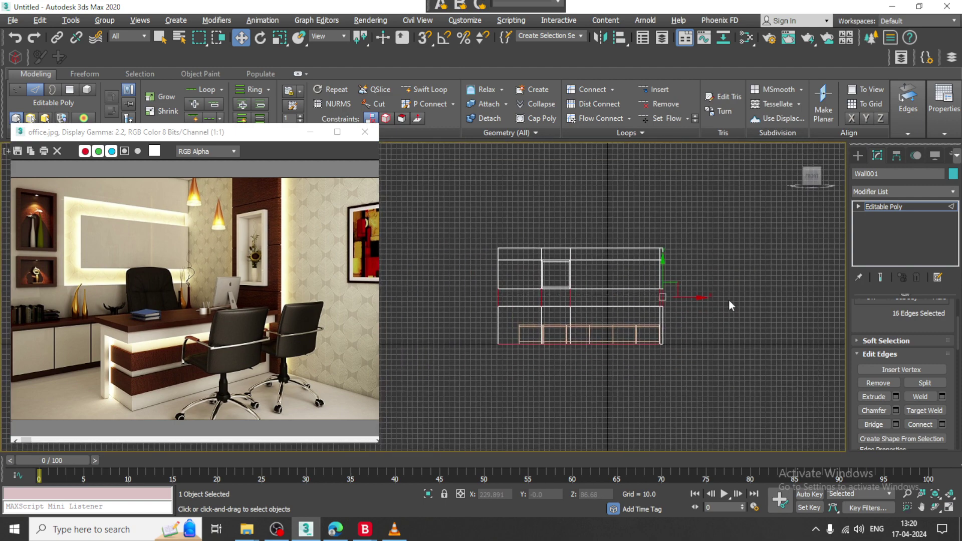
pyautogui.hotkey('alt', 'w')
pyautogui.middleClick(730, 374)
pyautogui.hotkey('alt', 'w')
pyautogui.keyDown('alt'); pyautogui.moveTo(695, 357); pyautogui.dragTo(763, 353, button='middle'); pyautogui.keyUp('alt')
pyautogui.press('F3')
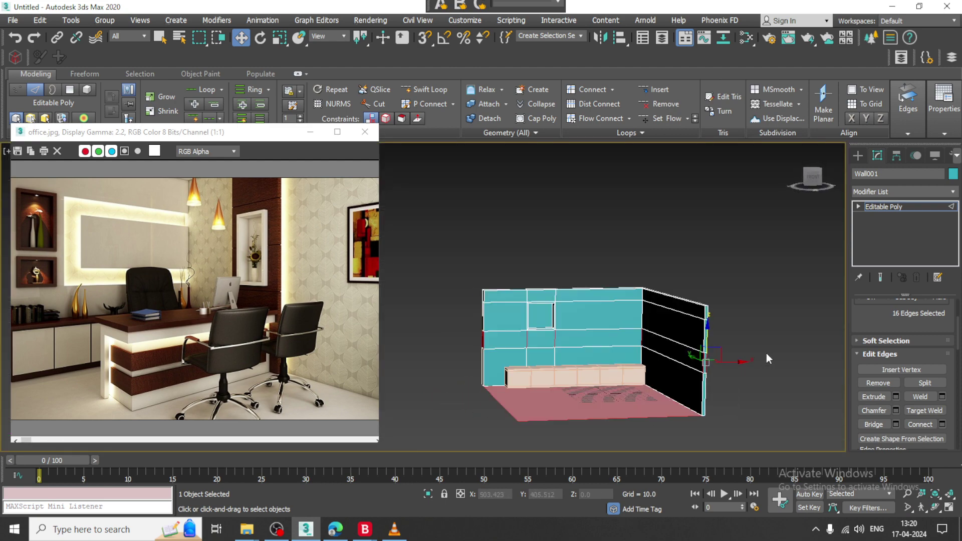
pyautogui.scroll(5, 611, 351)
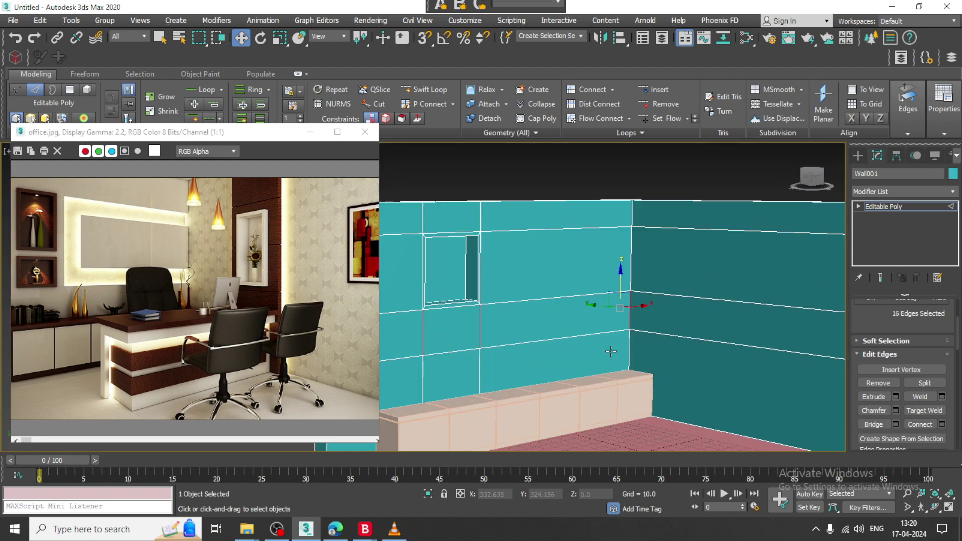
pyautogui.click(943, 424)
pyautogui.click(429, 357)
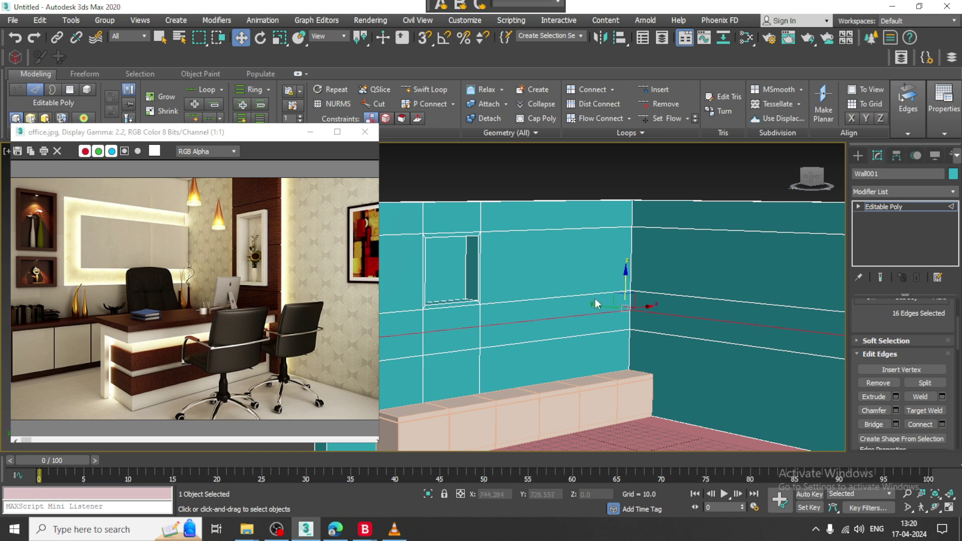
pyautogui.moveTo(624, 279); pyautogui.dragTo(623, 271)
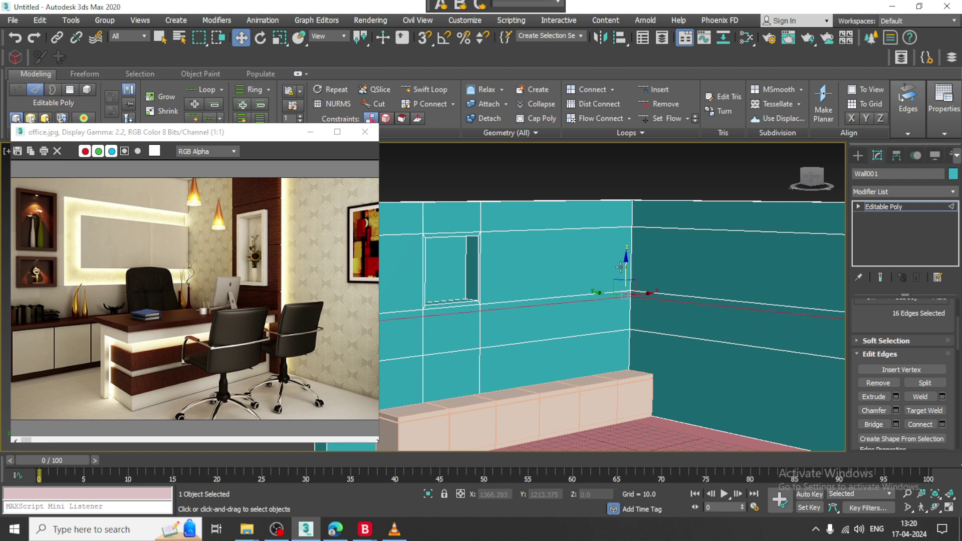
# Step: Inset the wall polygon beneath the upper niche, between the new loop and the lowest horizontal loop, by 2.063
pyautogui.press('4')
pyautogui.click(446, 340)
pyautogui.click(458, 328)
pyautogui.keyDown('alt'); pyautogui.moveTo(464, 351); pyautogui.dragTo(527, 362, button='middle'); pyautogui.keyUp('alt')
pyautogui.click(942, 396)
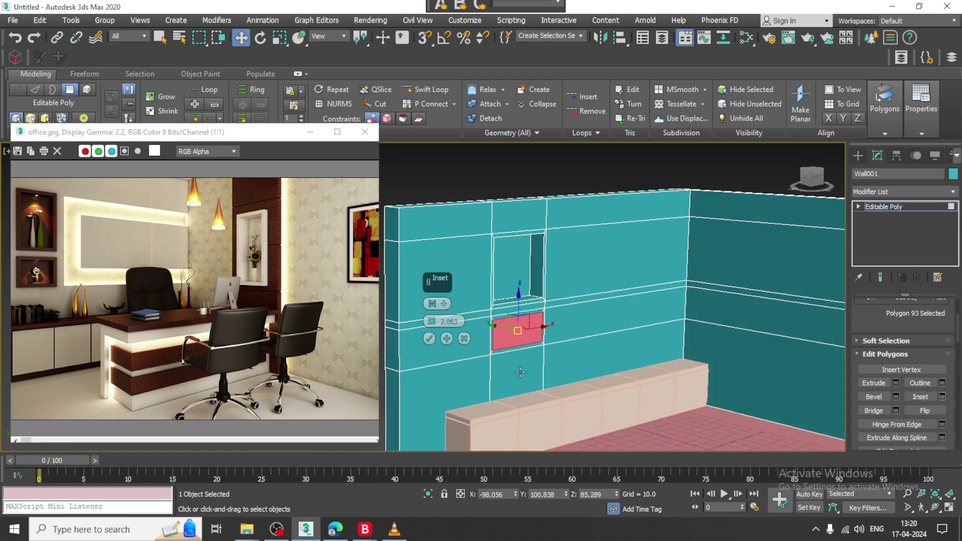
pyautogui.click(430, 339)
# Step: Extrude the inset polygon -14.209 into the wall to form the lower niche
pyautogui.scroll(5, 537, 328)
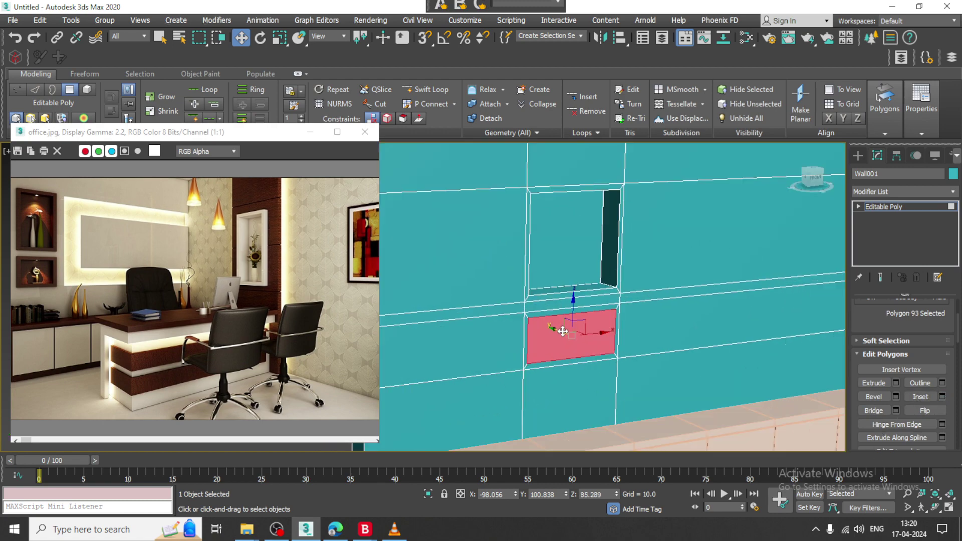
pyautogui.click(897, 383)
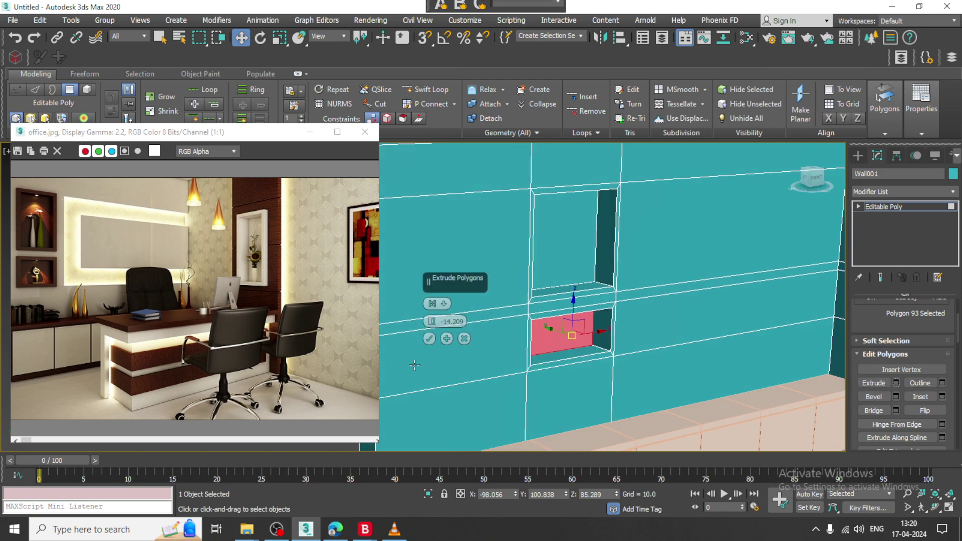
pyautogui.click(429, 339)
pyautogui.keyDown('alt'); pyautogui.moveTo(574, 346); pyautogui.dragTo(650, 324, button='middle'); pyautogui.keyUp('alt')
pyautogui.press('F3')
pyautogui.press('F3')
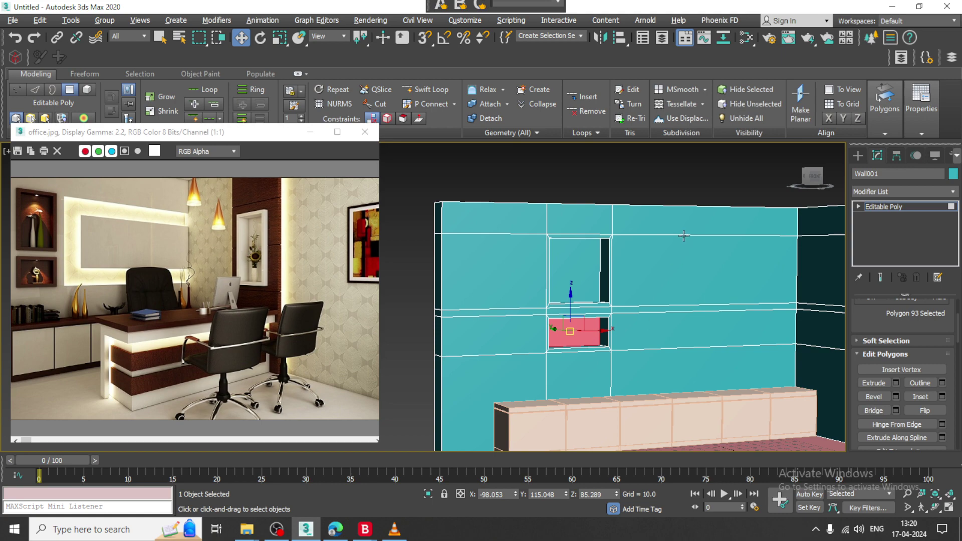
# Step: Lower the full row of wall vertices along the lower niche's bottom edge by about 3.4 units
pyautogui.hotkey('alt', 'w')
pyautogui.middleClick(666, 230)
pyautogui.hotkey('alt', 'w')
pyautogui.moveTo(622, 246); pyautogui.dragTo(653, 246, button='middle')
pyautogui.press('1')
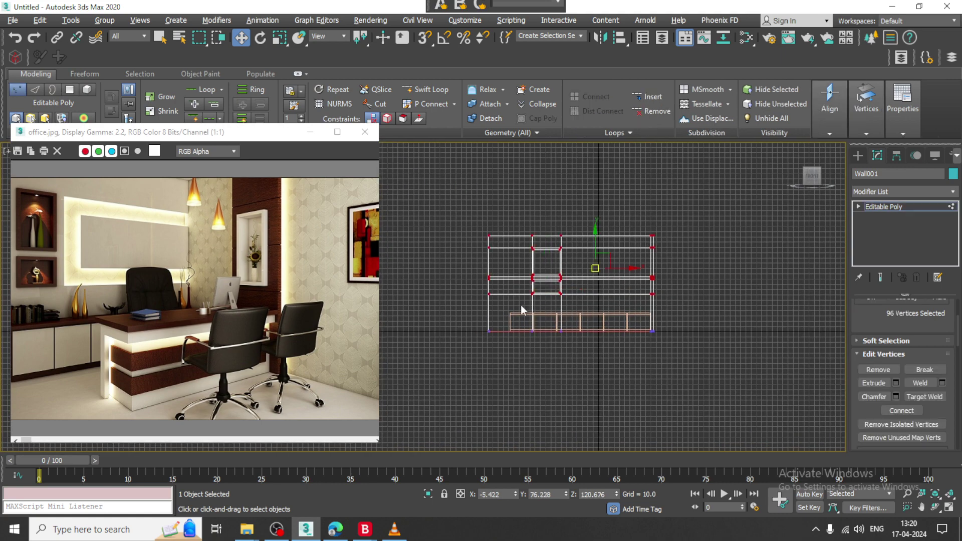
pyautogui.moveTo(463, 290); pyautogui.dragTo(705, 303)
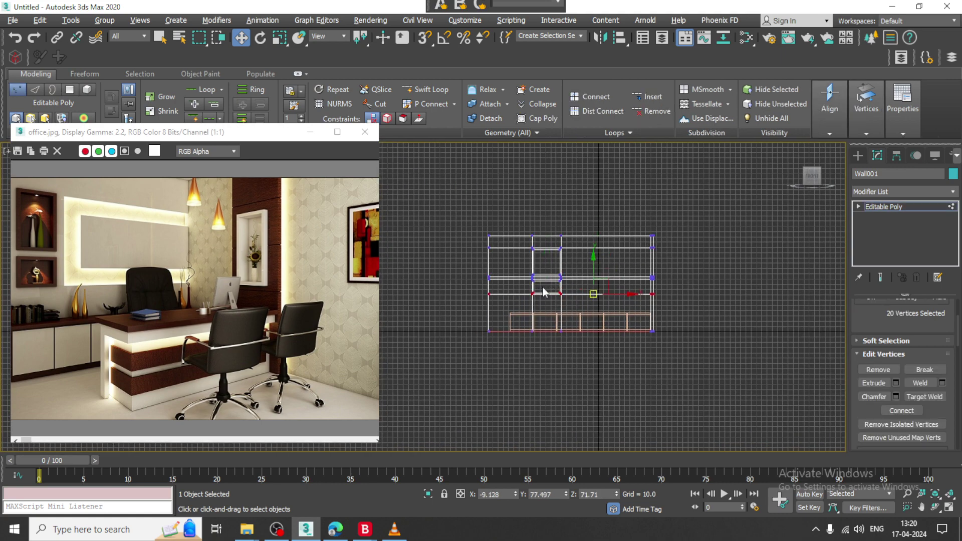
pyautogui.moveTo(595, 265); pyautogui.dragTo(596, 270)
pyautogui.hotkey('alt', 'w')
pyautogui.middleClick(685, 387)
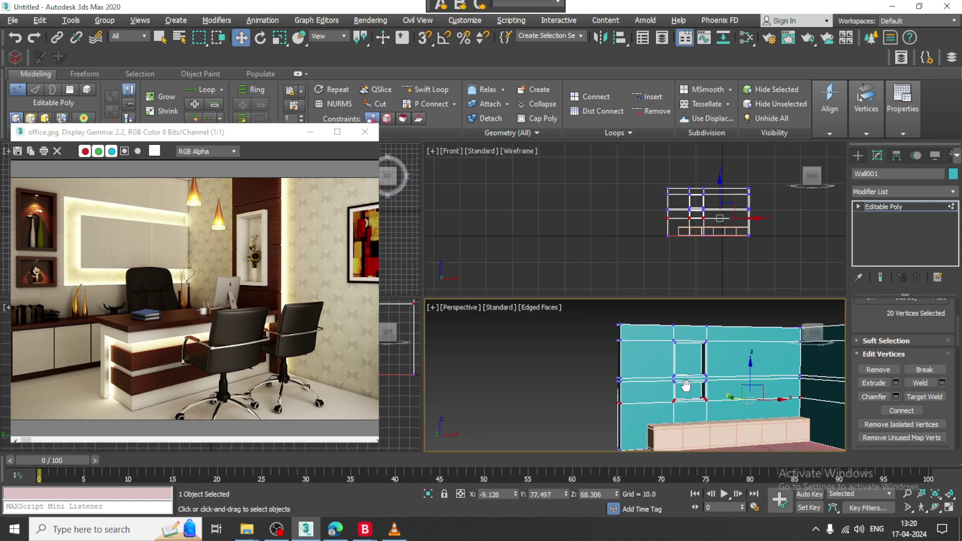
pyautogui.hotkey('alt', 'w')
pyautogui.scroll(2, 675, 341)
pyautogui.keyDown('alt'); pyautogui.moveTo(673, 342); pyautogui.dragTo(637, 297, button='middle'); pyautogui.keyUp('alt')
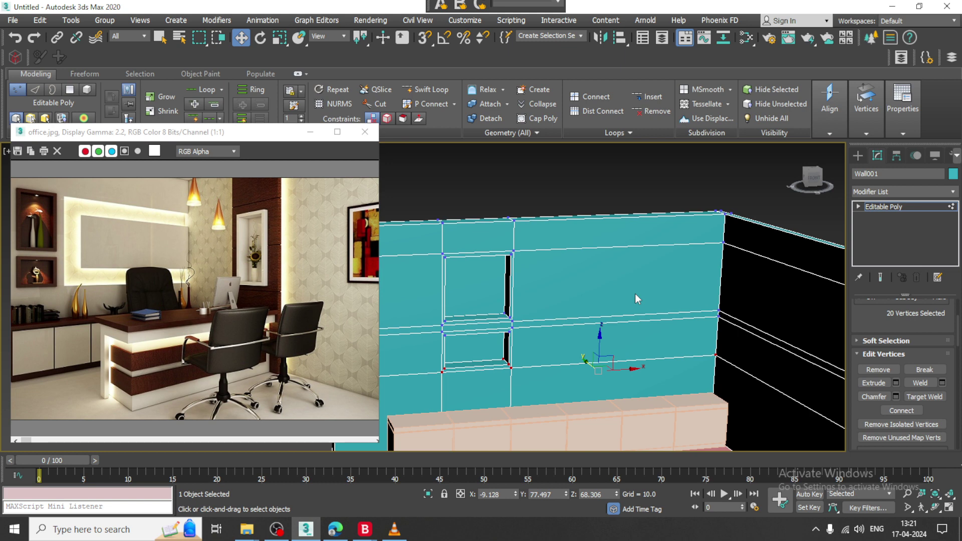
# Step: Add a vertical edge loop with Swift Loop just beside the niches, on the side facing the room corner
pyautogui.press('4')
pyautogui.click(569, 287)
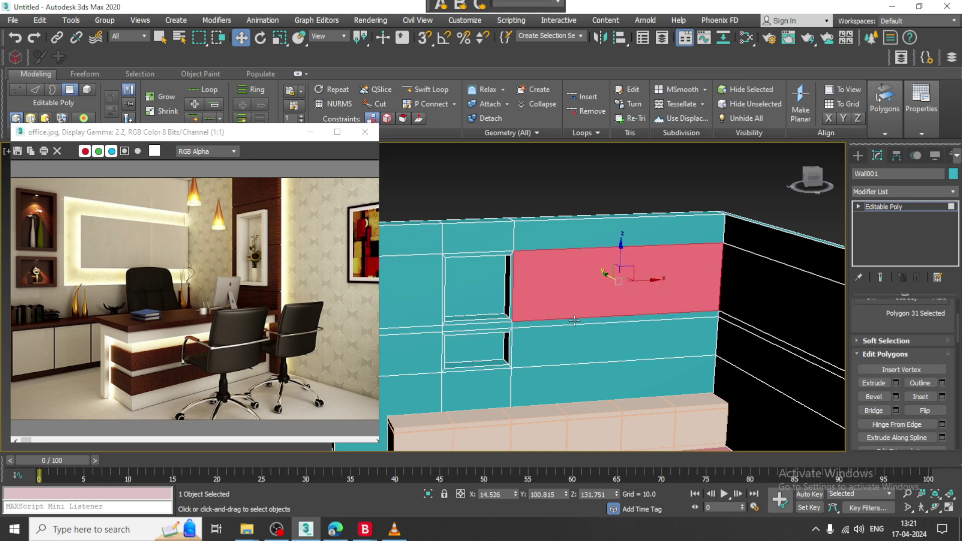
pyautogui.keyDown('ctrl'); pyautogui.click(574, 321); pyautogui.keyUp('ctrl')
pyautogui.click(426, 90)
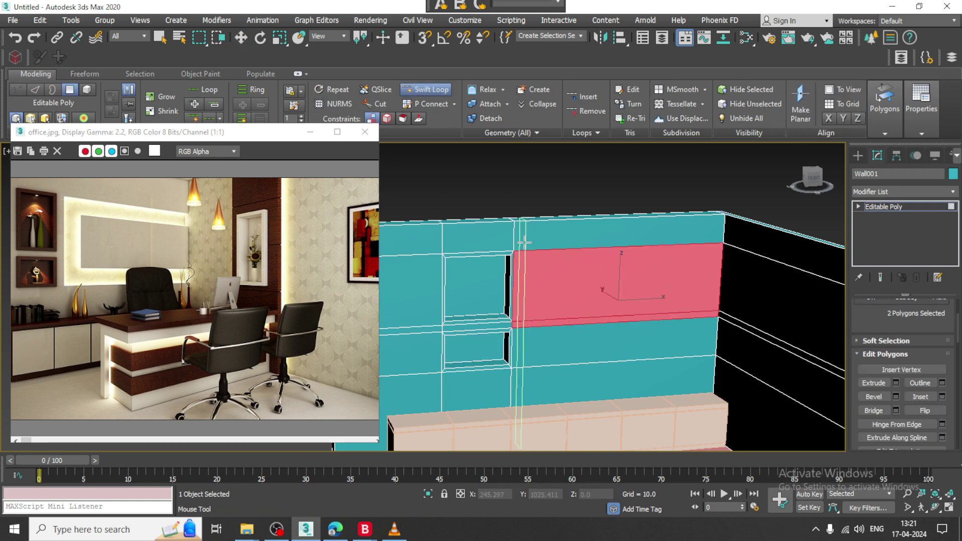
pyautogui.scroll(3, 591, 279)
pyautogui.press('w')
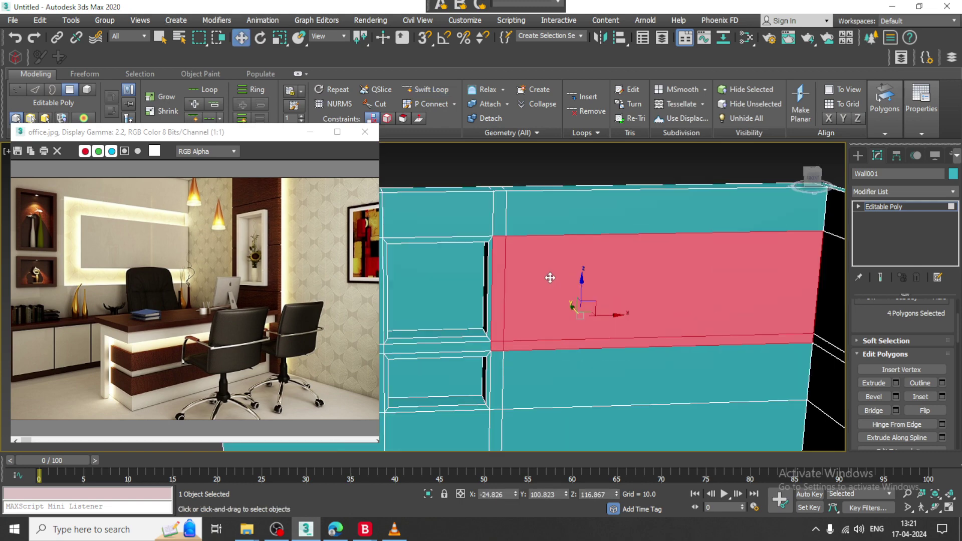
# Step: Select the three stacked wall polygons between the new vertical loop and the room corner, level with both niches
pyautogui.click(552, 275)
pyautogui.keyDown('ctrl'); pyautogui.click(540, 346); pyautogui.keyUp('ctrl')
pyautogui.keyDown('ctrl'); pyautogui.click(567, 373); pyautogui.keyUp('ctrl')
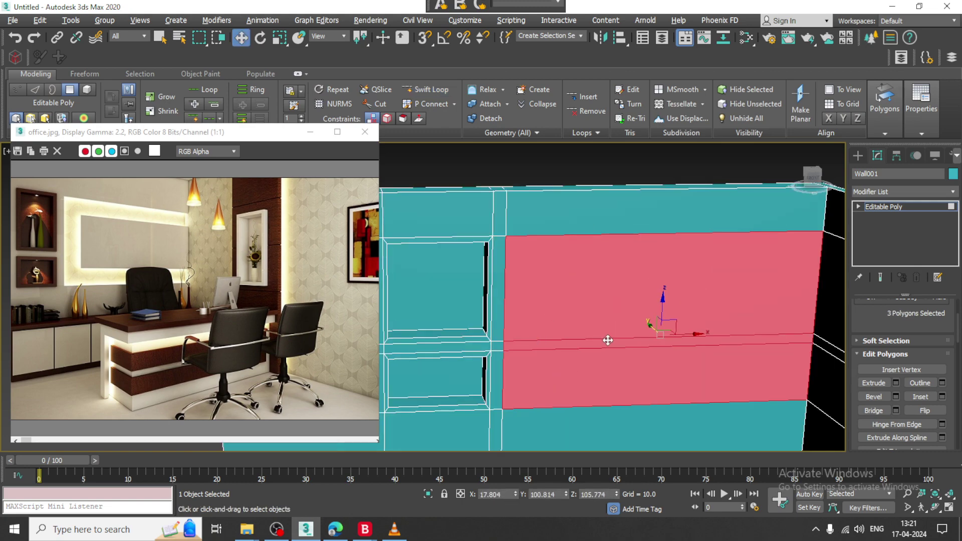
pyautogui.scroll(3, 652, 331)
pyautogui.keyDown('alt'); pyautogui.moveTo(674, 317); pyautogui.dragTo(692, 290, button='middle'); pyautogui.keyUp('alt')
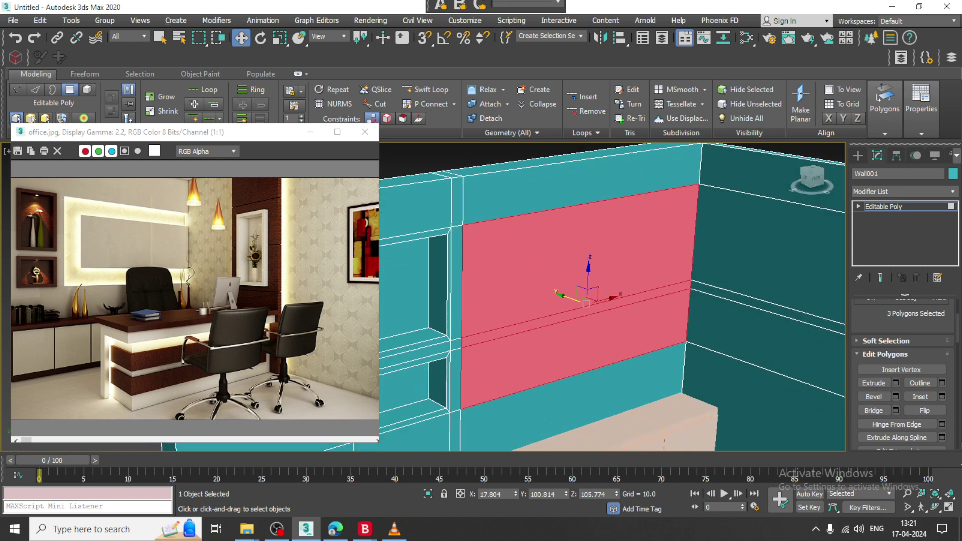
pyautogui.click(897, 383)
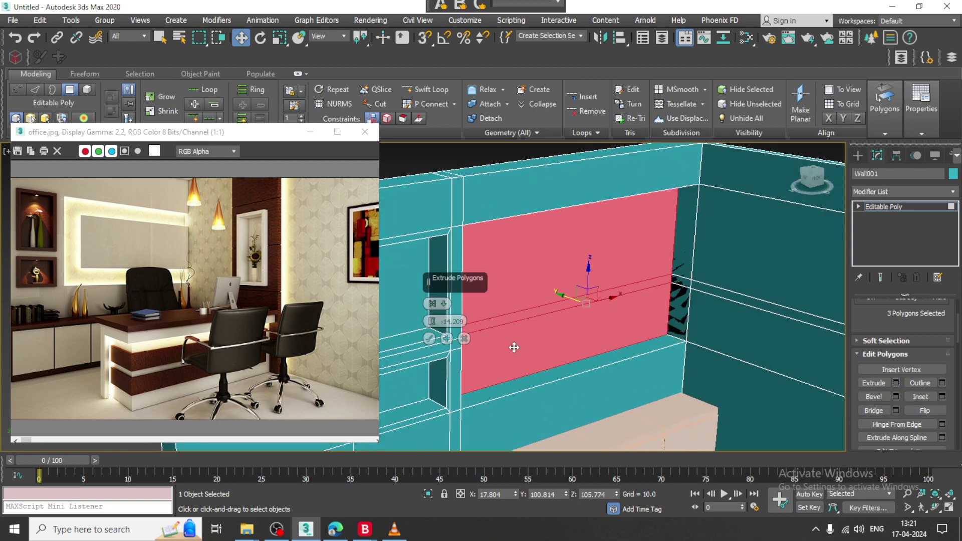
pyautogui.click(465, 339)
# Step: Add a vertical Swift Loop on the niche wall right next to the room corner
pyautogui.keyDown('alt'); pyautogui.moveTo(744, 324); pyautogui.dragTo(670, 282, button='middle'); pyautogui.keyUp('alt')
pyautogui.click(429, 89)
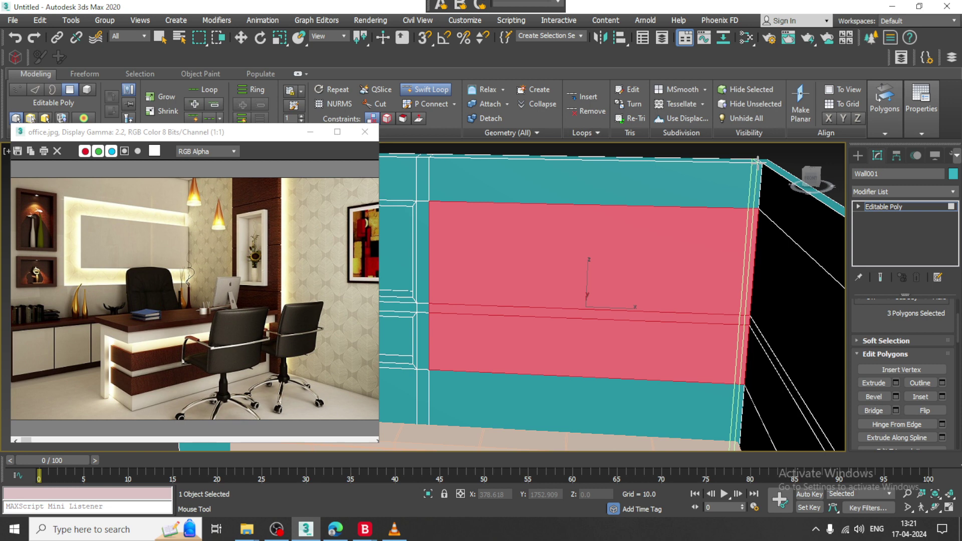
pyautogui.scroll(4, 696, 201)
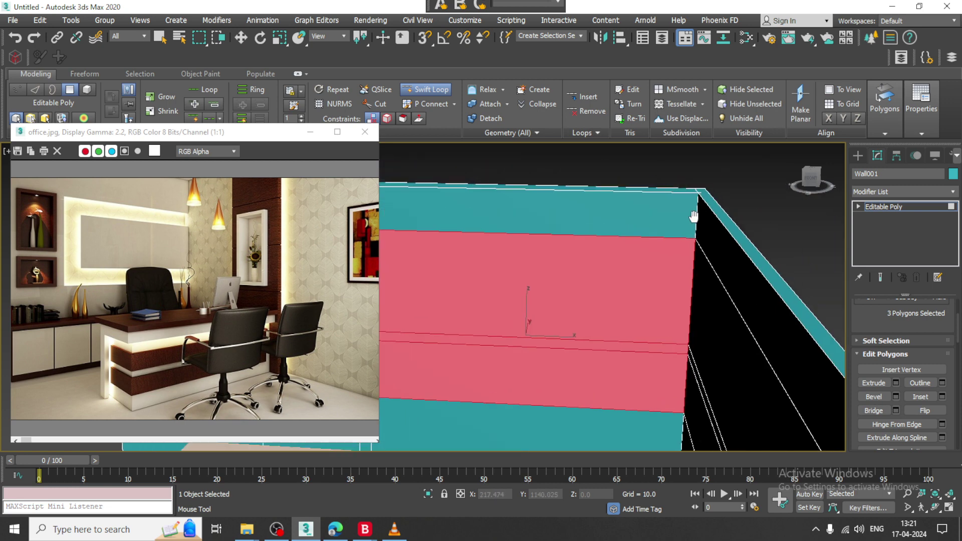
pyautogui.click(700, 188)
pyautogui.keyDown('alt'); pyautogui.moveTo(690, 277); pyautogui.dragTo(730, 260, button='middle'); pyautogui.keyUp('alt')
pyautogui.rightClick(714, 268)
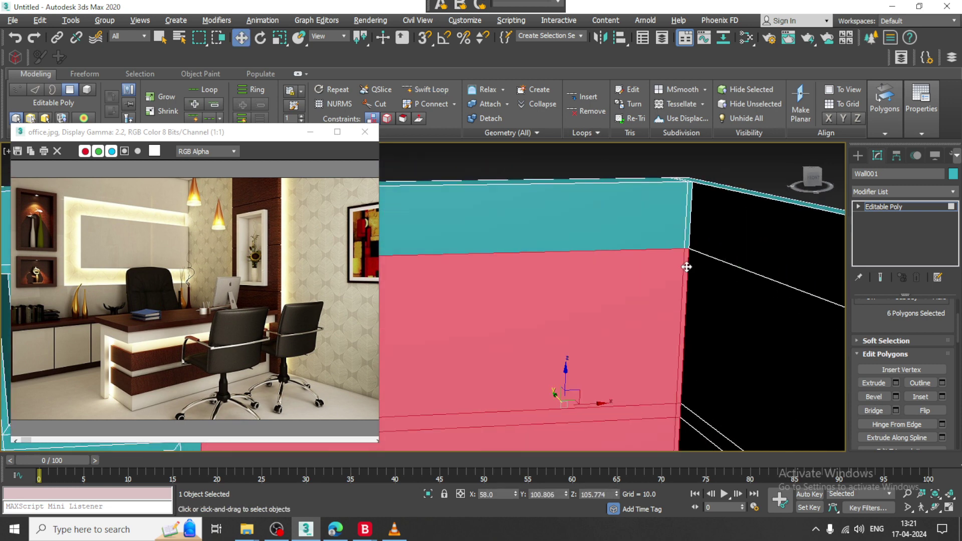
# Step: Deselect the three narrow polygons along the corner and extrude the remaining three -14.209 into the wall as a wide recess
pyautogui.keyDown('alt'); pyautogui.click(687, 267); pyautogui.keyUp('alt')
pyautogui.moveTo(712, 302); pyautogui.dragTo(720, 212, button='middle')
pyautogui.scroll(3, 689, 285)
pyautogui.keyDown('alt'); pyautogui.click(696, 311); pyautogui.keyUp('alt')
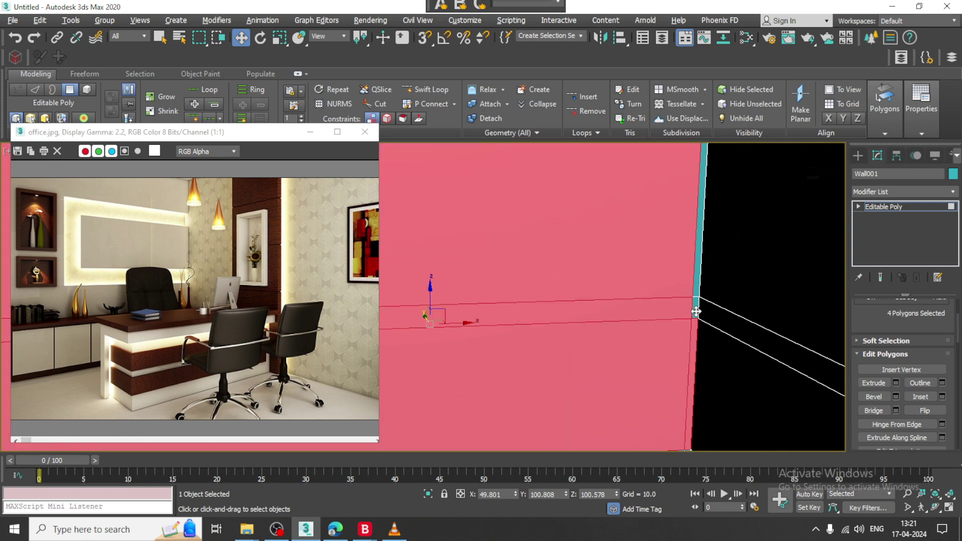
pyautogui.keyDown('alt'); pyautogui.click(693, 358); pyautogui.keyUp('alt')
pyautogui.moveTo(729, 360); pyautogui.dragTo(734, 326, button='middle')
pyautogui.press('F3')
pyautogui.scroll(-2, 732, 335)
pyautogui.scroll(-3, 727, 328)
pyautogui.moveTo(602, 335)
pyautogui.mouseDown(button='middle')
pyautogui.moveTo(642, 347)
pyautogui.moveTo(613, 324)
pyautogui.mouseUp(button='middle')
pyautogui.press('F3')
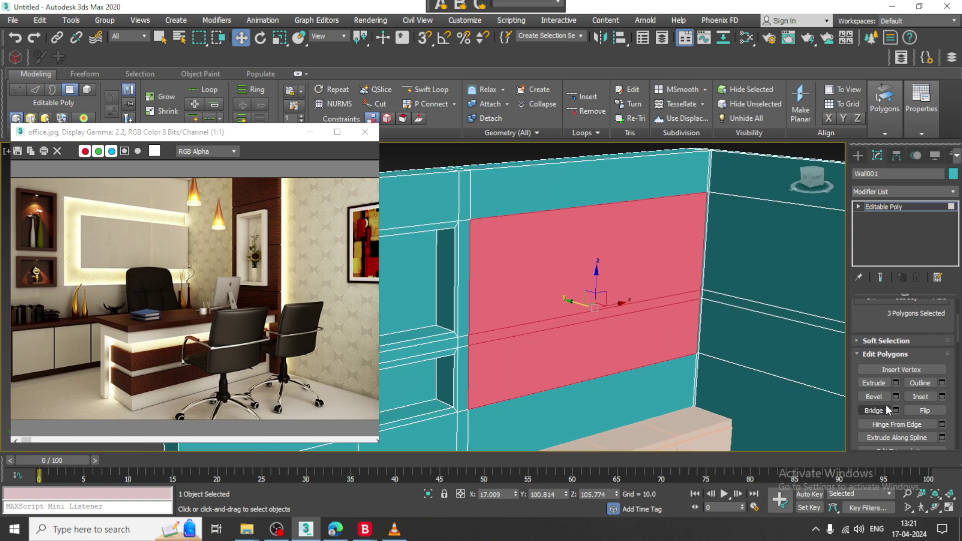
pyautogui.click(896, 383)
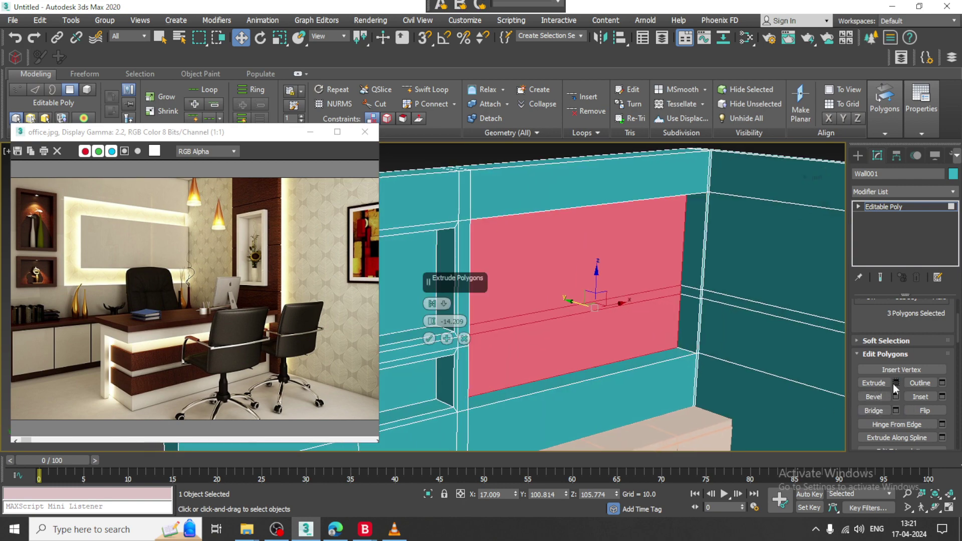
pyautogui.click(430, 340)
pyautogui.keyDown('alt'); pyautogui.moveTo(627, 314); pyautogui.dragTo(614, 295, button='middle'); pyautogui.keyUp('alt')
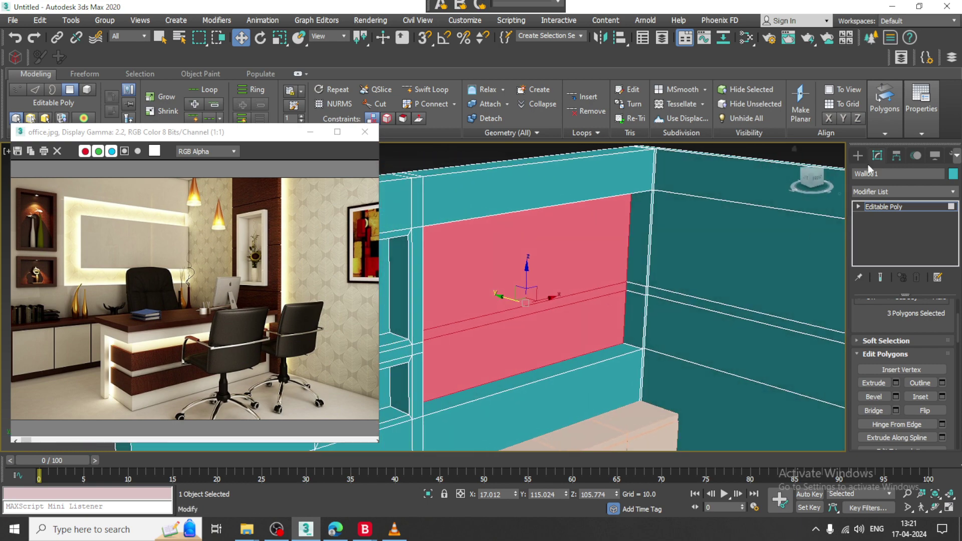
# Step: Create an AutoGrid box from the adjoining wall in front of the recess, about 45 long, 2.5 wide and 129 high
pyautogui.click(858, 157)
pyautogui.click(880, 230)
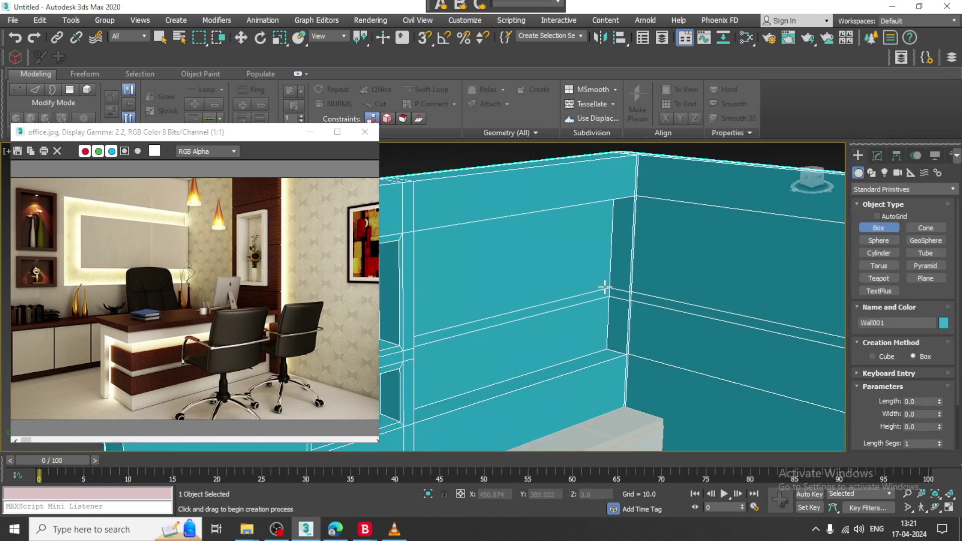
pyautogui.keyDown('alt'); pyautogui.moveTo(649, 256); pyautogui.dragTo(542, 286, button='middle'); pyautogui.keyUp('alt')
pyautogui.click(877, 216)
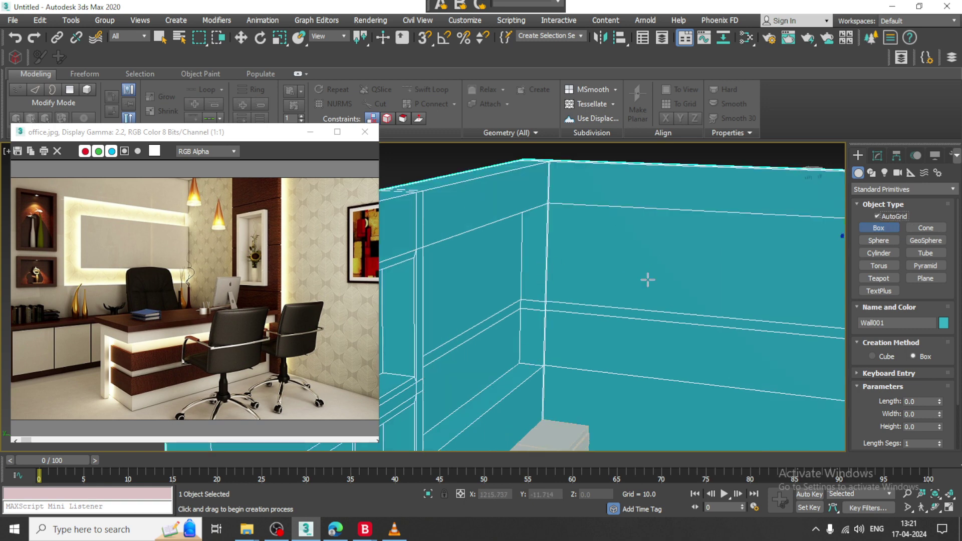
pyautogui.keyDown('alt'); pyautogui.moveTo(646, 280); pyautogui.dragTo(595, 282, button='middle'); pyautogui.keyUp('alt')
pyautogui.moveTo(576, 240); pyautogui.dragTo(576, 322)
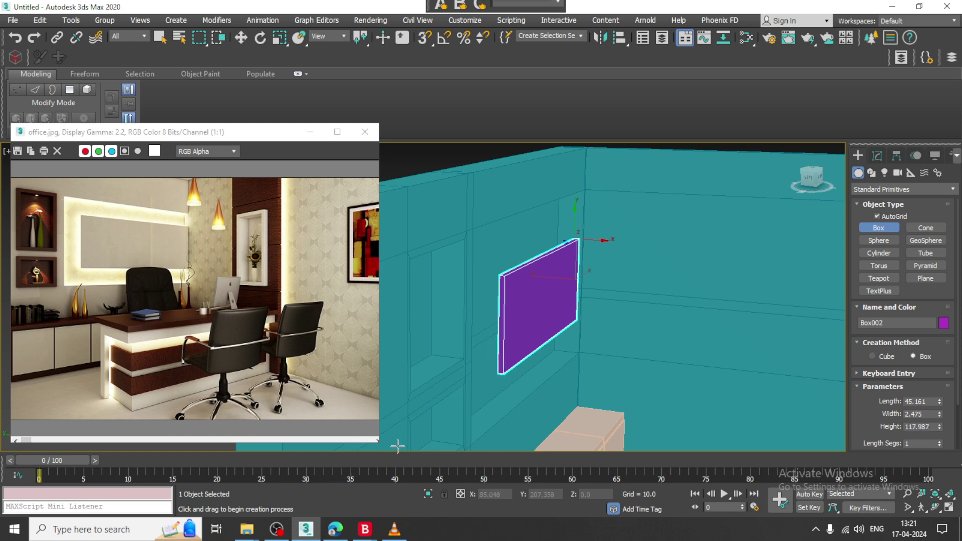
pyautogui.click(374, 442)
pyautogui.scroll(-3, 465, 346)
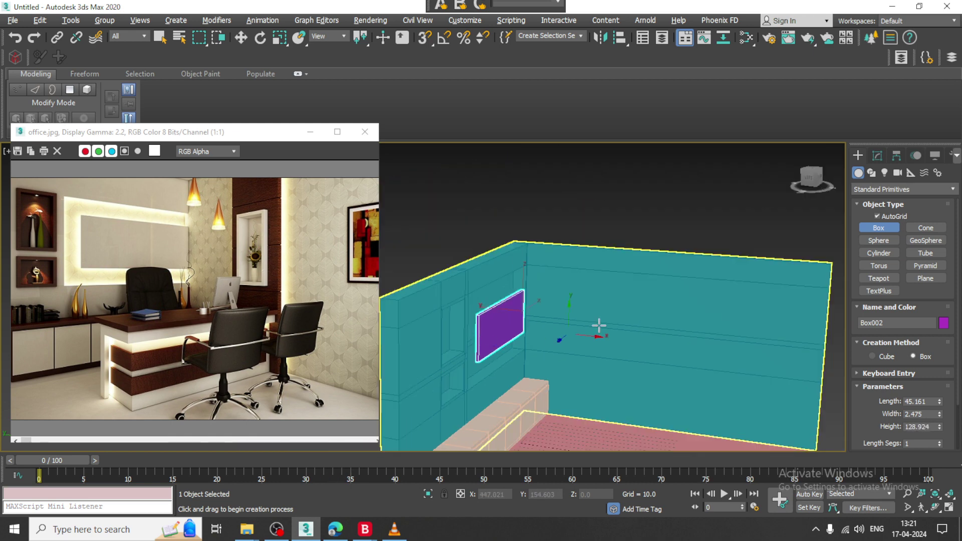
pyautogui.keyDown('alt'); pyautogui.moveTo(600, 326); pyautogui.dragTo(566, 315, button='middle'); pyautogui.keyUp('alt')
pyautogui.moveTo(566, 314); pyautogui.dragTo(586, 293, button='middle')
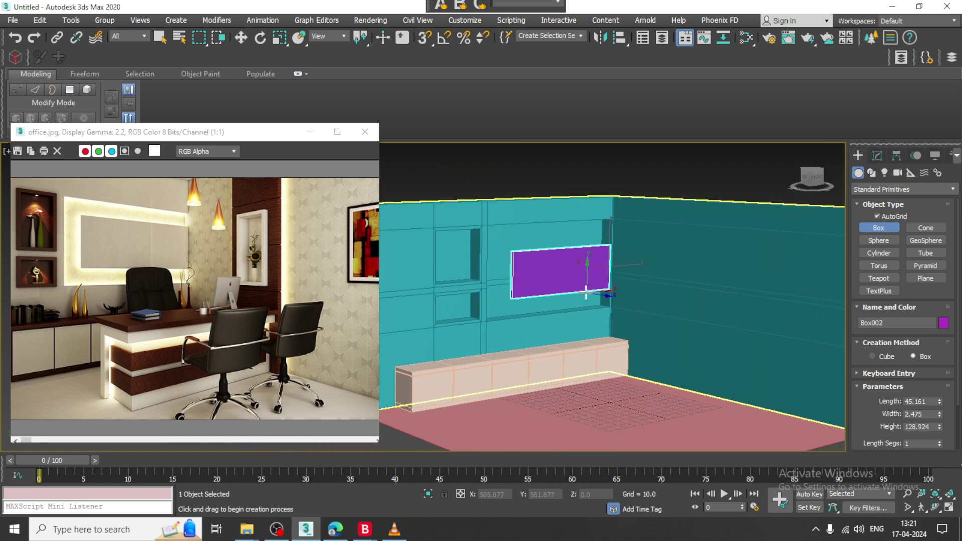
pyautogui.press('w')
# Step: Save the scene as office in the April 2024 folder on Local Disk (D:)
pyautogui.hotkey('ctrl', 's')
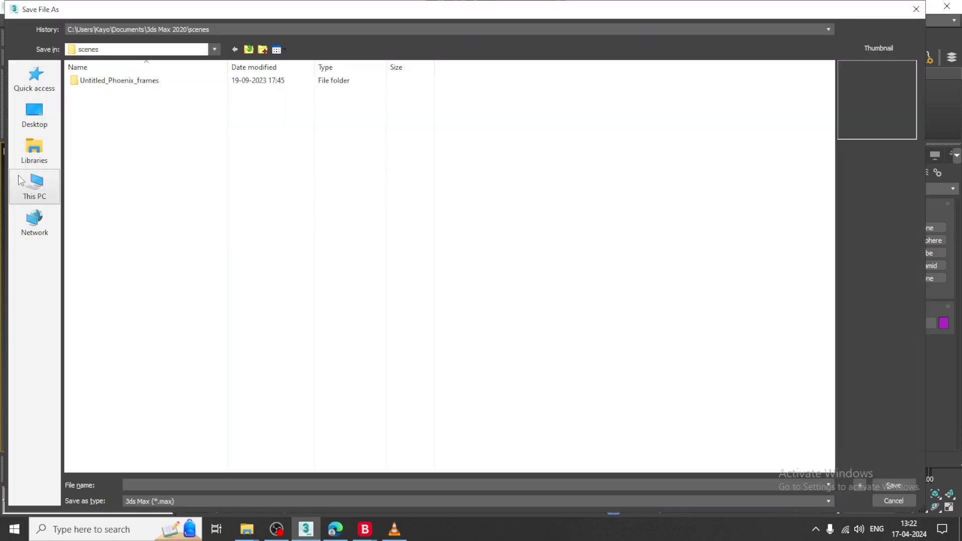
pyautogui.click(30, 188)
pyautogui.doubleClick(264, 170)
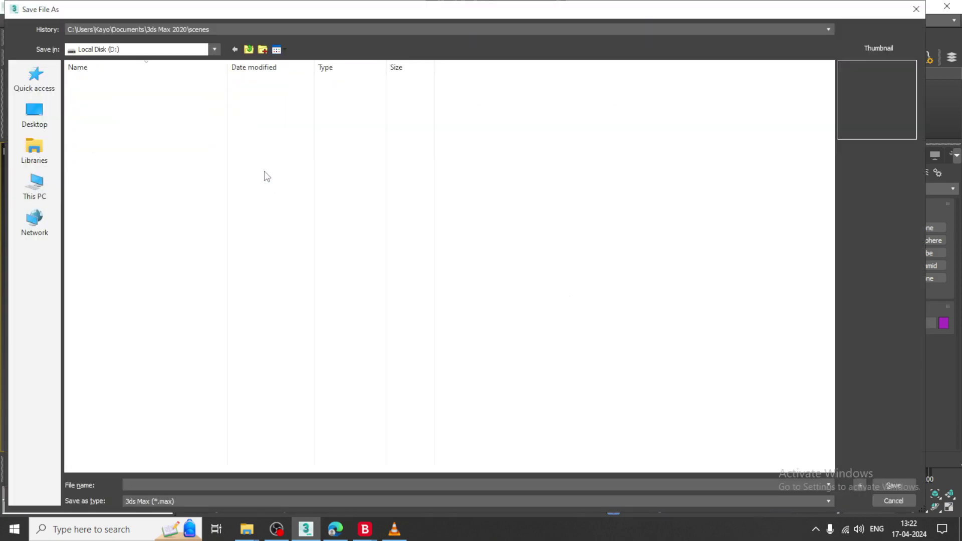
pyautogui.click(88, 301)
pyautogui.press('a')
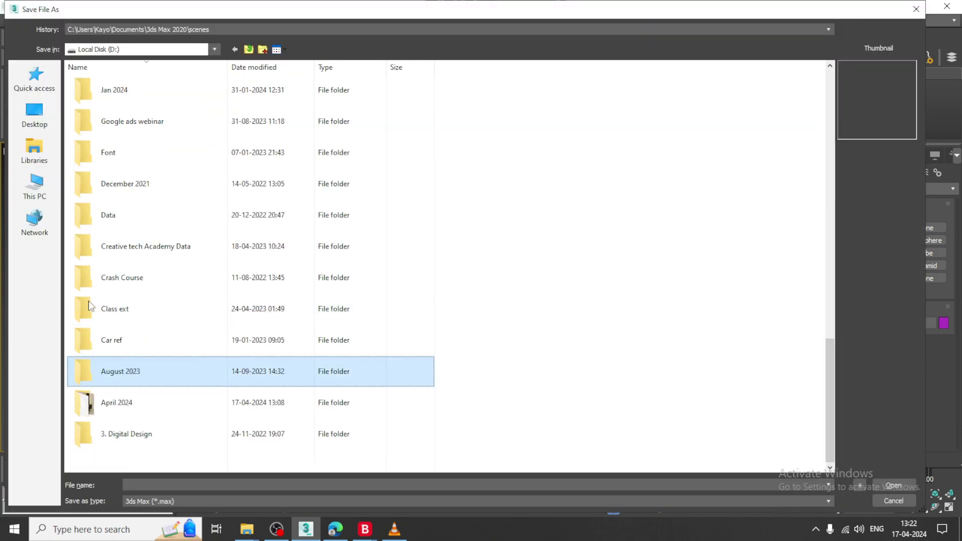
pyautogui.doubleClick(130, 405)
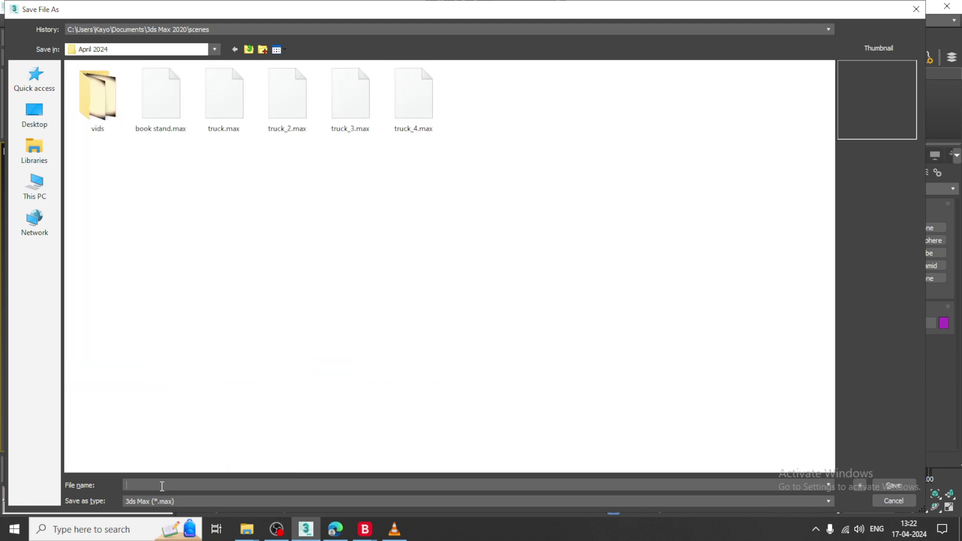
pyautogui.write('office')
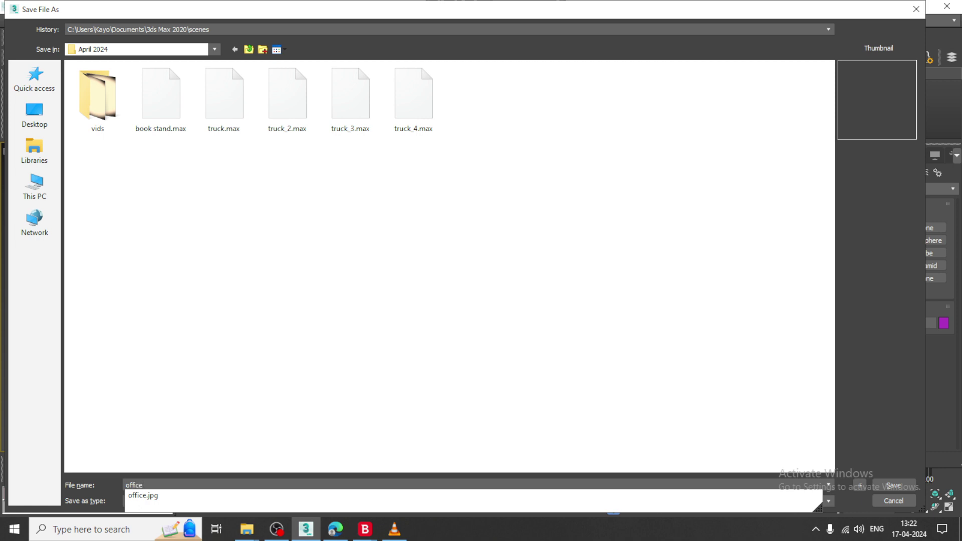
pyautogui.press('Return')
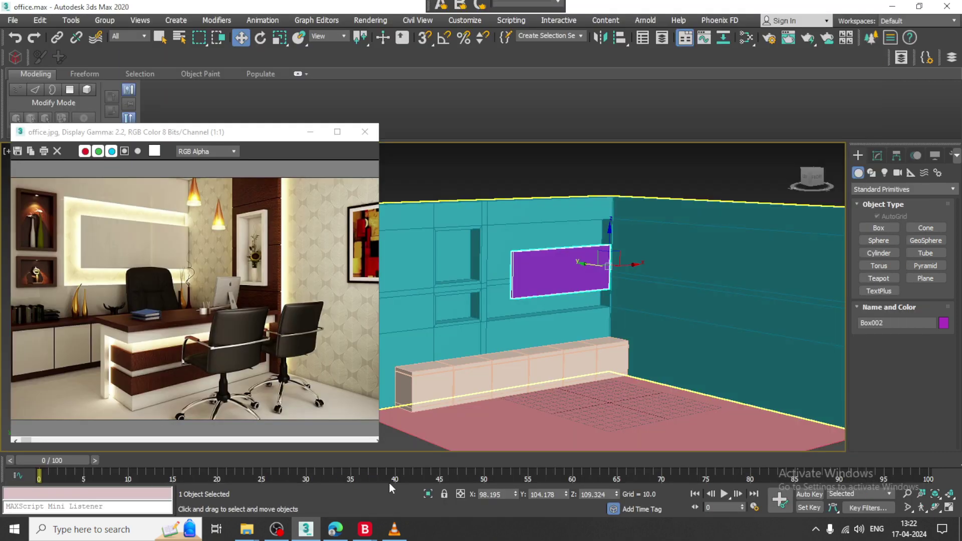
# Step: Isolate the purple box and convert it to an Editable Poly
pyautogui.click(428, 494)
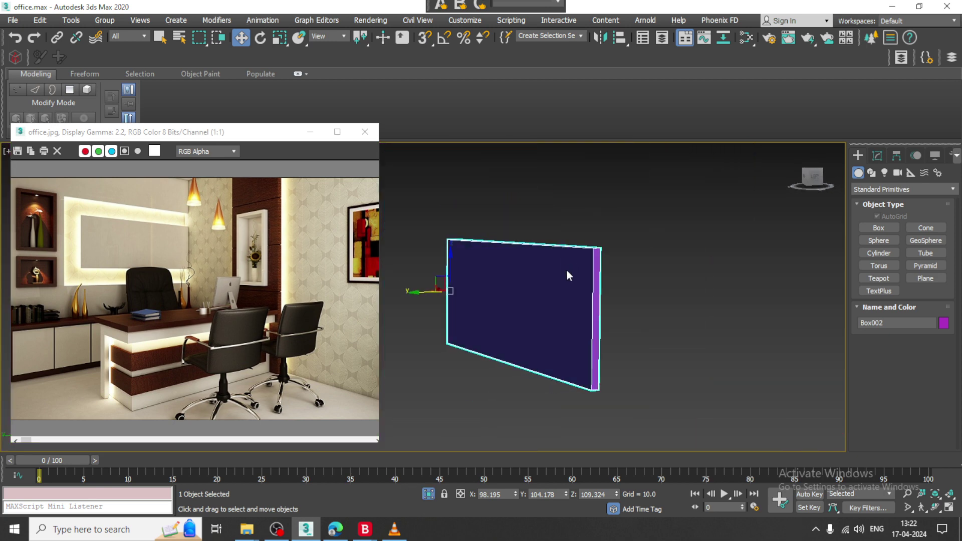
pyautogui.rightClick(567, 276)
pyautogui.moveTo(626, 398)
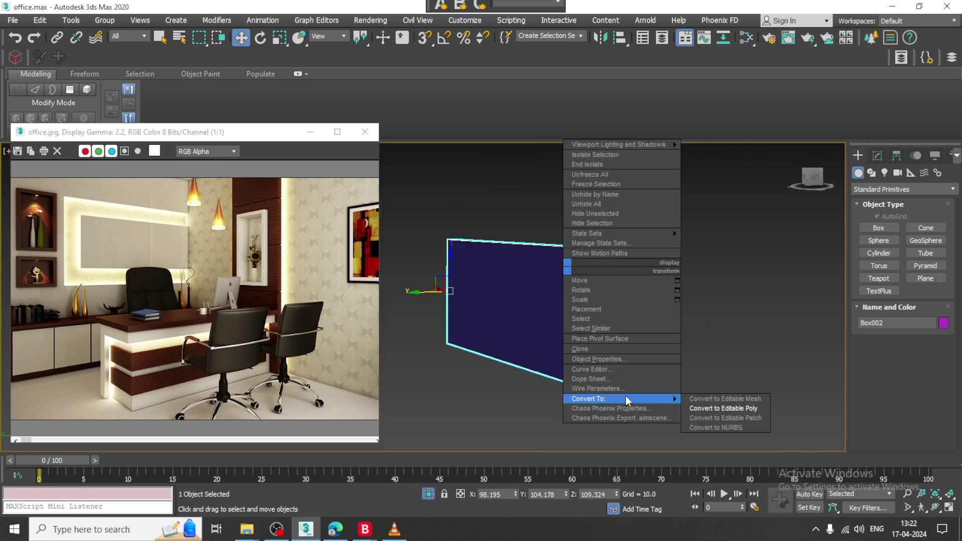
pyautogui.click(756, 411)
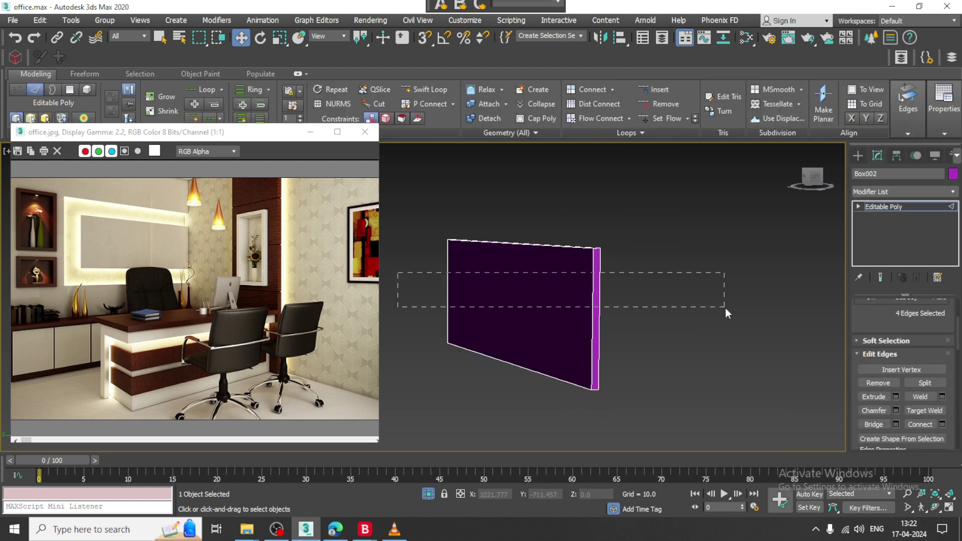
# Step: Connect the panel's four vertical edges with two horizontal segments at a pinch of 18
pyautogui.moveTo(726, 308); pyautogui.dragTo(726, 308)
pyautogui.click(943, 425)
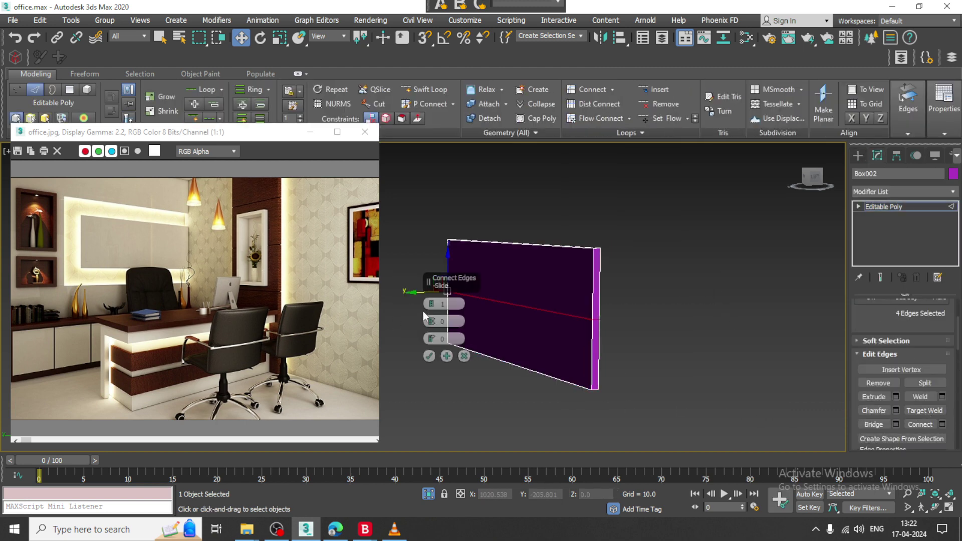
pyautogui.moveTo(429, 305); pyautogui.dragTo(431, 312)
pyautogui.click(431, 355)
# Step: Connect the panel's horizontal edges with one vertical segment and move that loop right beside the end nearest the room corner
pyautogui.keyDown('alt'); pyautogui.moveTo(432, 354); pyautogui.dragTo(562, 225, button='middle'); pyautogui.keyUp('alt')
pyautogui.moveTo(517, 173); pyautogui.dragTo(596, 451)
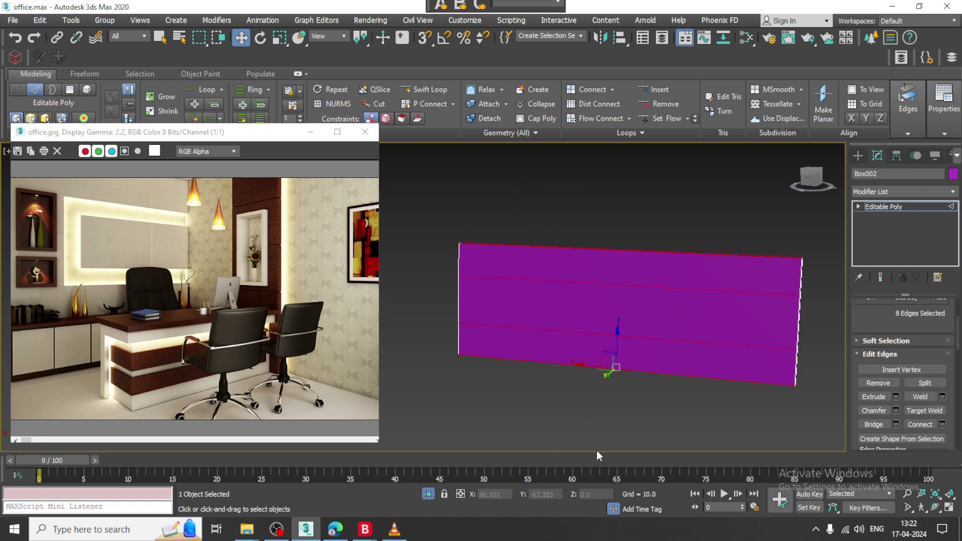
pyautogui.click(943, 425)
pyautogui.click(432, 306)
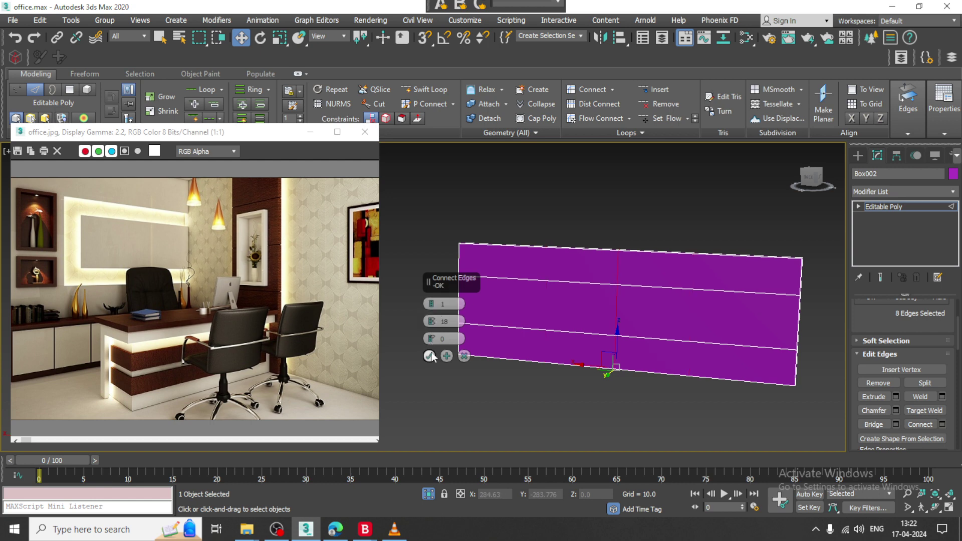
pyautogui.click(430, 355)
pyautogui.moveTo(592, 307); pyautogui.dragTo(443, 310)
# Step: Try to extrude the middle polygon on the panel's back by 10 and check the block against the wall recess
pyautogui.press('4')
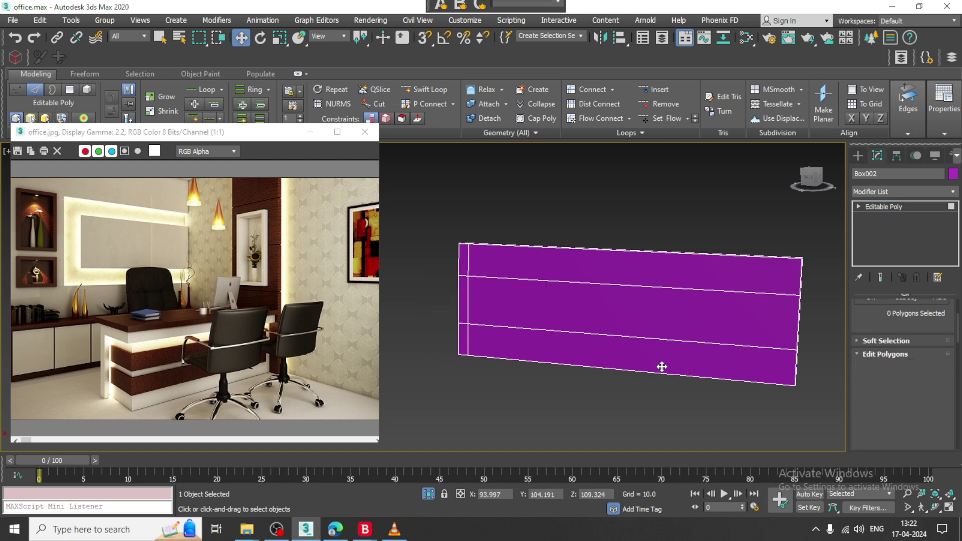
pyautogui.keyDown('alt'); pyautogui.moveTo(735, 339); pyautogui.dragTo(692, 348, button='middle'); pyautogui.keyUp('alt')
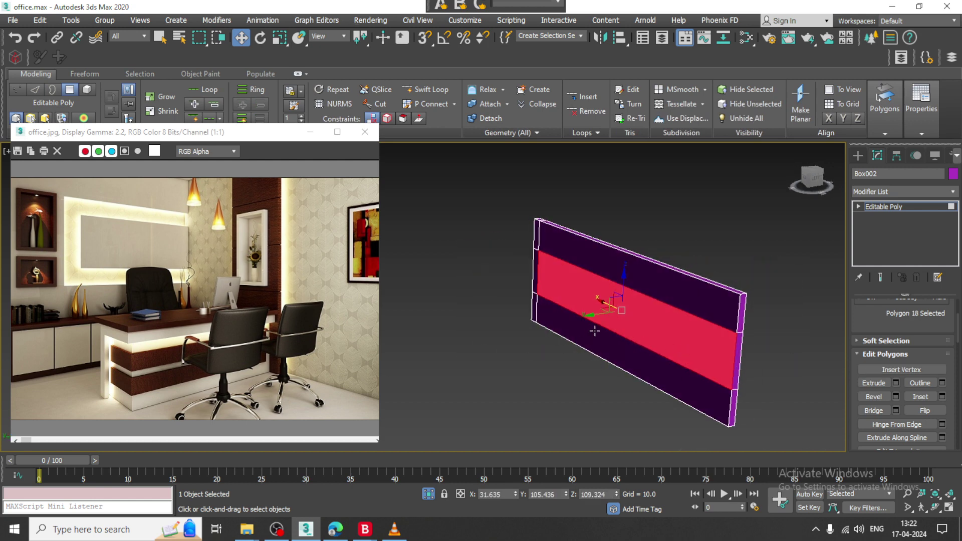
pyautogui.keyDown('shift'); pyautogui.moveTo(585, 318); pyautogui.dragTo(591, 311); pyautogui.keyUp('shift')
pyautogui.click(529, 275)
pyautogui.click(896, 383)
pyautogui.click(429, 338)
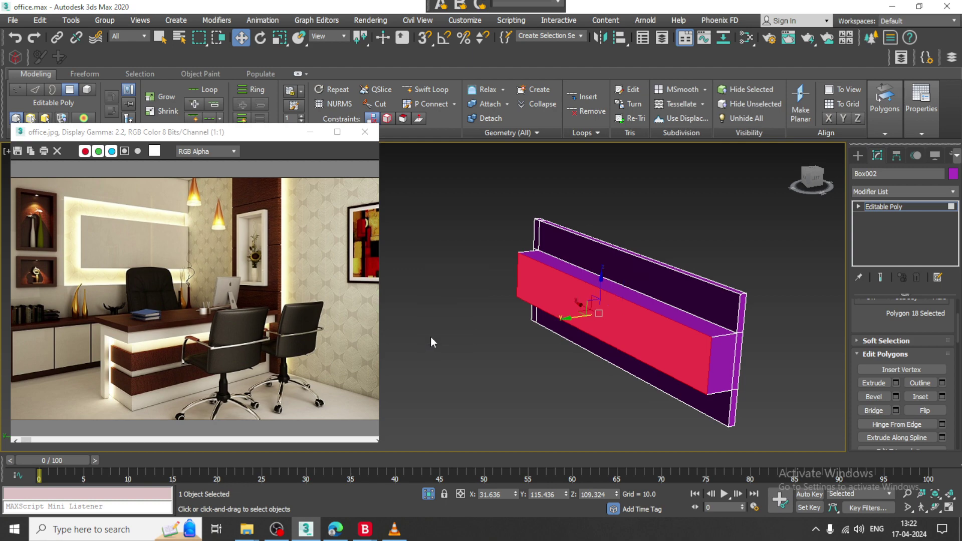
pyautogui.keyDown('alt'); pyautogui.moveTo(431, 337); pyautogui.dragTo(653, 220, button='middle'); pyautogui.keyUp('alt')
pyautogui.rightClick(646, 173)
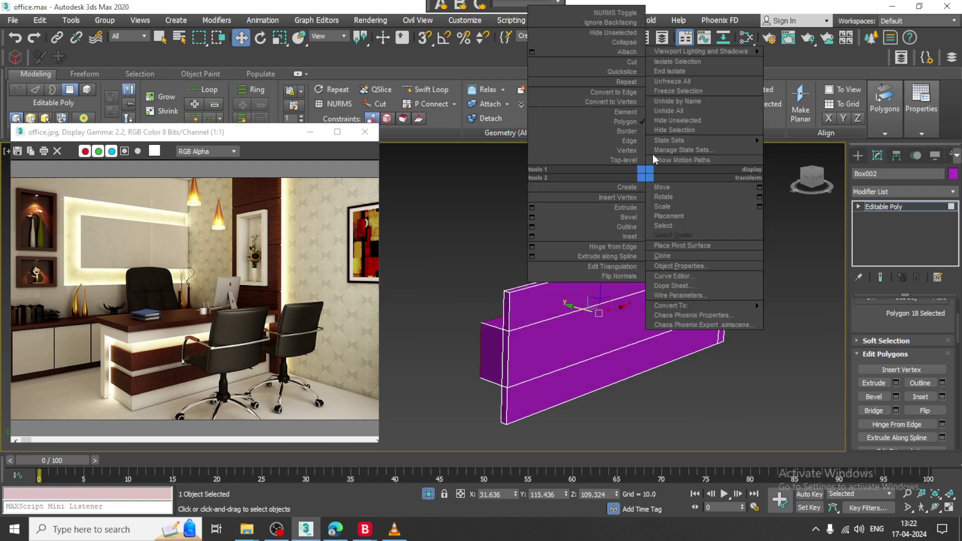
pyautogui.click(676, 71)
pyautogui.scroll(-2, 583, 350)
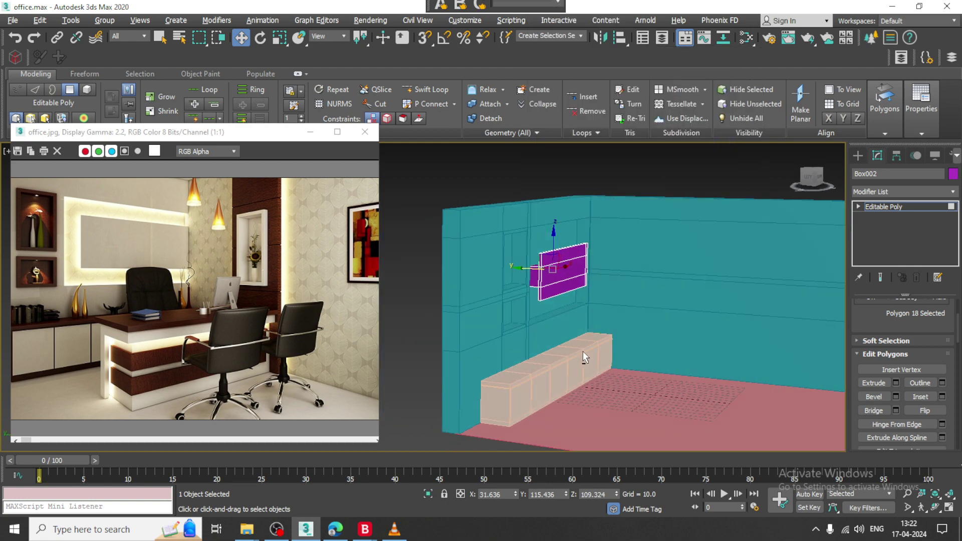
pyautogui.scroll(5, 558, 255)
pyautogui.keyDown('alt'); pyautogui.moveTo(558, 255); pyautogui.dragTo(540, 313, button='middle'); pyautogui.keyUp('alt')
pyautogui.scroll(2, 540, 313)
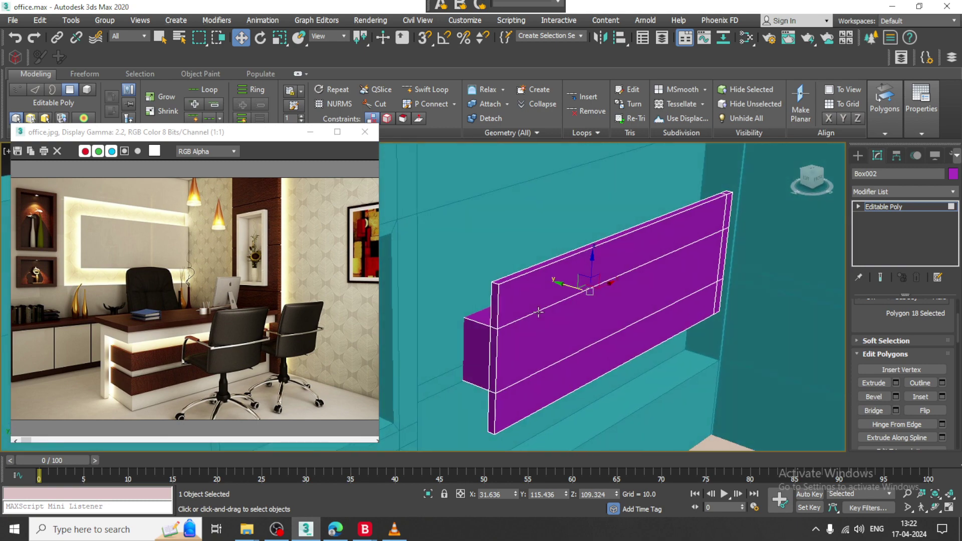
# Step: Undo the back extrusion and add a vertical Swift Loop on the isolated panel right beside the end away from the room corner
pyautogui.press('4')
pyautogui.hotkey('alt', 'q')
pyautogui.keyDown('alt'); pyautogui.moveTo(558, 308); pyautogui.dragTo(589, 274, button='middle'); pyautogui.keyUp('alt')
pyautogui.click(428, 90)
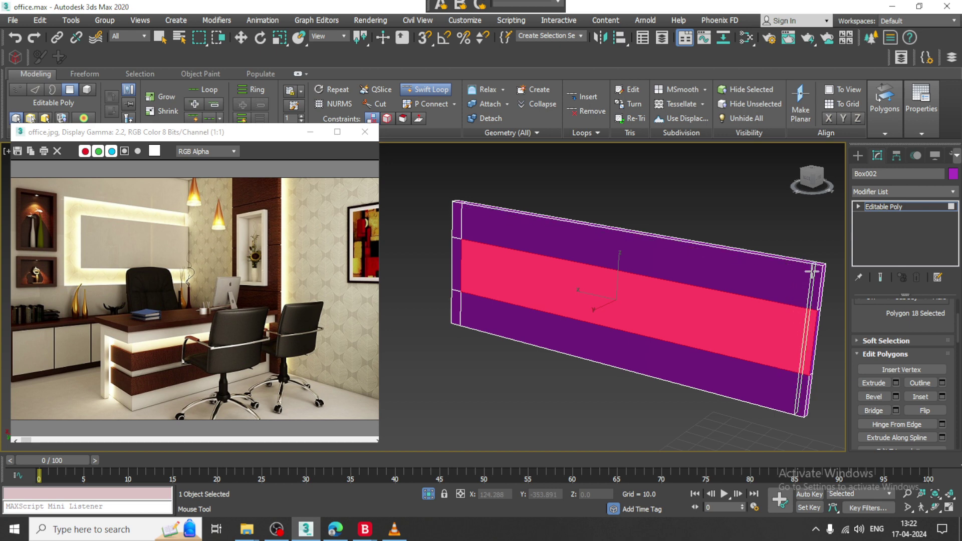
pyautogui.click(813, 272)
pyautogui.rightClick(820, 349)
# Step: Extrude the middle back polygon between the two end loops by 10 and bring the rest of the room back into view
pyautogui.keyDown('alt'); pyautogui.click(811, 335); pyautogui.keyUp('alt')
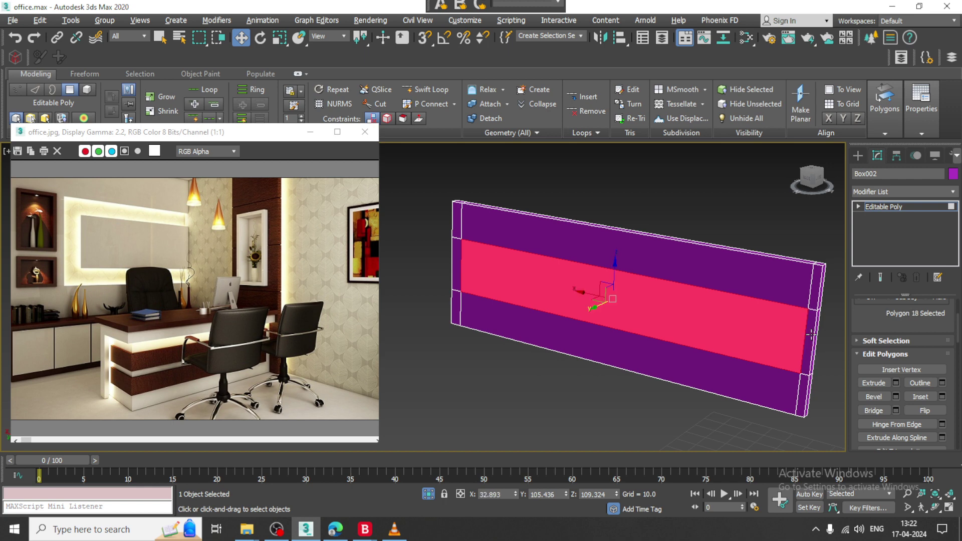
pyautogui.click(896, 382)
pyautogui.click(431, 340)
pyautogui.rightClick(588, 170)
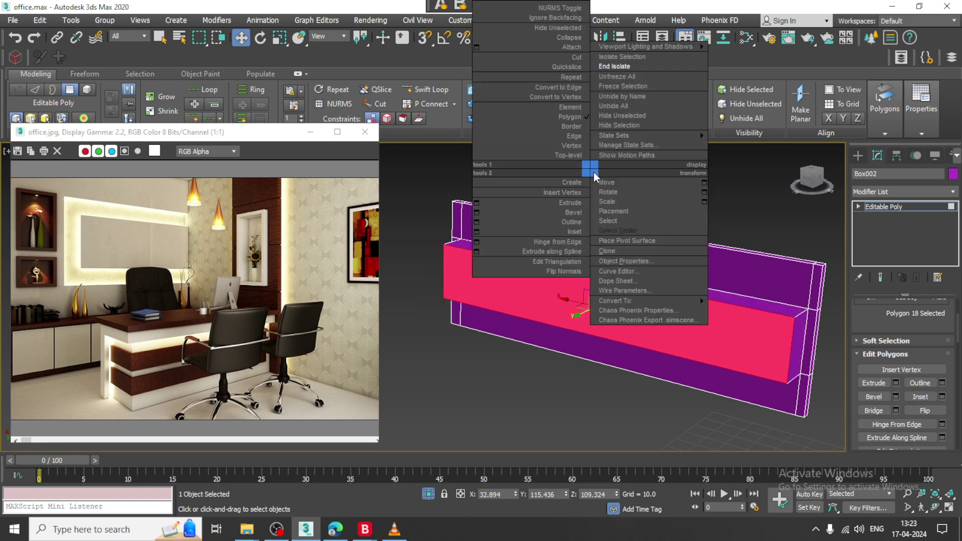
pyautogui.click(623, 65)
# Step: Move the extruded back face along Y to about 115.3 so the block meets the recess wall, and leave polygon editing
pyautogui.scroll(5, 556, 259)
pyautogui.keyDown('alt'); pyautogui.moveTo(479, 280); pyautogui.dragTo(525, 284, button='middle'); pyautogui.keyUp('alt')
pyautogui.scroll(2, 519, 300)
pyautogui.press('F3')
pyautogui.scroll(2, 522, 286)
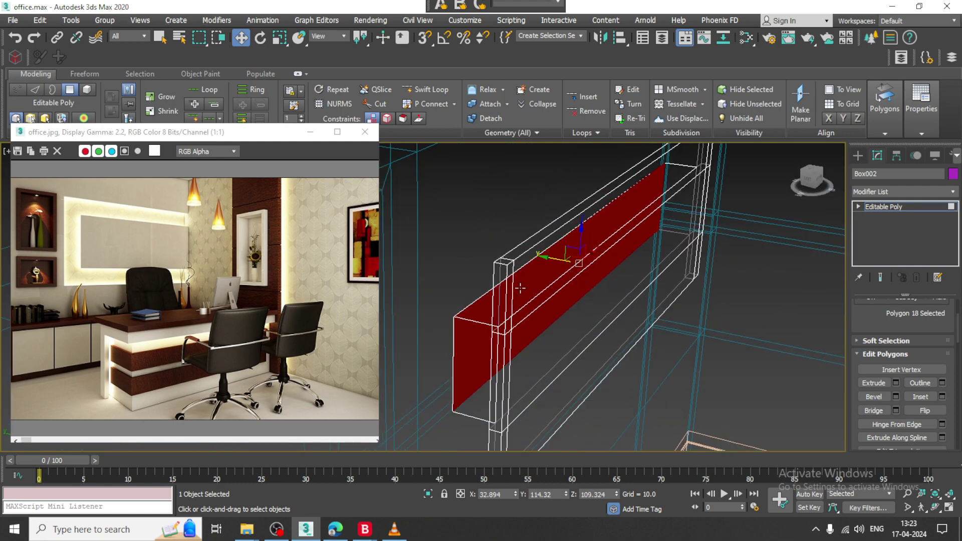
pyautogui.moveTo(551, 260); pyautogui.dragTo(546, 254)
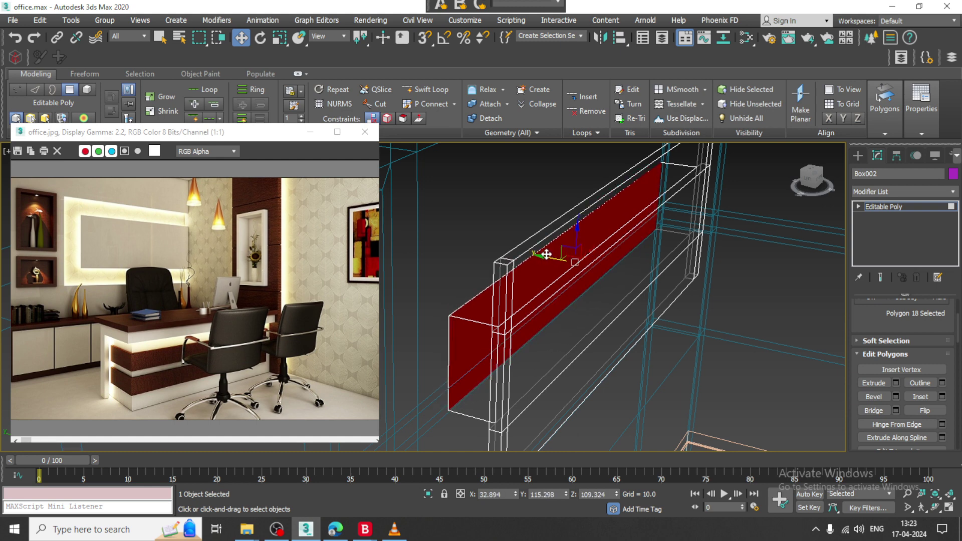
pyautogui.press('F3')
pyautogui.press('z')
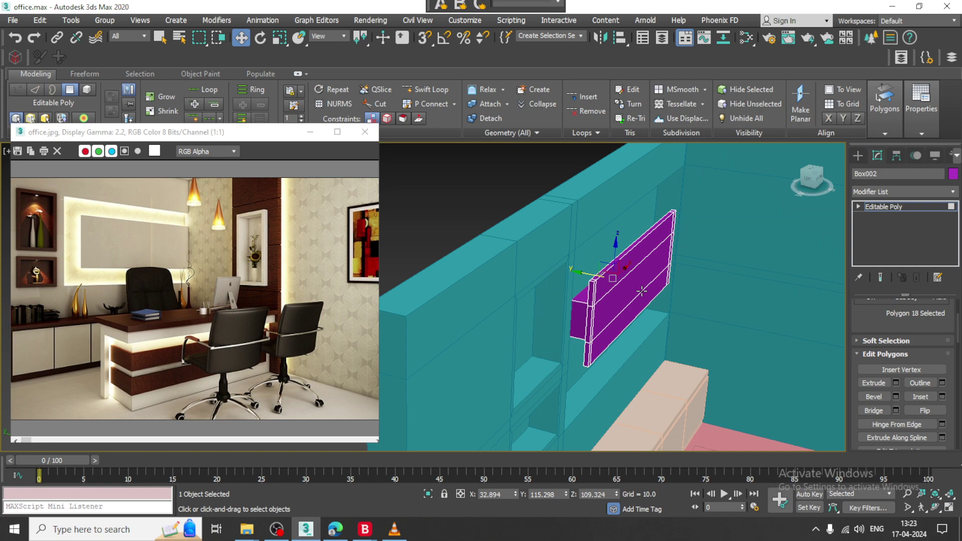
pyautogui.scroll(-5, 645, 284)
pyautogui.keyDown('alt'); pyautogui.moveTo(646, 284); pyautogui.dragTo(603, 268, button='middle'); pyautogui.keyUp('alt')
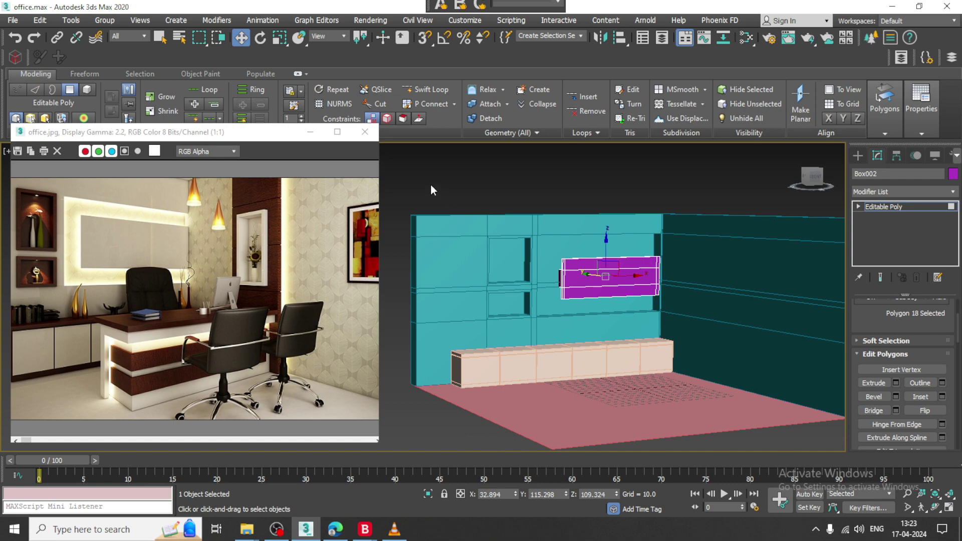
pyautogui.hotkey('ctrl', 'a')
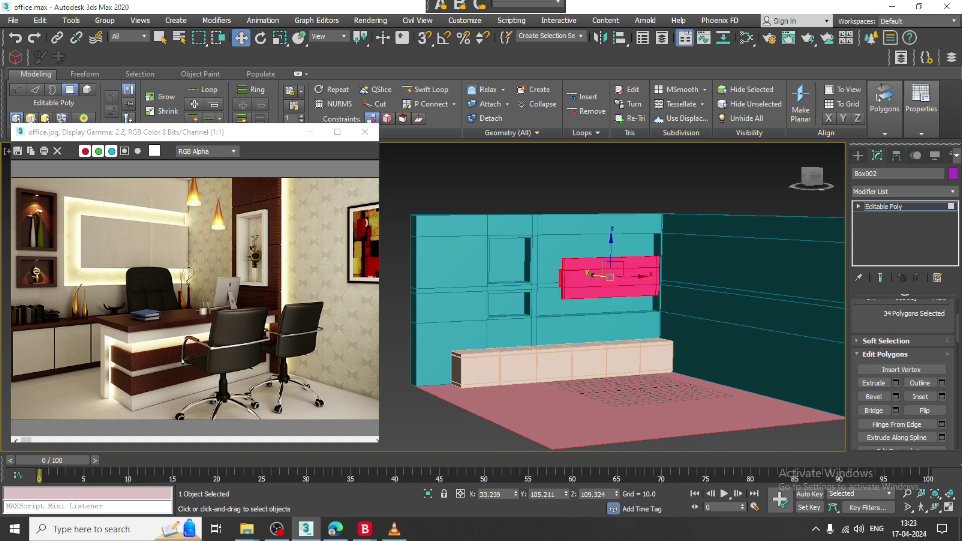
pyautogui.click(907, 207)
pyautogui.hotkey('ctrl', 'a')
pyautogui.press('m')
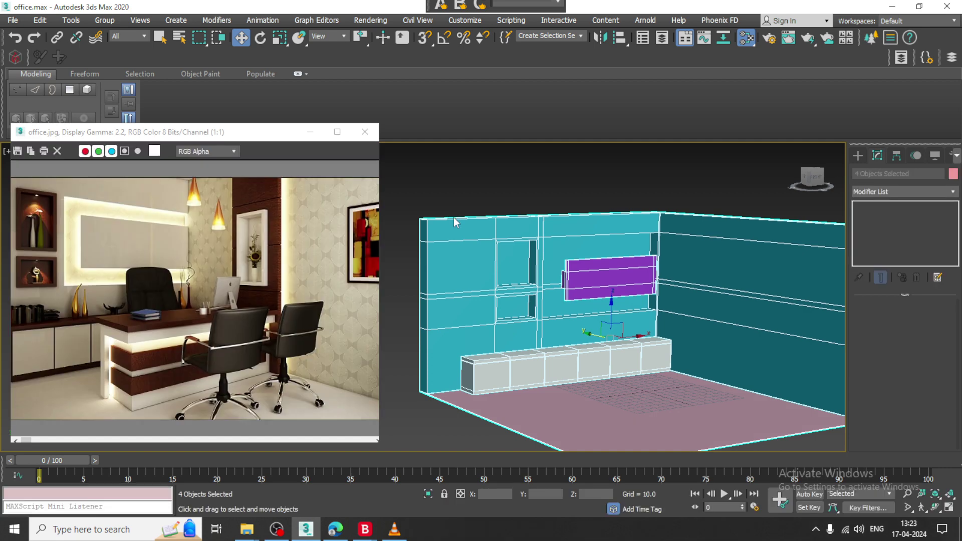
pyautogui.click(580, 189)
pyautogui.press('m')
pyautogui.click(877, 55)
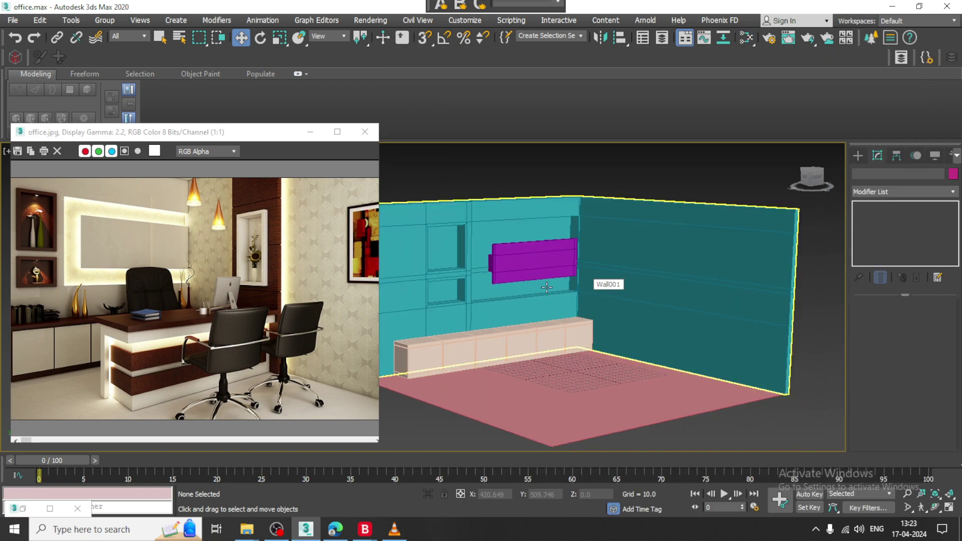
# Step: Raise the low cabinet's upper vertices by about 3.6 in the Left view to make the cabinet taller
pyautogui.scroll(3, 567, 295)
pyautogui.keyDown('alt'); pyautogui.moveTo(564, 299); pyautogui.dragTo(631, 317, button='middle'); pyautogui.keyUp('alt')
pyautogui.click(494, 349)
pyautogui.keyDown('alt'); pyautogui.moveTo(494, 349); pyautogui.dragTo(545, 338, button='middle'); pyautogui.keyUp('alt')
pyautogui.hotkey('alt', 'w')
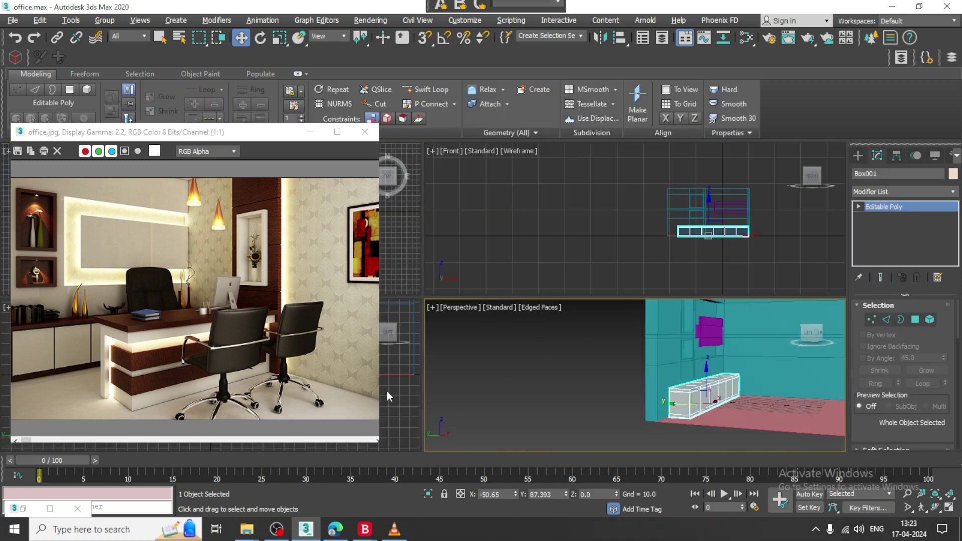
pyautogui.middleClick(398, 385)
pyautogui.hotkey('alt', 'w')
pyautogui.scroll(-5, 474, 345)
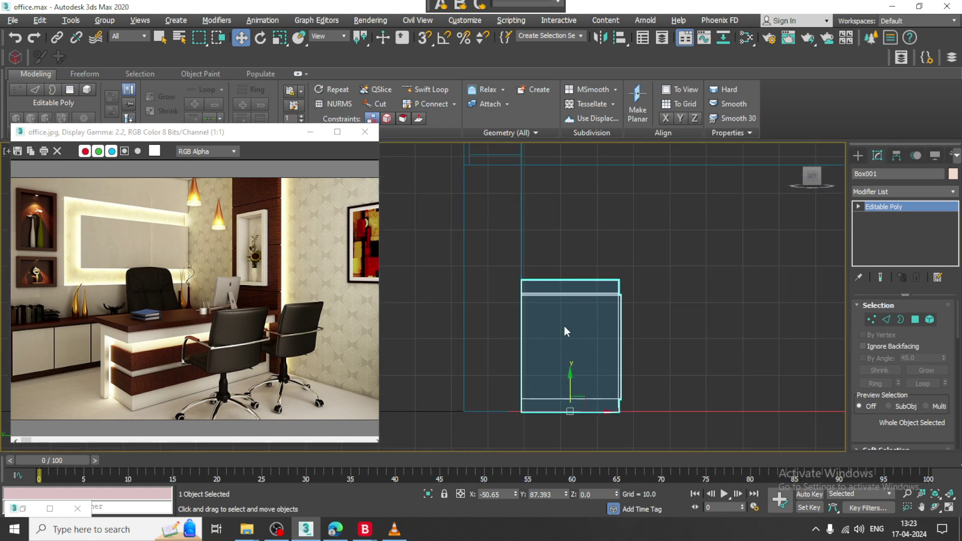
pyautogui.press('1')
pyautogui.moveTo(464, 254); pyautogui.dragTo(762, 357)
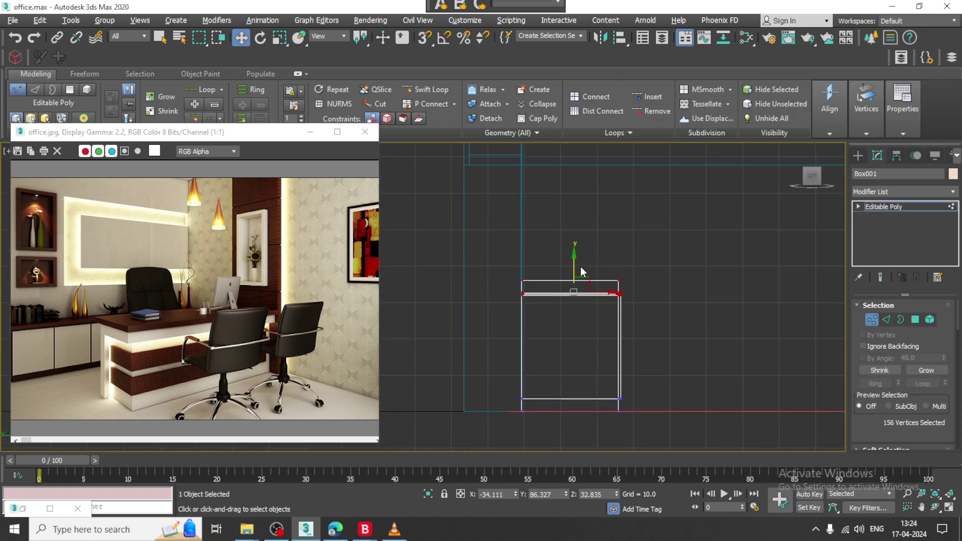
pyautogui.moveTo(580, 267); pyautogui.dragTo(570, 247)
pyautogui.hotkey('alt', 'w')
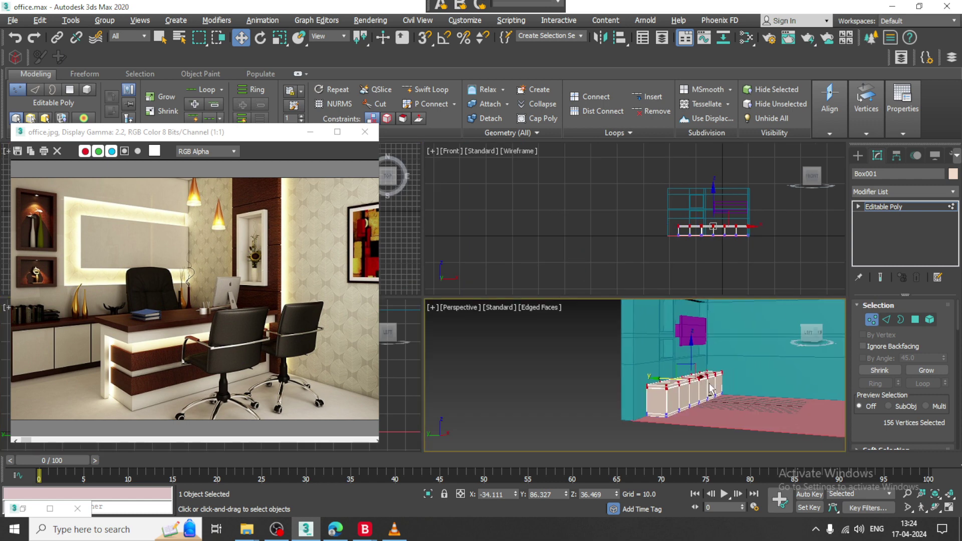
pyautogui.hotkey('alt', 'w')
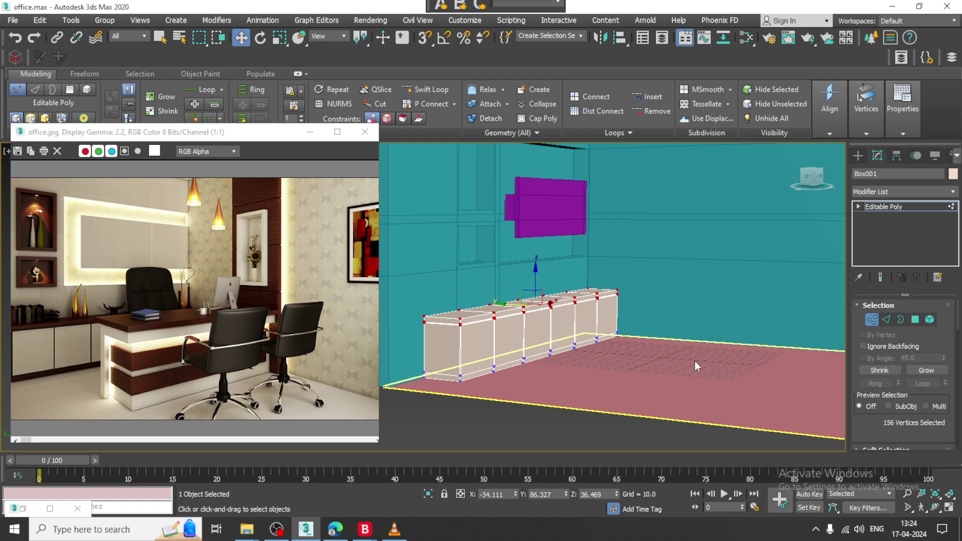
# Step: Move the low cabinet's end vertices near the room corner along X to about 99.4 to meet the side wall, and leave vertex editing
pyautogui.moveTo(598, 293)
pyautogui.keyDown('alt'); pyautogui.mouseDown(button='middle')
pyautogui.moveTo(530, 302)
pyautogui.moveTo(657, 314)
pyautogui.mouseUp(button='middle'); pyautogui.keyUp('alt')
pyautogui.press('F3')
pyautogui.keyDown('alt'); pyautogui.moveTo(752, 434); pyautogui.dragTo(701, 330, button='middle'); pyautogui.keyUp('alt')
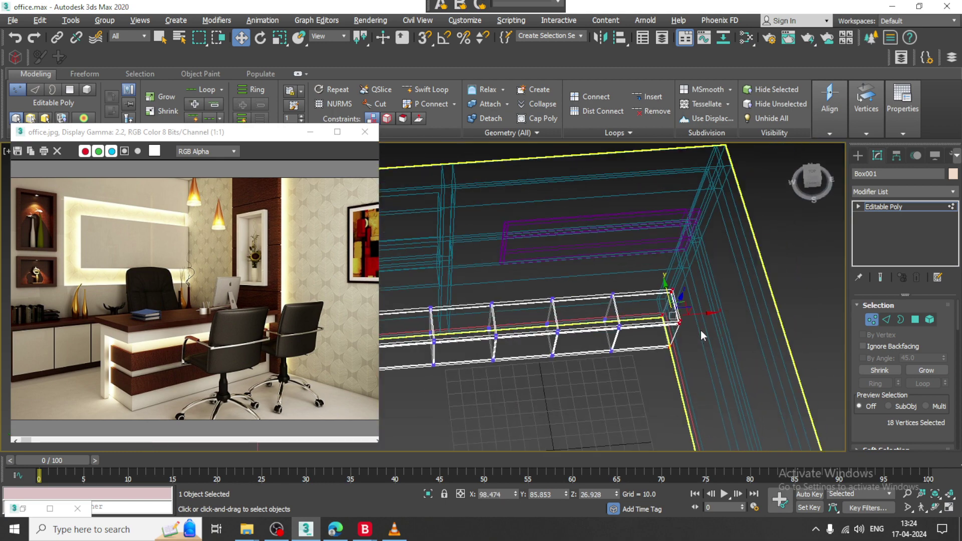
pyautogui.press('F3')
pyautogui.scroll(4, 667, 326)
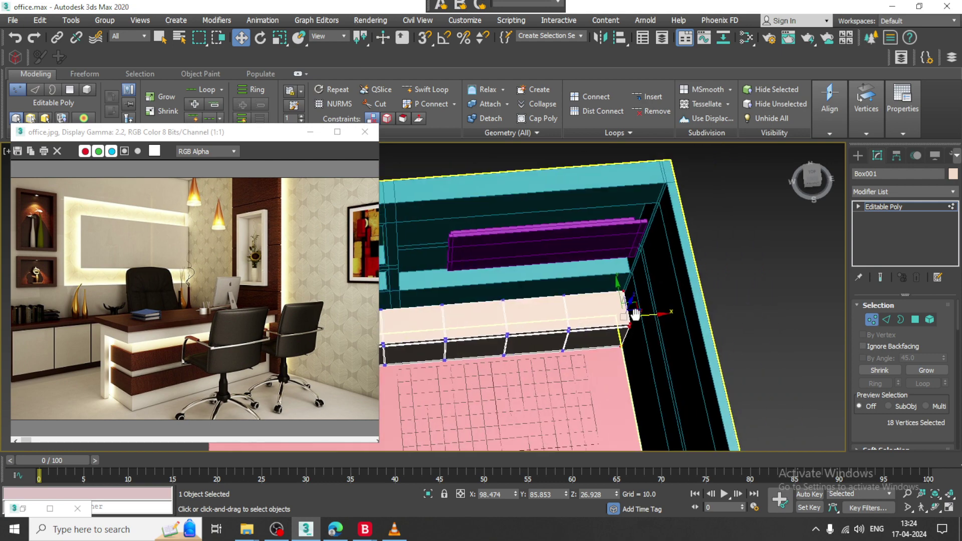
pyautogui.keyDown('alt'); pyautogui.moveTo(639, 329); pyautogui.dragTo(635, 329, button='middle'); pyautogui.keyUp('alt')
pyautogui.moveTo(619, 306); pyautogui.dragTo(621, 305)
pyautogui.scroll(-4, 621, 305)
pyautogui.keyDown('alt'); pyautogui.moveTo(621, 306); pyautogui.dragTo(579, 321, button='middle'); pyautogui.keyUp('alt')
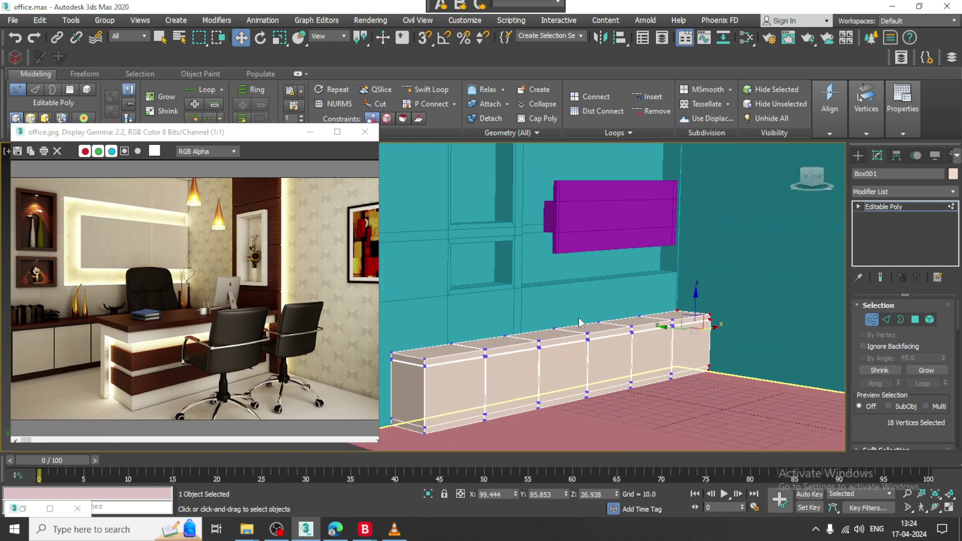
pyautogui.click(914, 207)
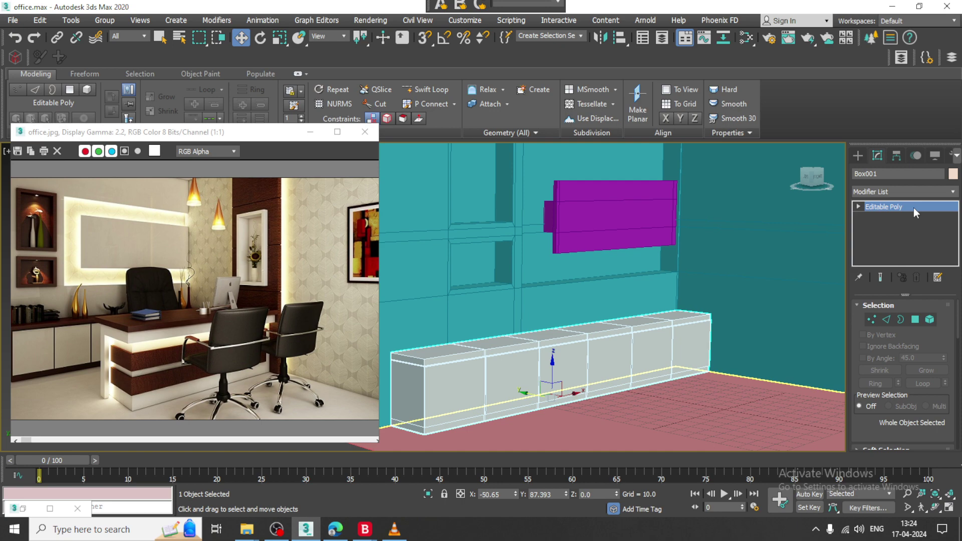
# Step: Raise the wall's top row of vertices to about Z 204 in the Front view to make the room taller
pyautogui.scroll(1, 637, 275)
pyautogui.scroll(-3, 638, 275)
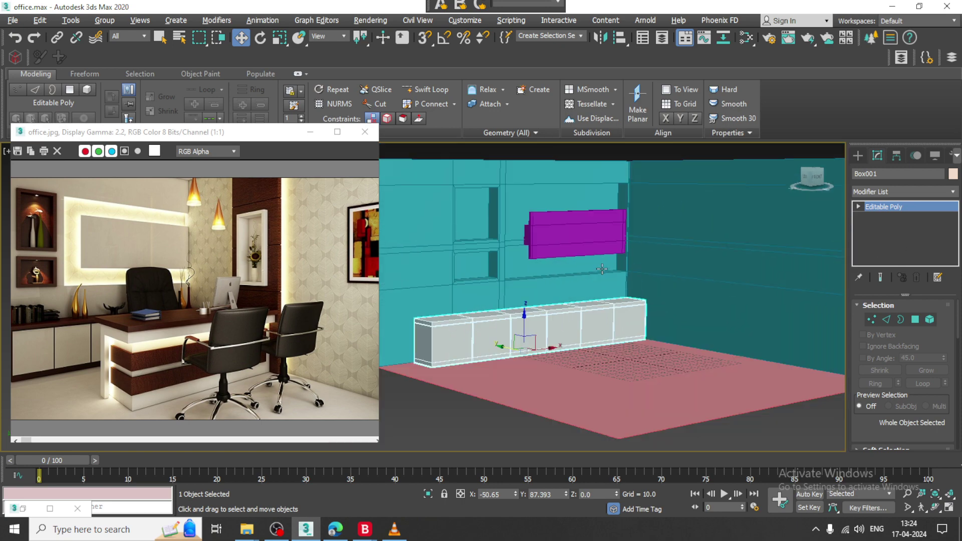
pyautogui.keyDown('alt'); pyautogui.moveTo(637, 275); pyautogui.dragTo(607, 286, button='middle'); pyautogui.keyUp('alt')
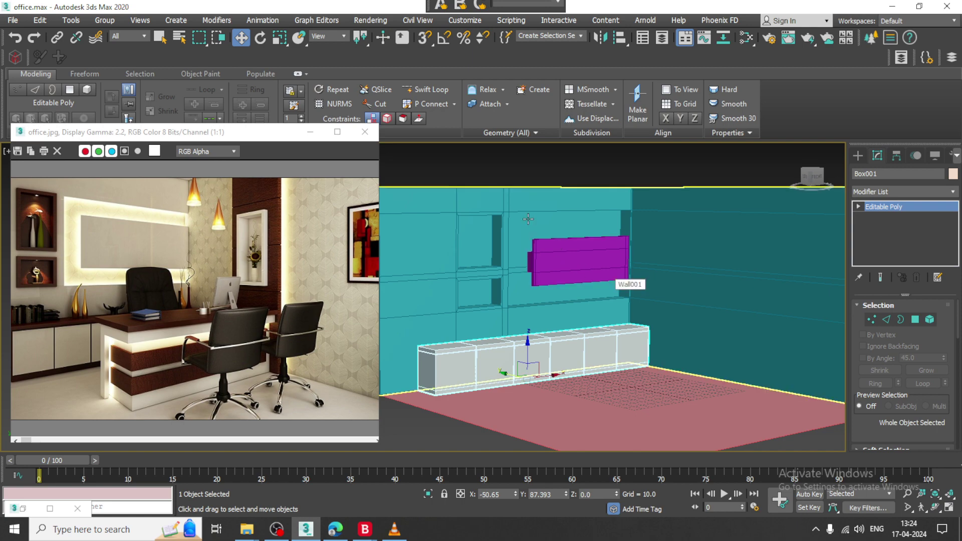
pyautogui.click(570, 226)
pyautogui.scroll(-3, 622, 219)
pyautogui.moveTo(631, 220); pyautogui.dragTo(655, 254, button='middle')
pyautogui.press('1')
pyautogui.moveTo(472, 223); pyautogui.dragTo(870, 249)
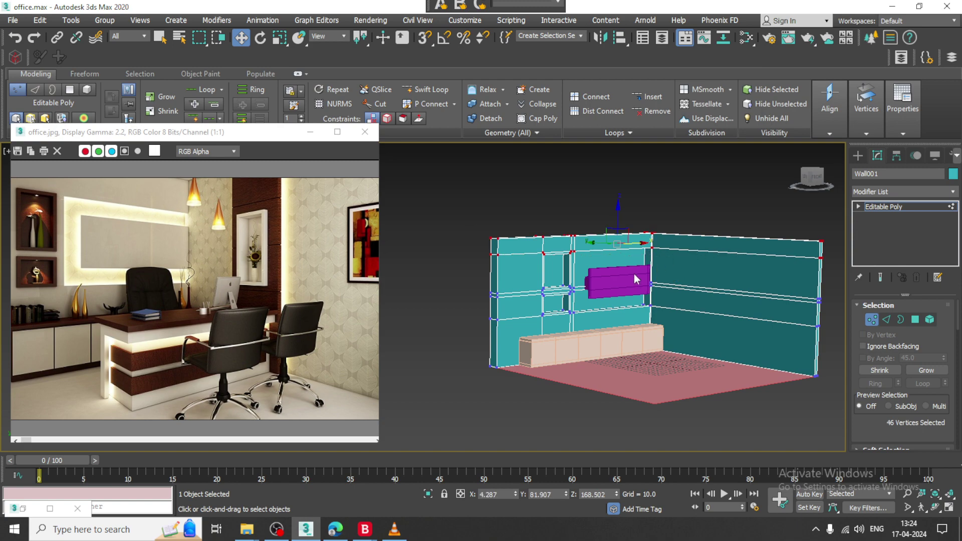
pyautogui.press('F3')
pyautogui.hotkey('alt', 'w')
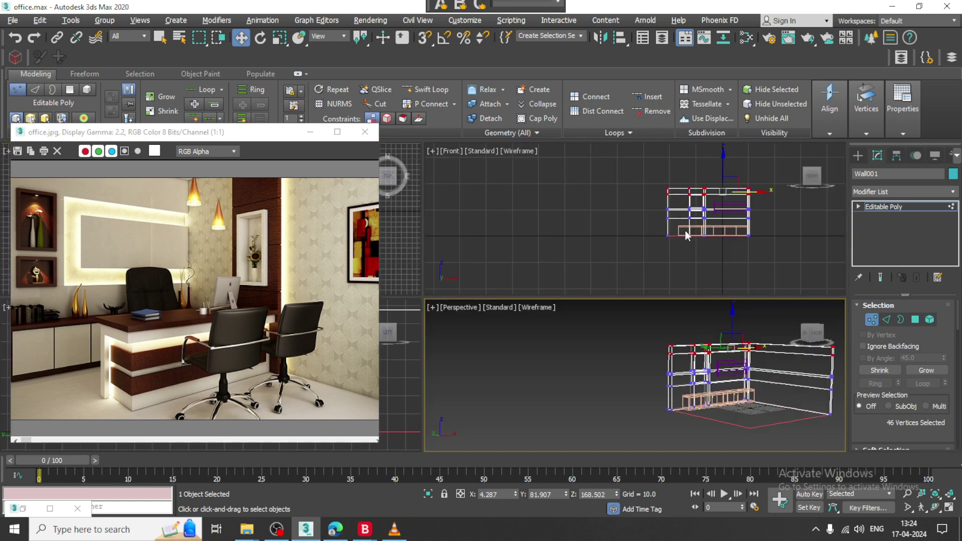
pyautogui.hotkey('alt', 'w')
pyautogui.moveTo(641, 245); pyautogui.dragTo(671, 248)
pyautogui.moveTo(570, 219); pyautogui.dragTo(570, 210)
pyautogui.hotkey('alt', 'w')
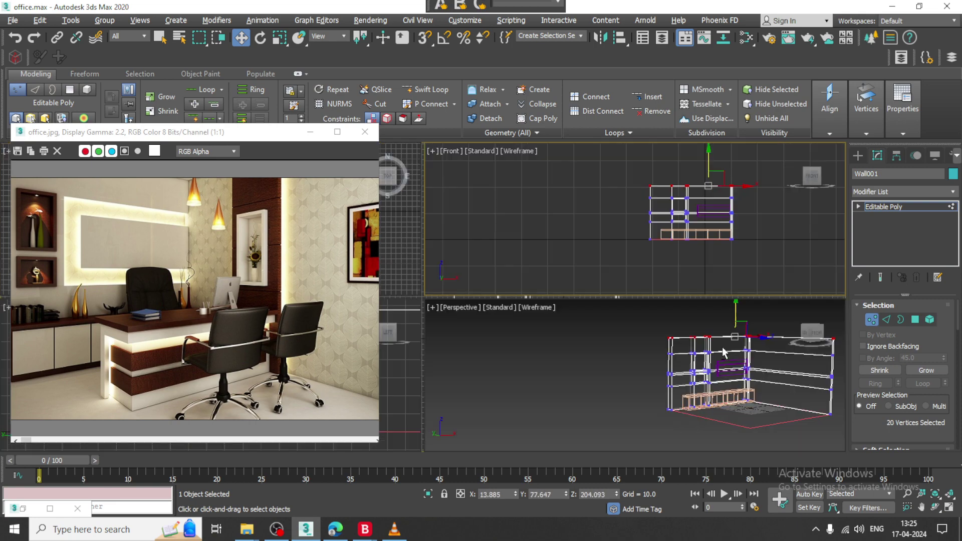
pyautogui.hotkey('alt', 'w')
pyautogui.press('F3')
pyautogui.moveTo(644, 282); pyautogui.dragTo(618, 286, button='middle')
# Step: Collapse the modeling ribbon, and shrink the office.jpg reference window and move it clear of the room model
pyautogui.doubleClick(33, 74)
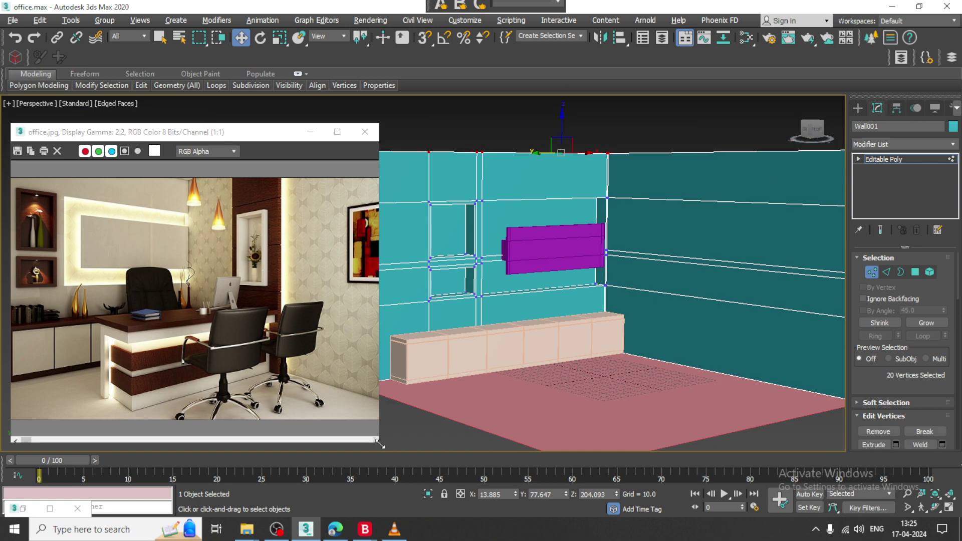
pyautogui.moveTo(378, 441); pyautogui.dragTo(333, 311)
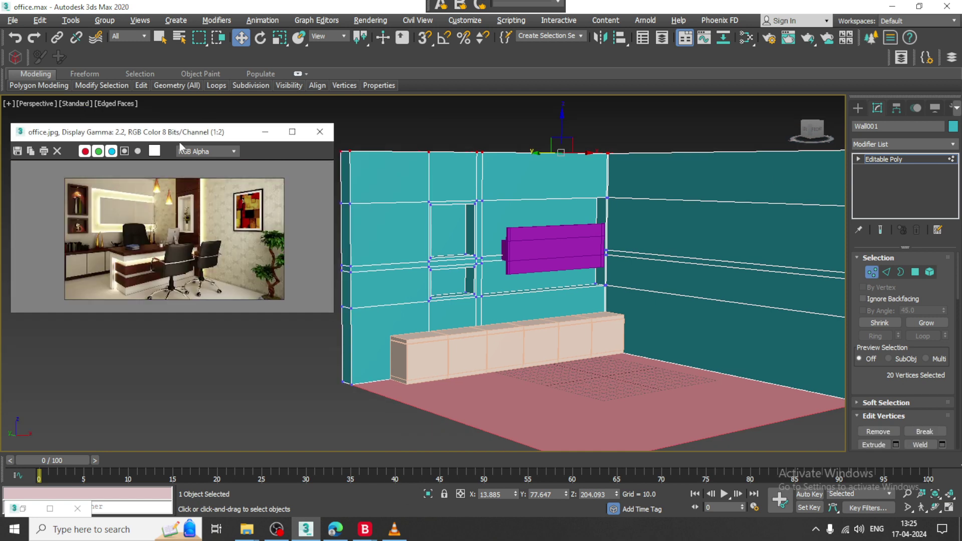
pyautogui.moveTo(179, 133); pyautogui.dragTo(171, 41)
# Step: Leave the wall's vertex editing, clear the selection and switch to Expert Mode with the whole room framed beside the reference
pyautogui.hotkey('ctrl', 'x')
pyautogui.moveTo(543, 357); pyautogui.dragTo(515, 337, button='middle')
pyautogui.hotkey('ctrl', 'x')
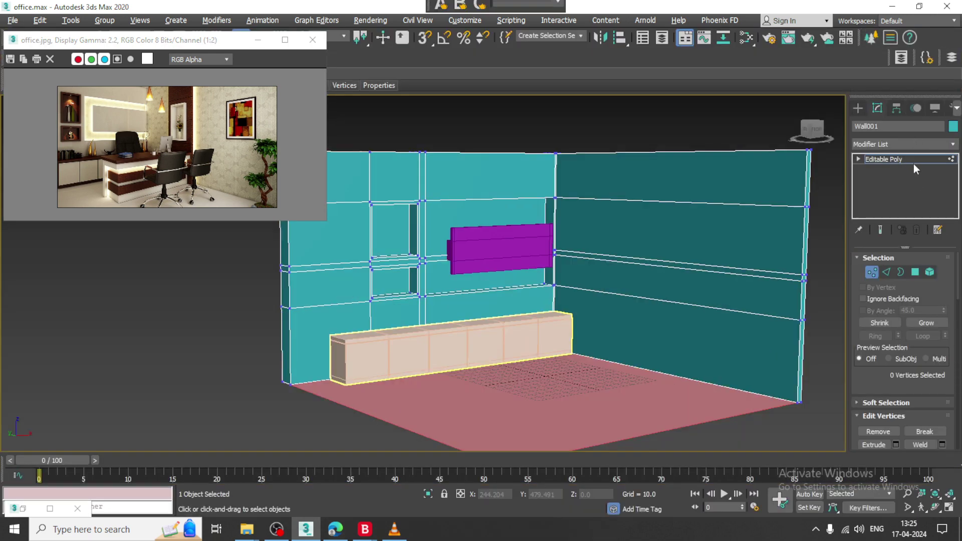
pyautogui.click(913, 160)
pyautogui.click(654, 137)
pyautogui.hotkey('ctrl', 'x')
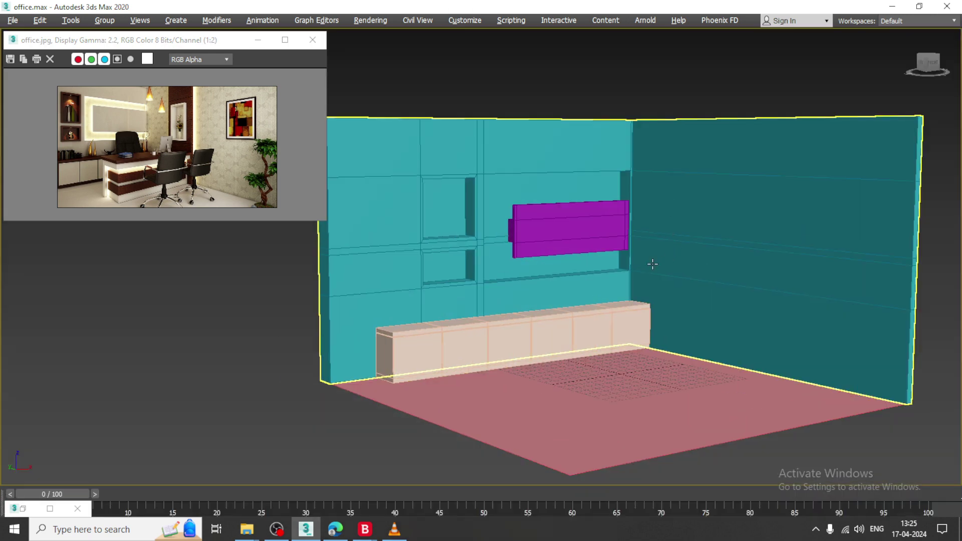
pyautogui.moveTo(652, 264)
pyautogui.keyDown('alt'); pyautogui.mouseDown(button='middle')
pyautogui.moveTo(625, 264)
pyautogui.moveTo(640, 266)
pyautogui.mouseUp(button='middle'); pyautogui.keyUp('alt')
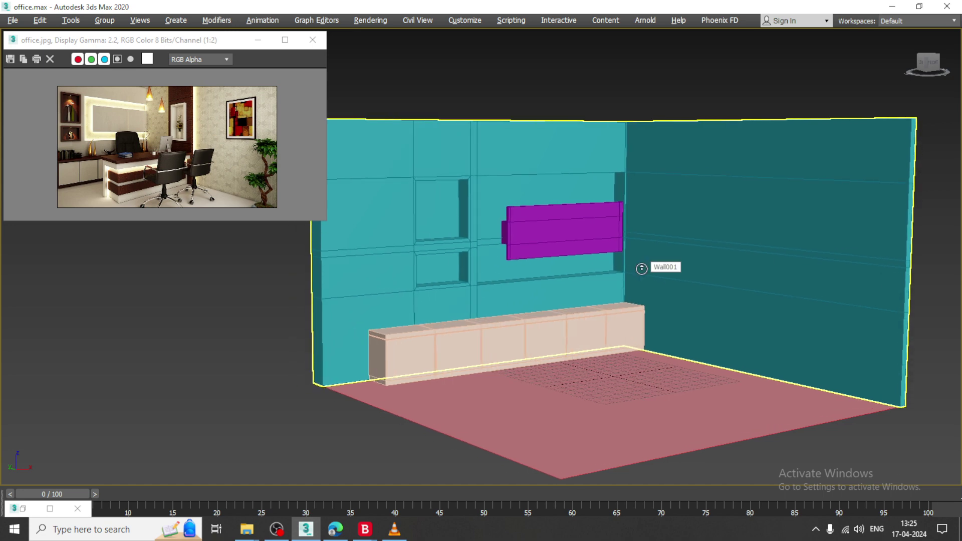
pyautogui.scroll(3, 641, 269)
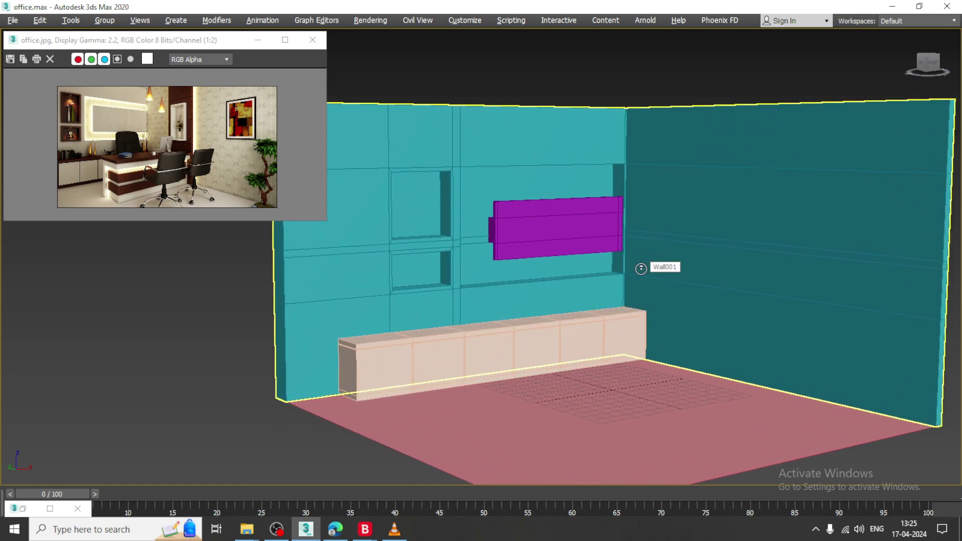
pyautogui.scroll(4, 642, 268)
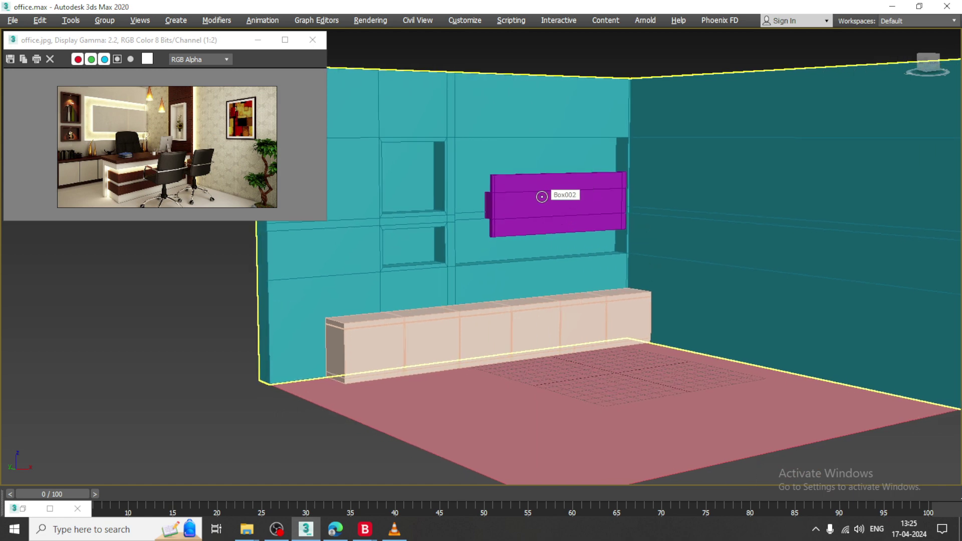
pyautogui.moveTo(565, 238); pyautogui.dragTo(545, 237, button='middle')
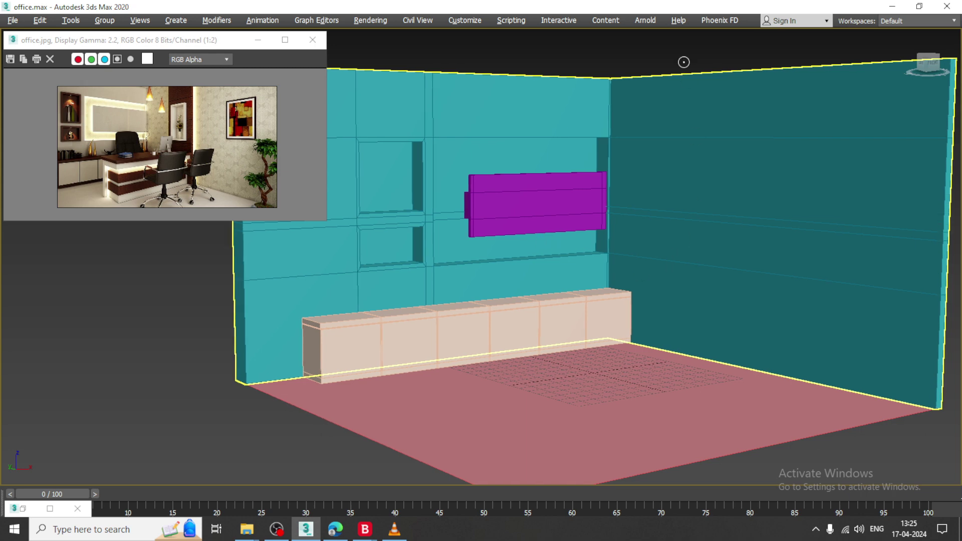